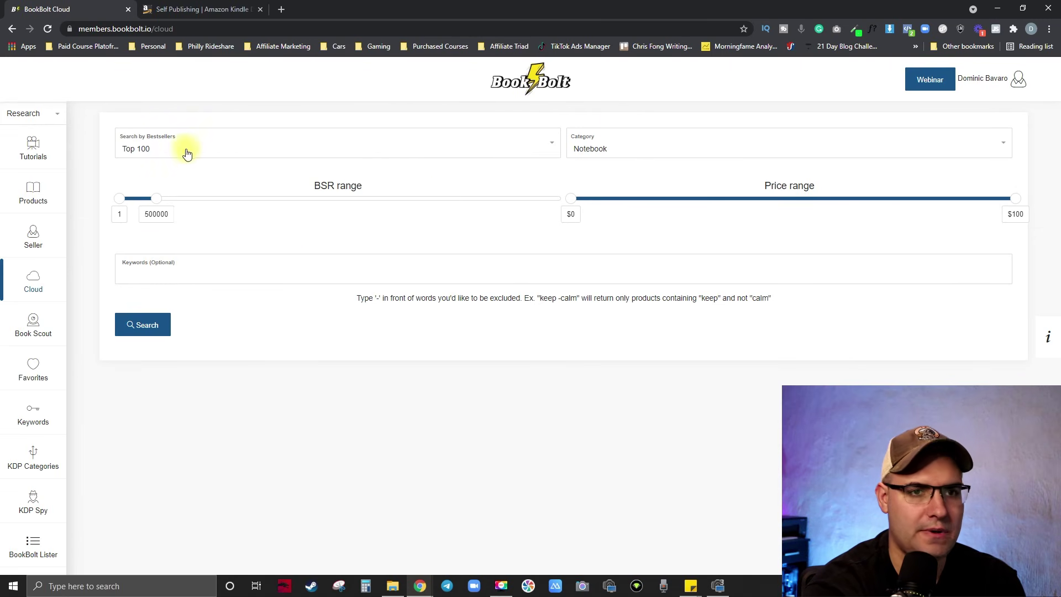
- Run a bestseller search for the Top 100 in the Notebook category, with a BSR range of 1 to 500000 and prices from $0 to $100
{"action": "left_click", "coordinate": [611, 143]}
{"action": "scroll", "coordinate": [627, 216], "scroll_direction": "down", "scroll_amount": 3}
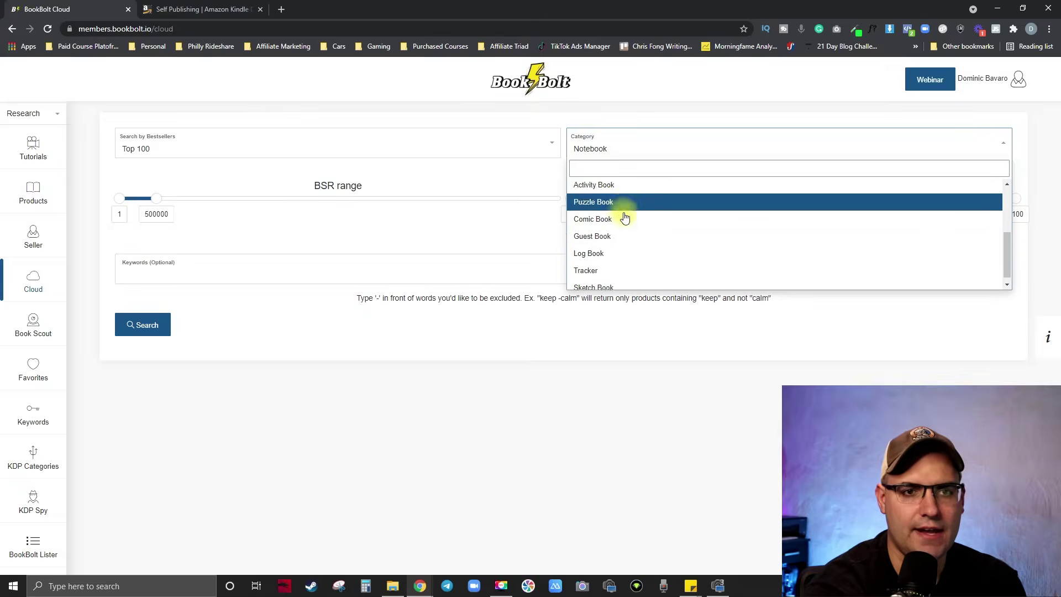
{"action": "scroll", "coordinate": [624, 282], "scroll_direction": "up", "scroll_amount": 3}
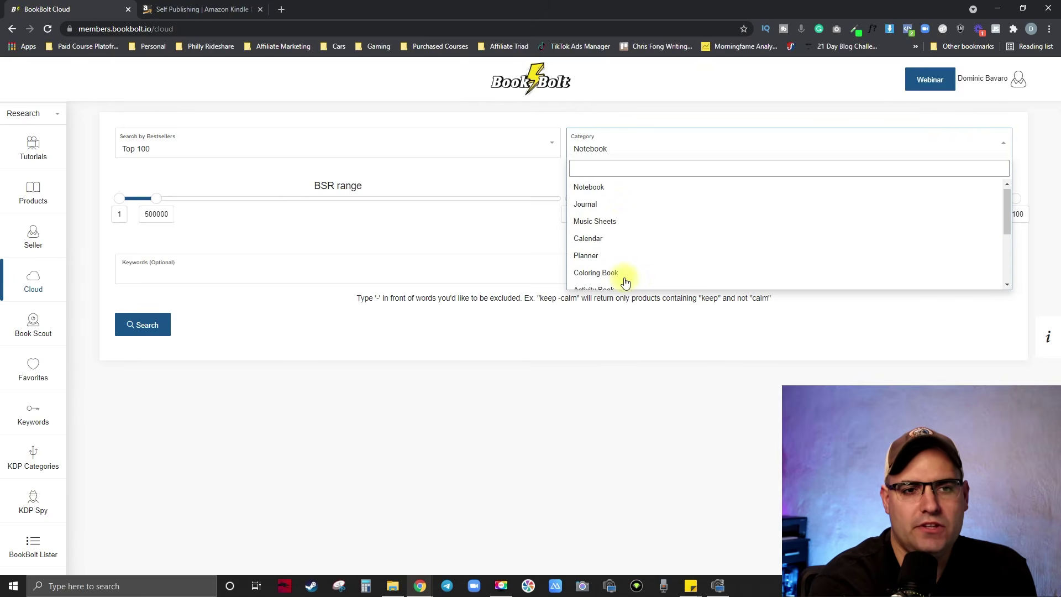
{"action": "left_click", "coordinate": [598, 188]}
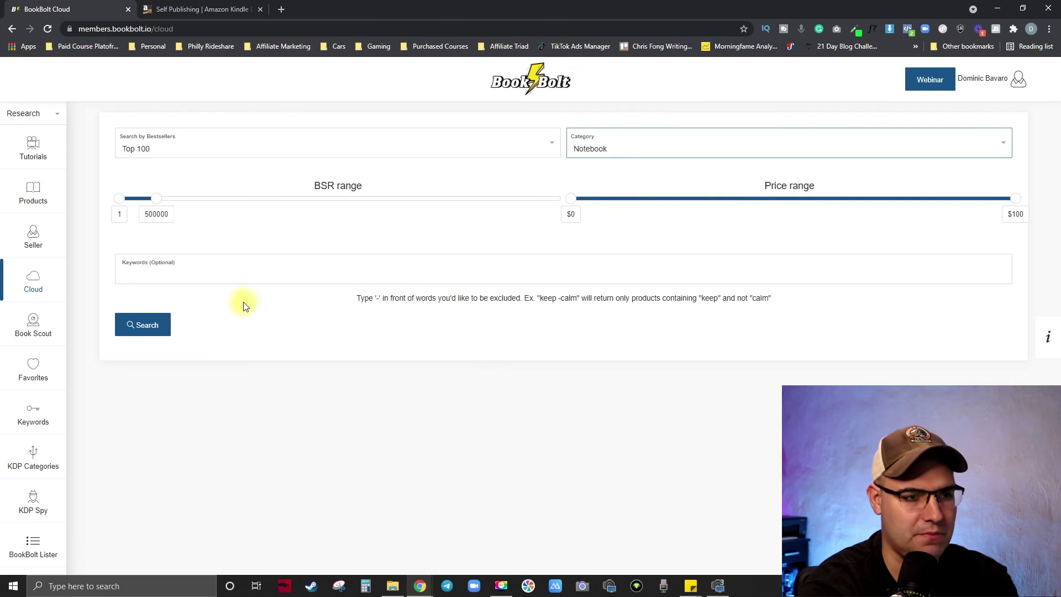
{"action": "left_click", "coordinate": [141, 325]}
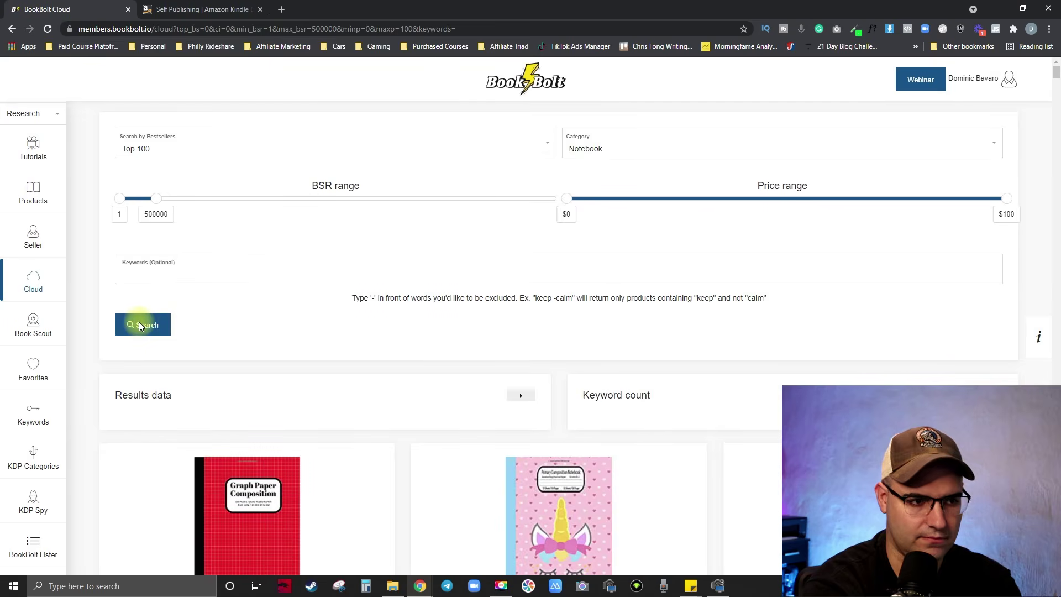
- Examine the top-ranked notebook listings, comparing their covers, prices, BSR and estimated monthly sales
{"action": "scroll", "coordinate": [465, 343], "scroll_direction": "down", "scroll_amount": 5}
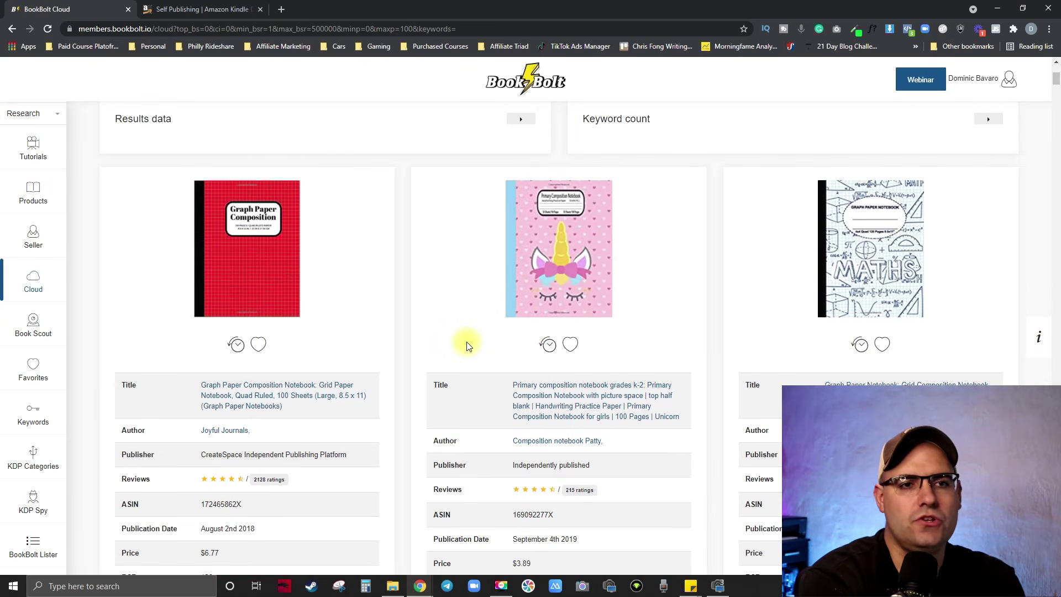
{"action": "scroll", "coordinate": [465, 344], "scroll_direction": "down", "scroll_amount": 10}
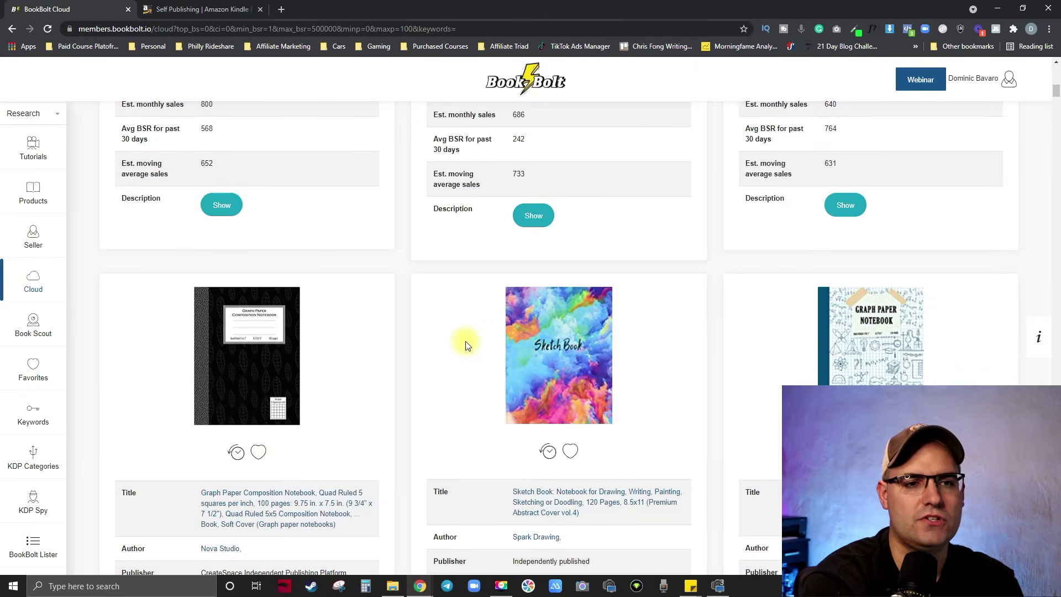
{"action": "scroll", "coordinate": [466, 344], "scroll_direction": "up", "scroll_amount": 7}
{"action": "scroll", "coordinate": [466, 343], "scroll_direction": "up", "scroll_amount": 5}
{"action": "scroll", "coordinate": [465, 343], "scroll_direction": "down", "scroll_amount": 4}
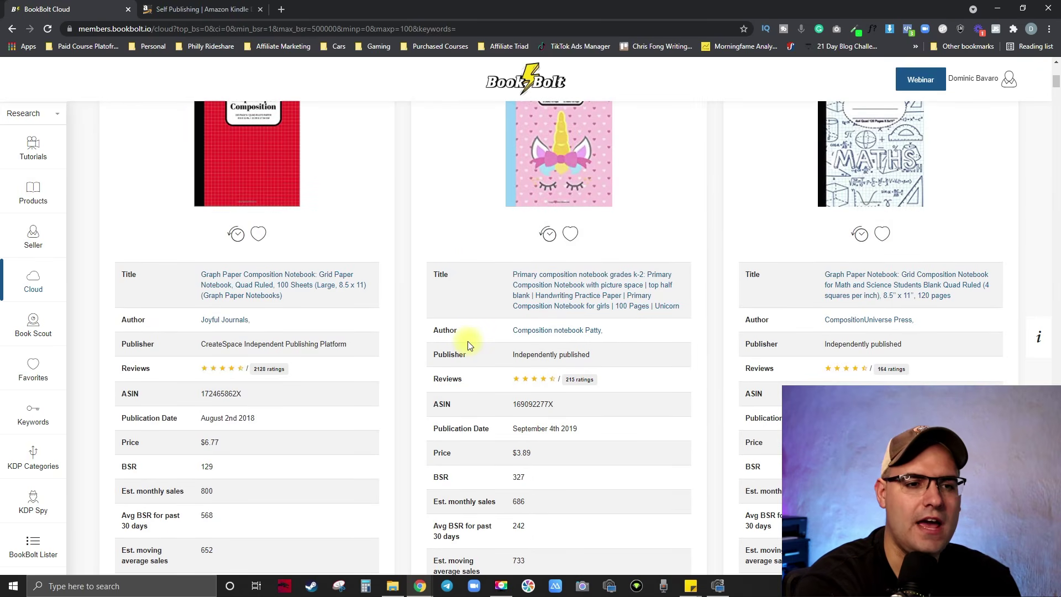
{"action": "scroll", "coordinate": [468, 343], "scroll_direction": "down", "scroll_amount": 6}
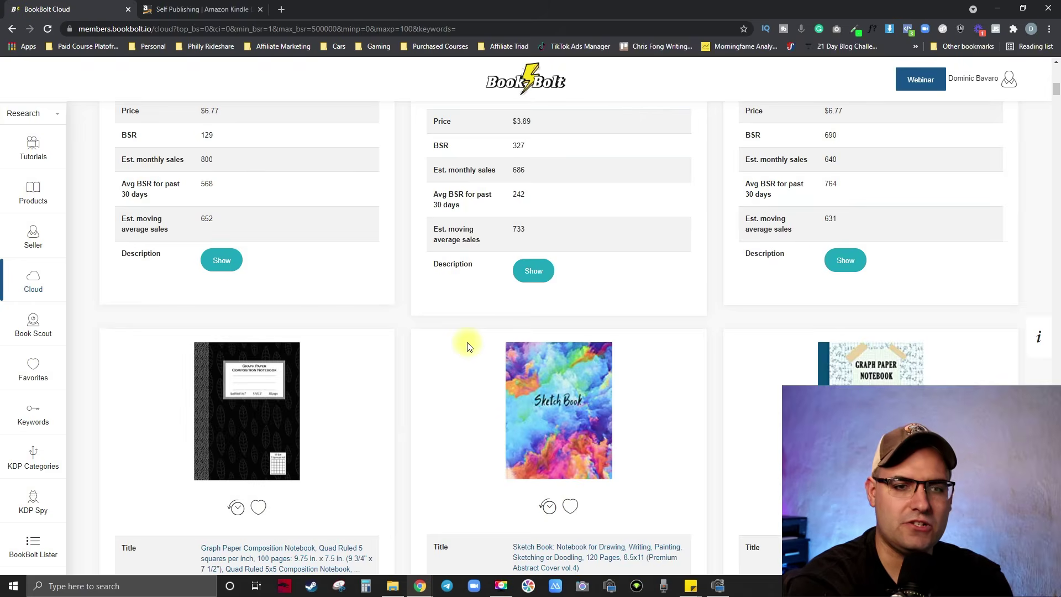
{"action": "scroll", "coordinate": [466, 343], "scroll_direction": "up", "scroll_amount": 8}
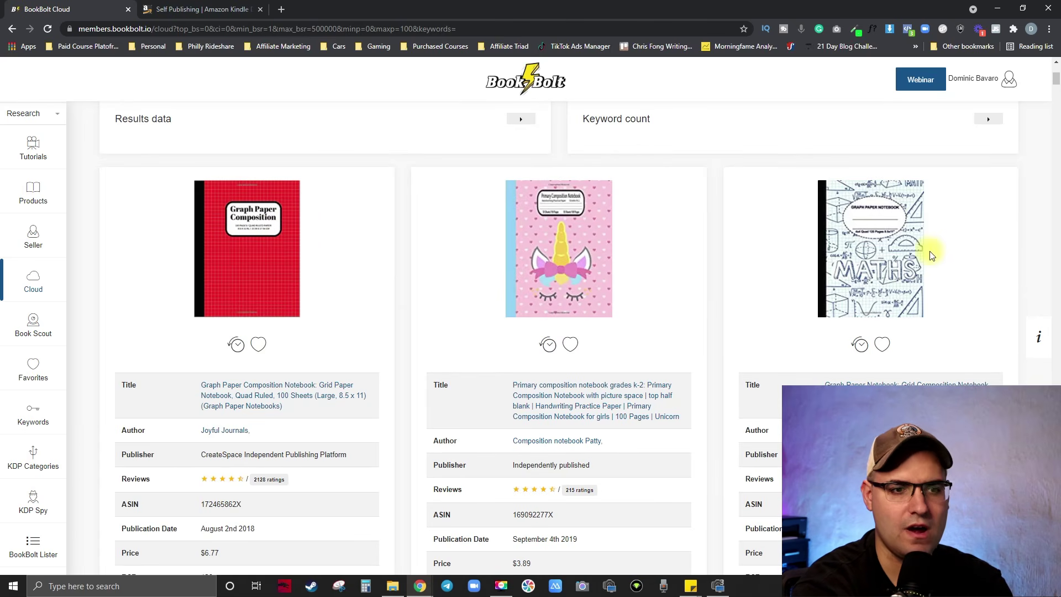
- Browse the lower-ranked notebook results and compare how simple or decorated their cover designs are
{"action": "scroll", "coordinate": [923, 251], "scroll_direction": "down", "scroll_amount": 10}
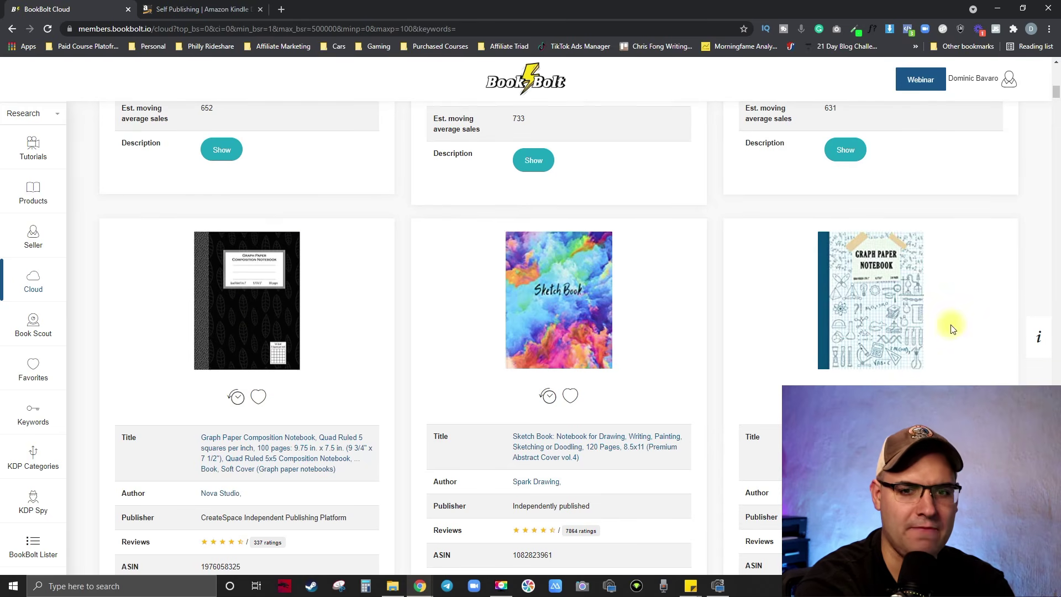
{"action": "scroll", "coordinate": [951, 328], "scroll_direction": "down", "scroll_amount": 10}
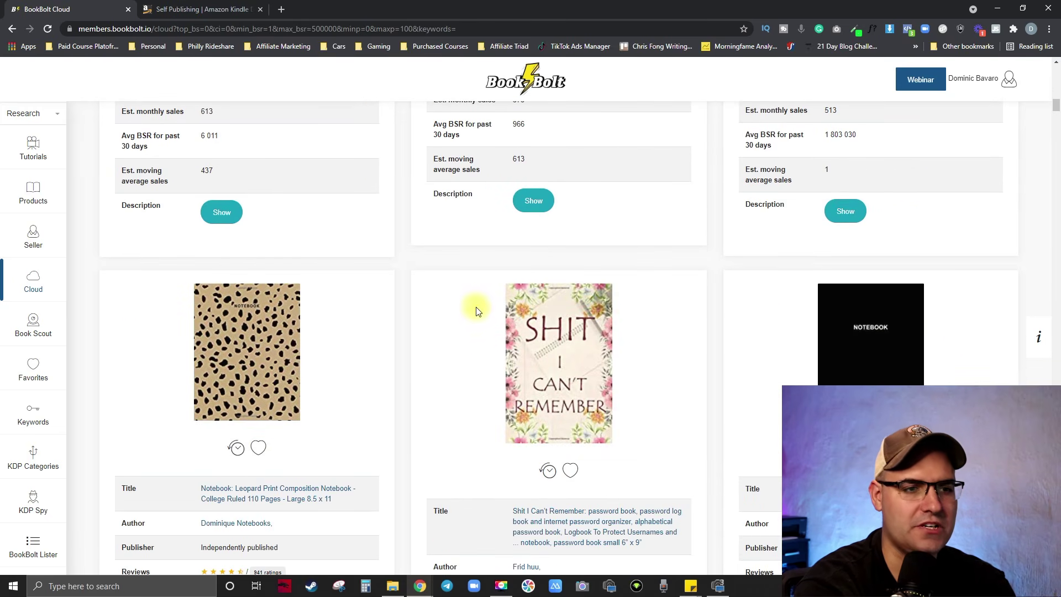
{"action": "scroll", "coordinate": [658, 360], "scroll_direction": "down", "scroll_amount": 10}
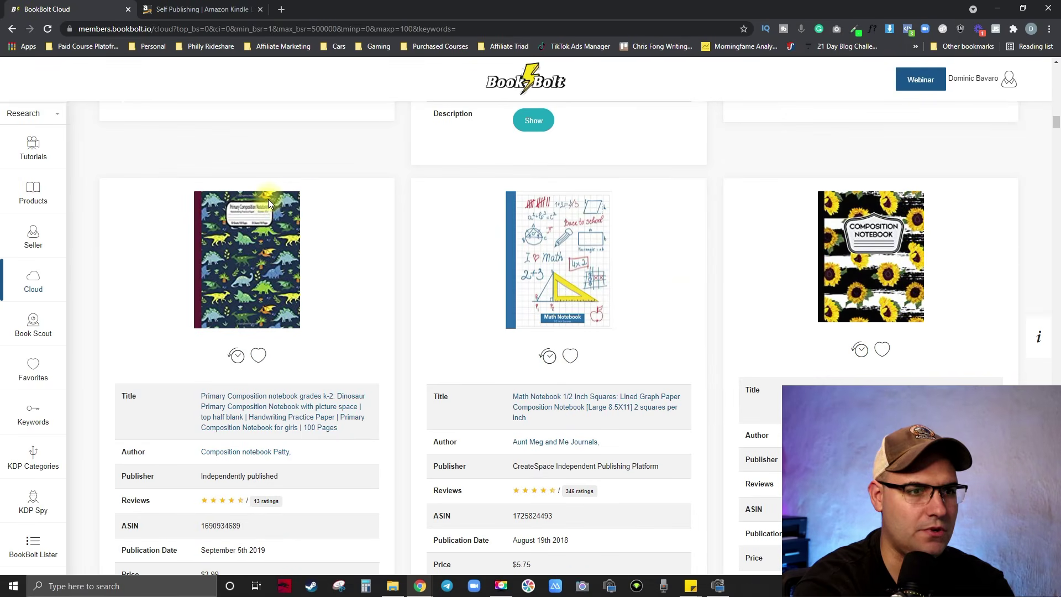
{"action": "scroll", "coordinate": [492, 254], "scroll_direction": "down", "scroll_amount": 10}
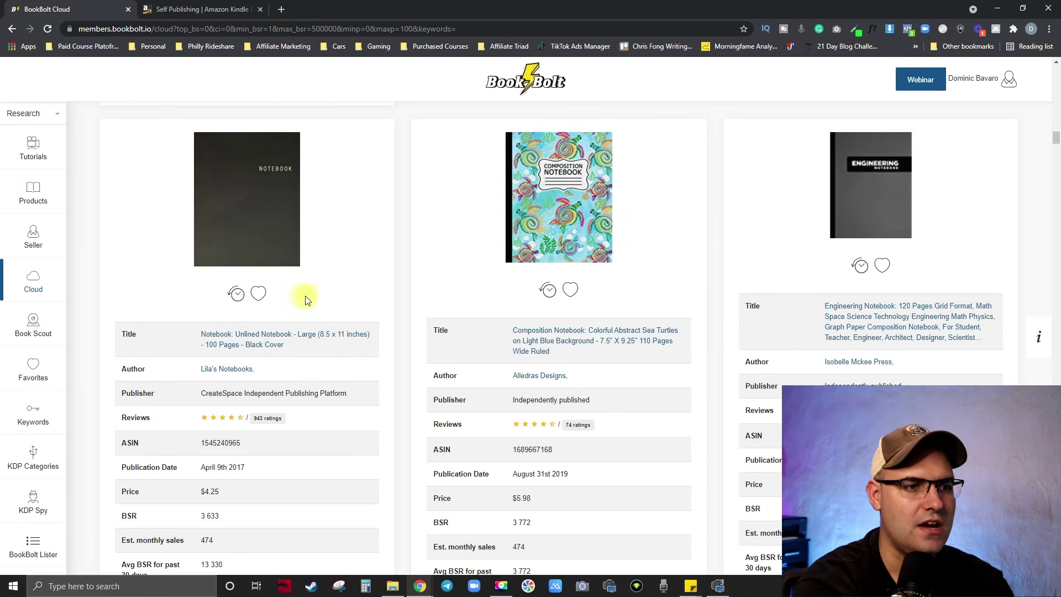
{"action": "scroll", "coordinate": [254, 157], "scroll_direction": "down", "scroll_amount": 10}
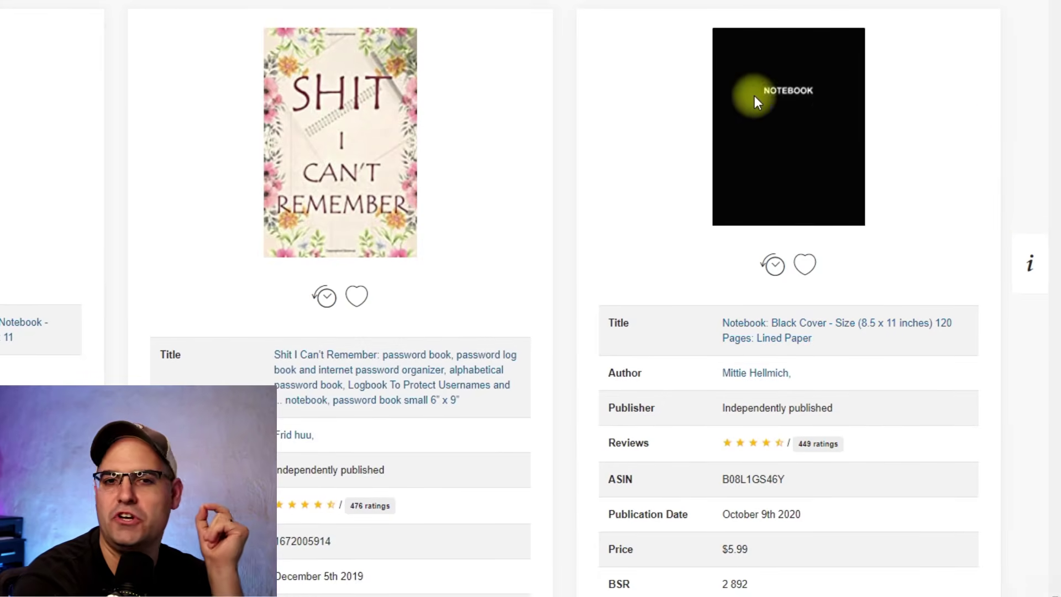
- Calculate the plain black cover notebook's monthly revenue in Calculator by multiplying 495 sales by the 5.99 price
{"action": "scroll", "coordinate": [858, 134], "scroll_direction": "down", "scroll_amount": 1}
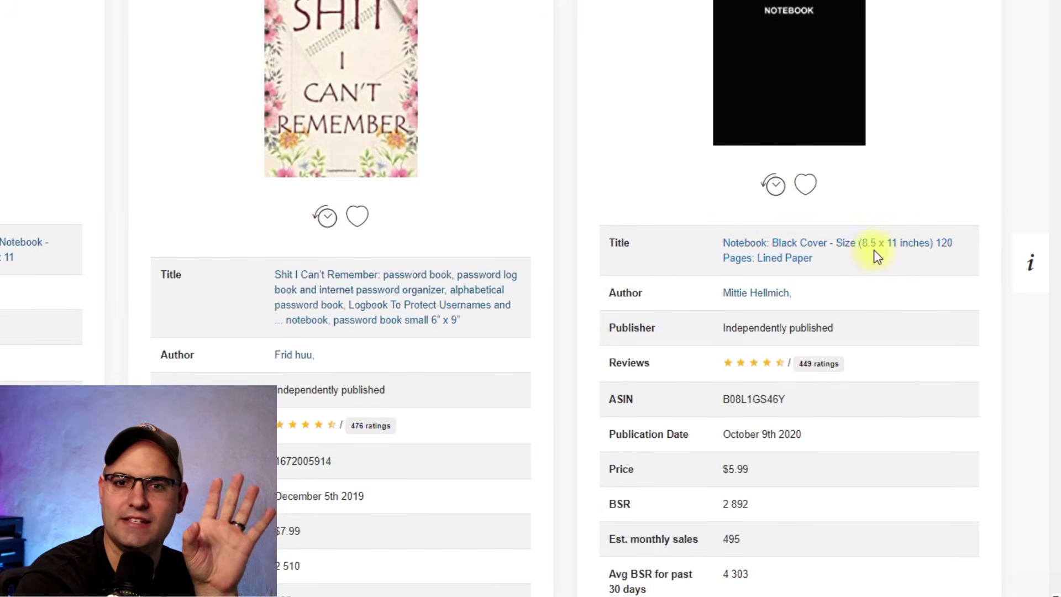
{"action": "scroll", "coordinate": [901, 255], "scroll_direction": "down", "scroll_amount": 4}
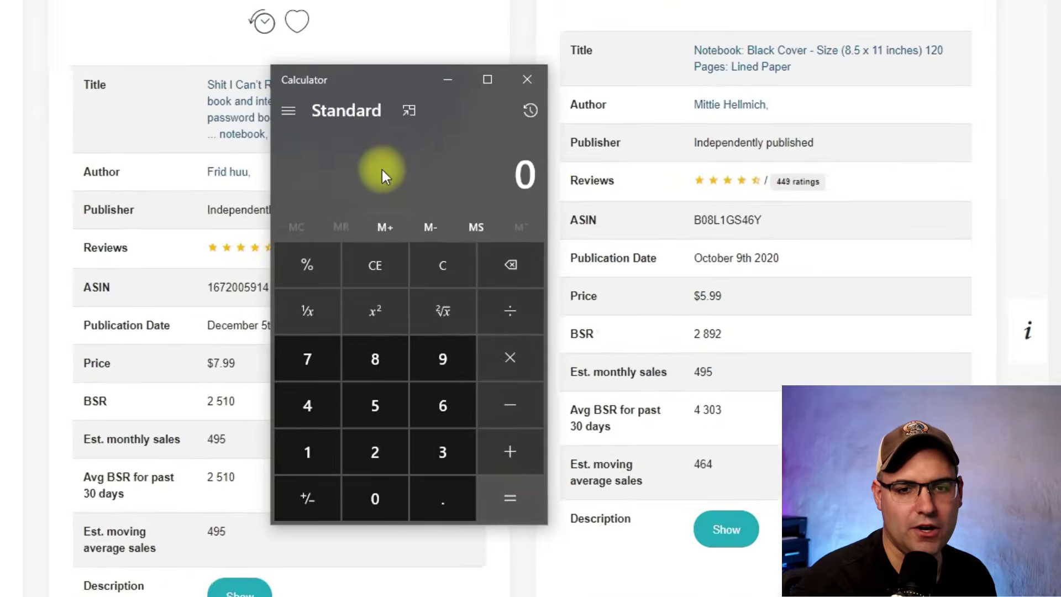
{"action": "type", "text": "495"}
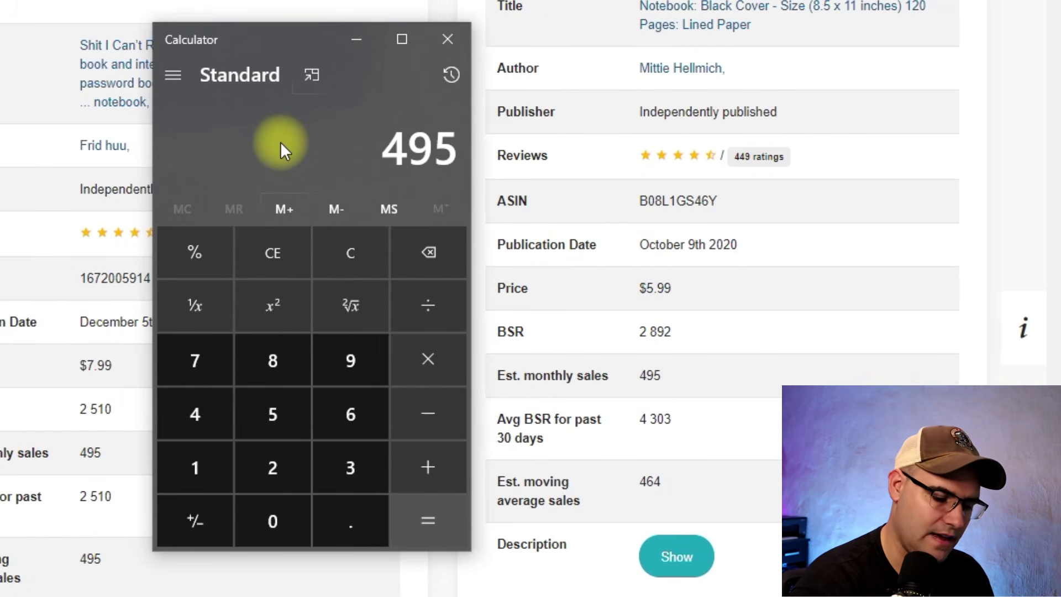
{"action": "key", "text": "asterisk"}
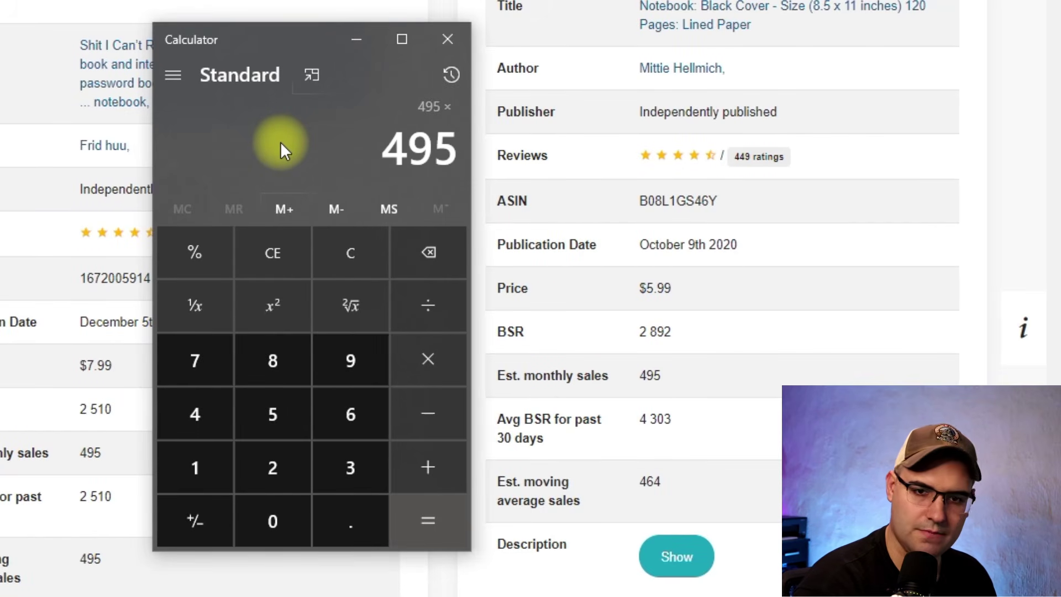
{"action": "type", "text": "5.99"}
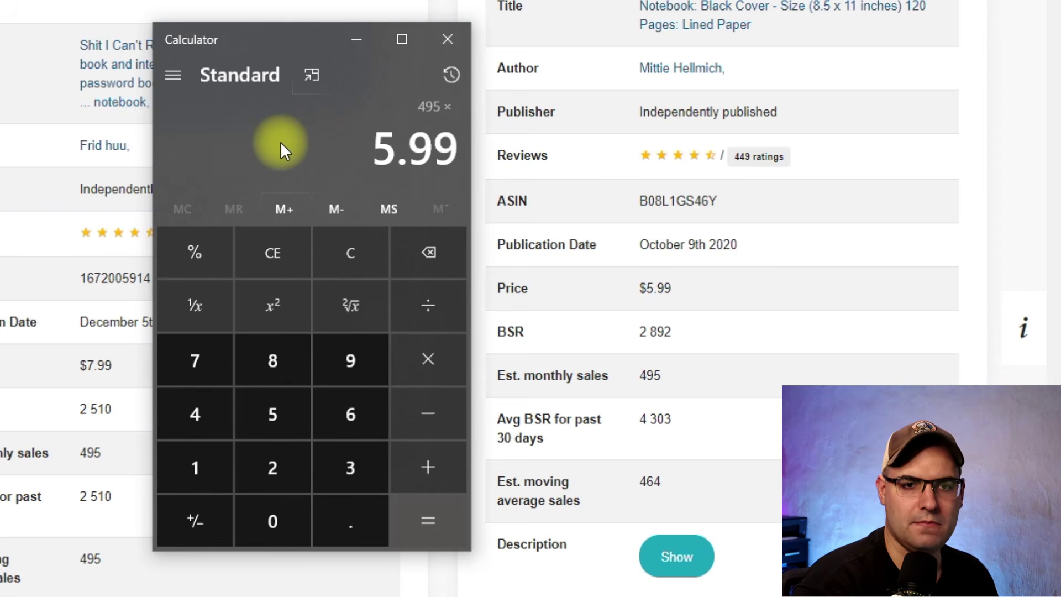
{"action": "key", "text": "Return"}
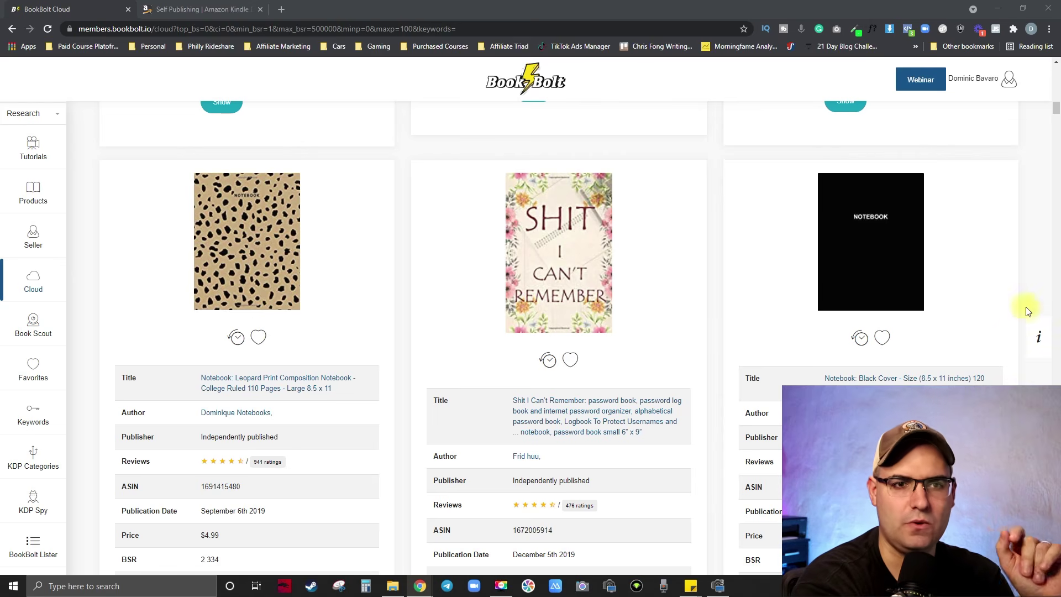
- Expand the results data for the notebook search and highlight the average price in the summary
{"action": "scroll", "coordinate": [1002, 301], "scroll_direction": "up", "scroll_amount": 2}
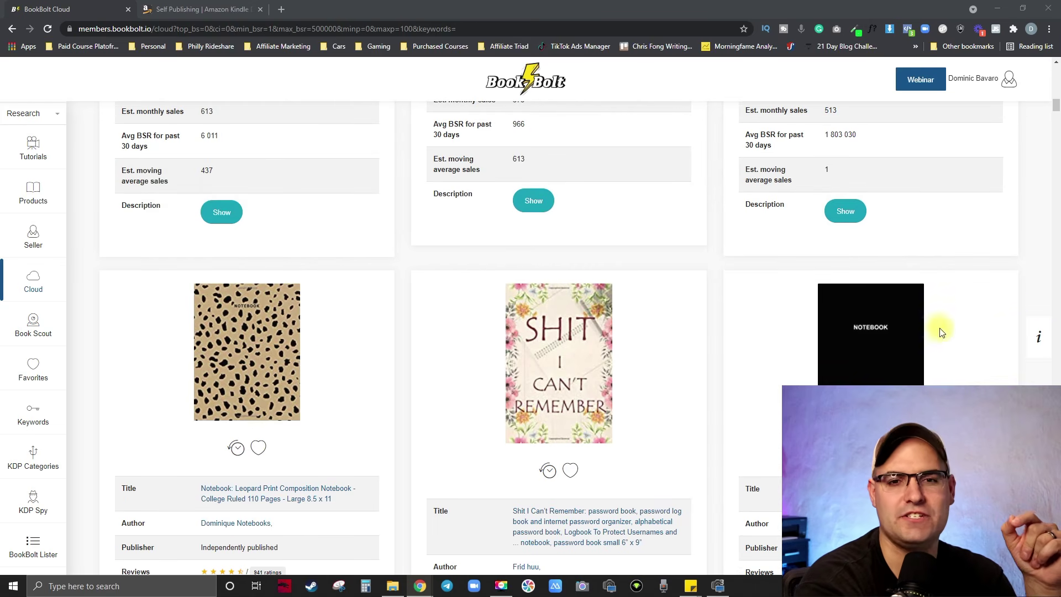
{"action": "scroll", "coordinate": [426, 475], "scroll_direction": "up", "scroll_amount": 10}
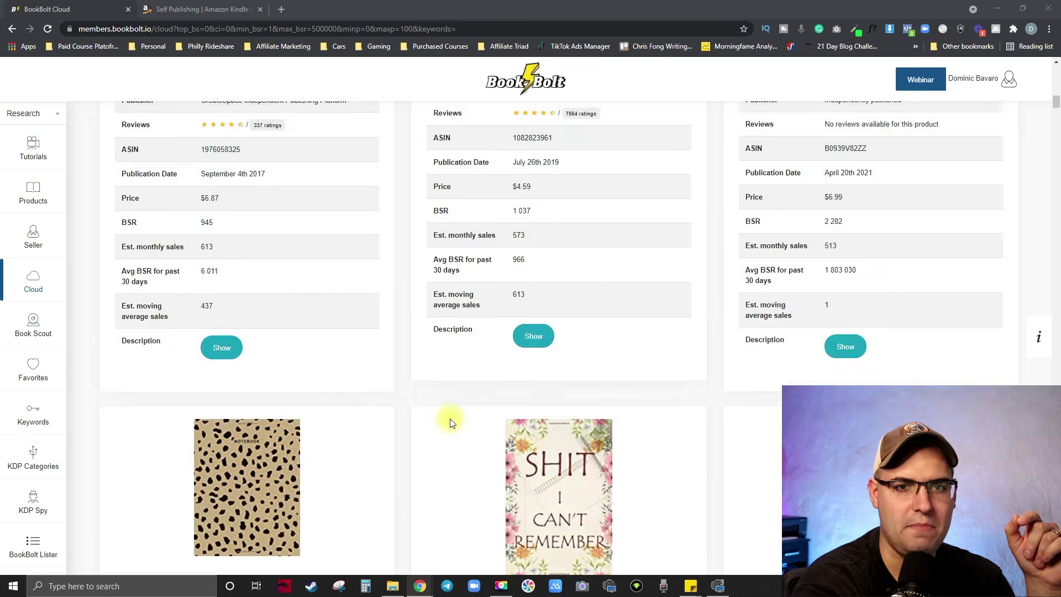
{"action": "scroll", "coordinate": [703, 439], "scroll_direction": "up", "scroll_amount": 1}
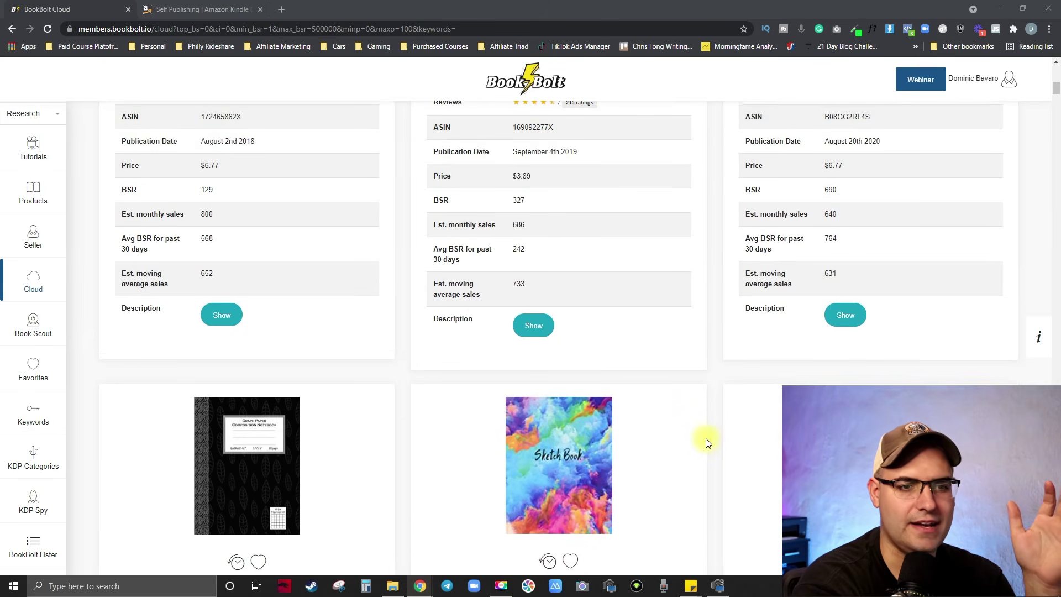
{"action": "scroll", "coordinate": [474, 456], "scroll_direction": "down", "scroll_amount": 1}
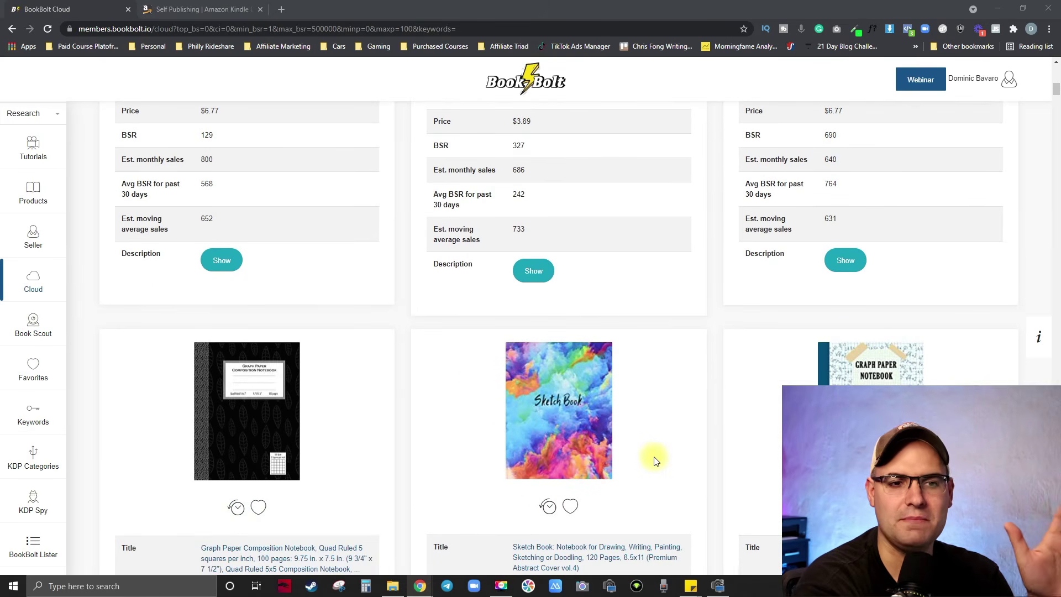
{"action": "scroll", "coordinate": [655, 460], "scroll_direction": "up", "scroll_amount": 4}
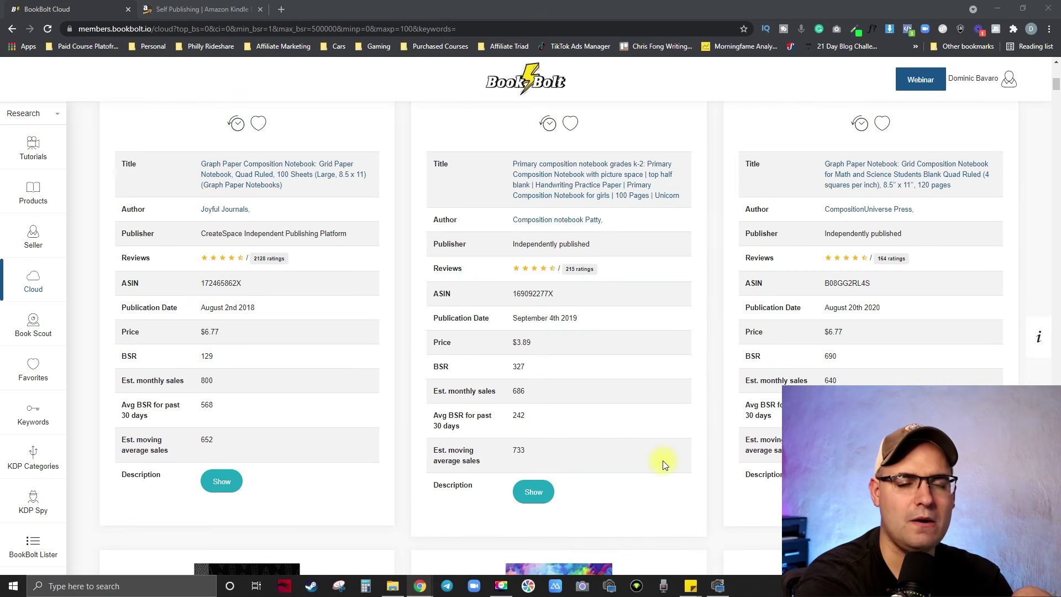
{"action": "scroll", "coordinate": [661, 460], "scroll_direction": "up", "scroll_amount": 10}
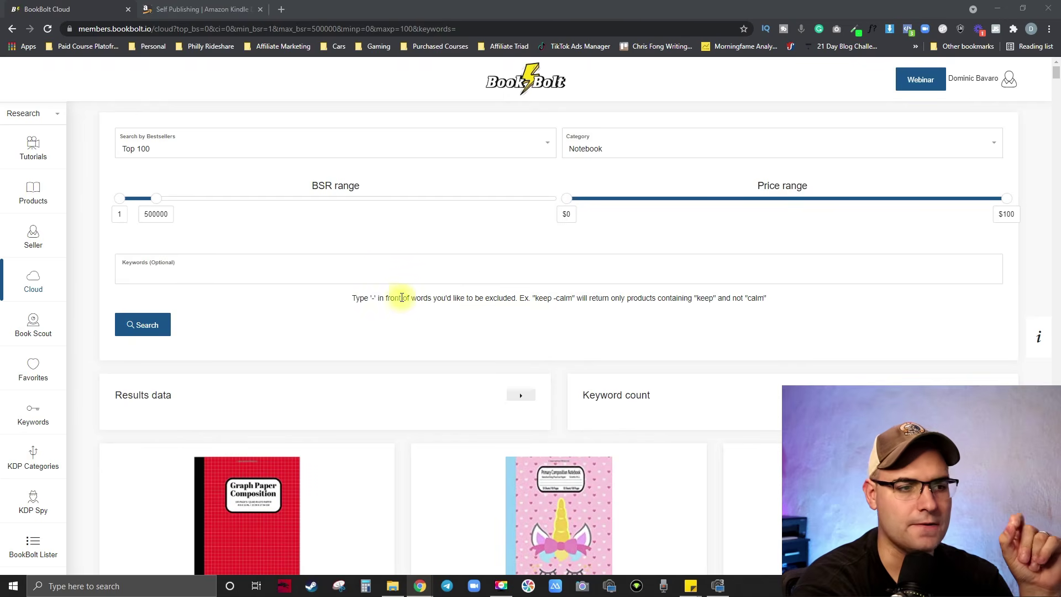
{"action": "scroll", "coordinate": [402, 297], "scroll_direction": "down", "scroll_amount": 2}
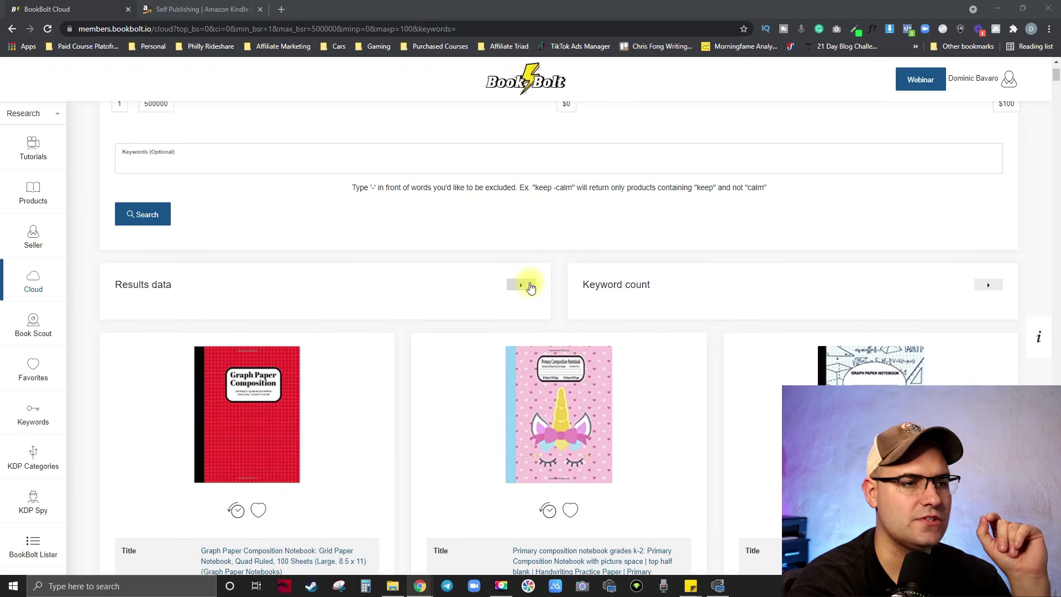
{"action": "left_click", "coordinate": [529, 284]}
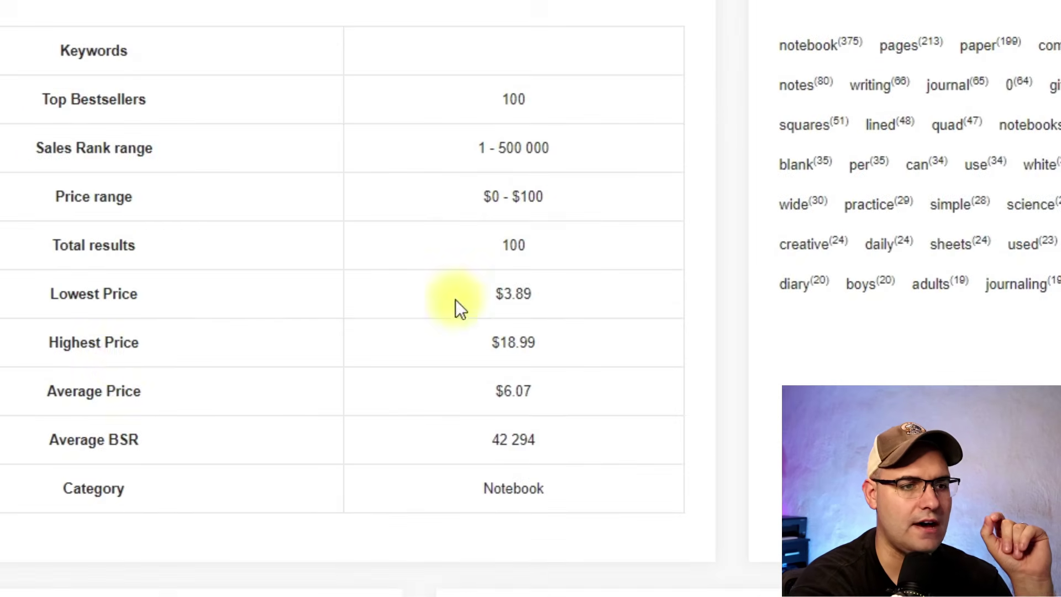
{"action": "left_click_drag", "start_coordinate": [545, 391], "coordinate": [418, 410]}
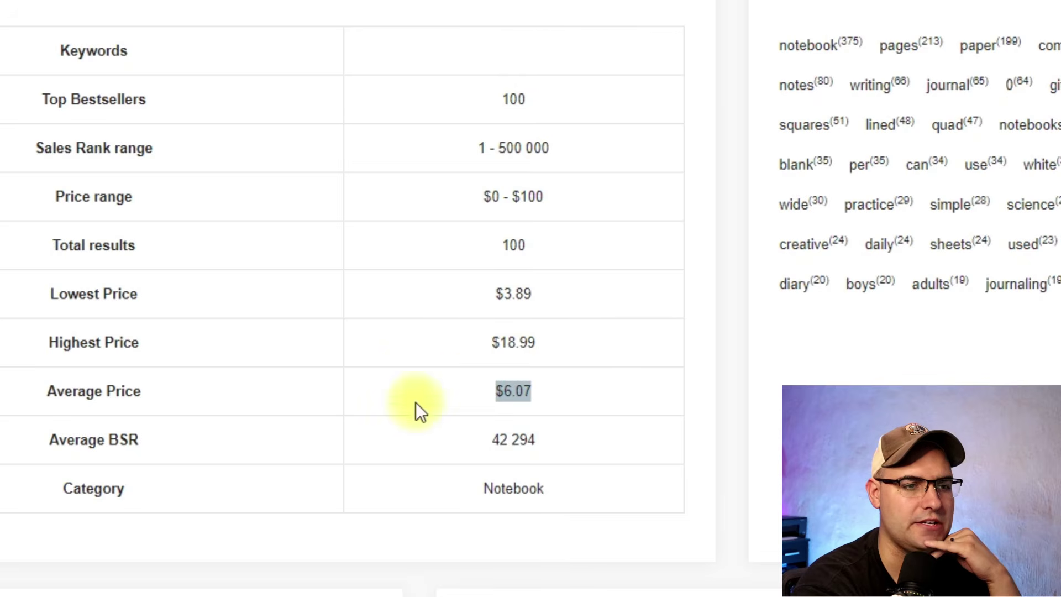
{"action": "left_click", "coordinate": [557, 388]}
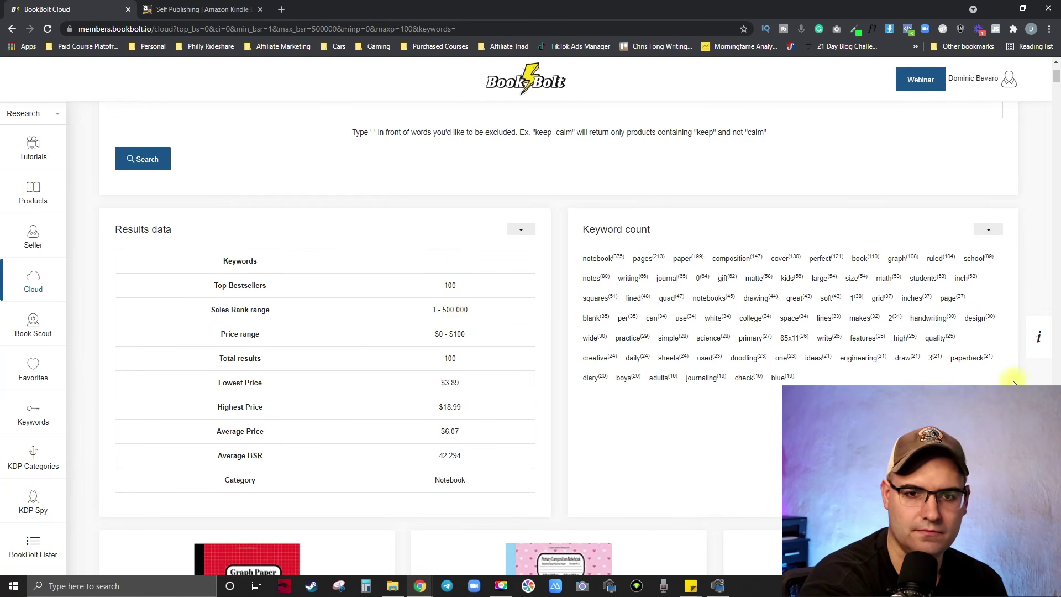
{"action": "scroll", "coordinate": [981, 375], "scroll_direction": "down", "scroll_amount": 5}
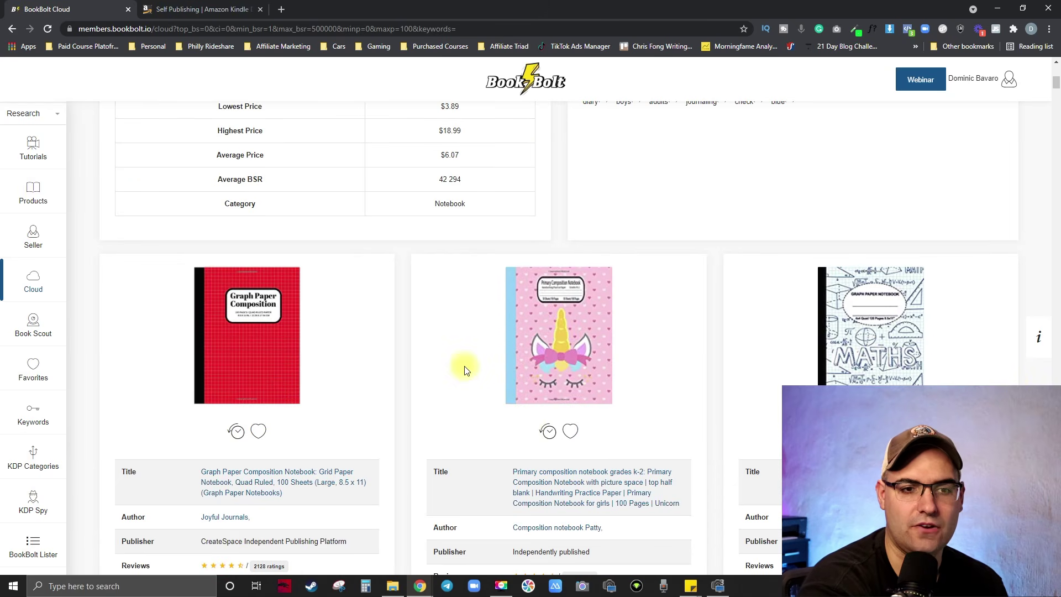
{"action": "scroll", "coordinate": [465, 369], "scroll_direction": "up", "scroll_amount": 3}
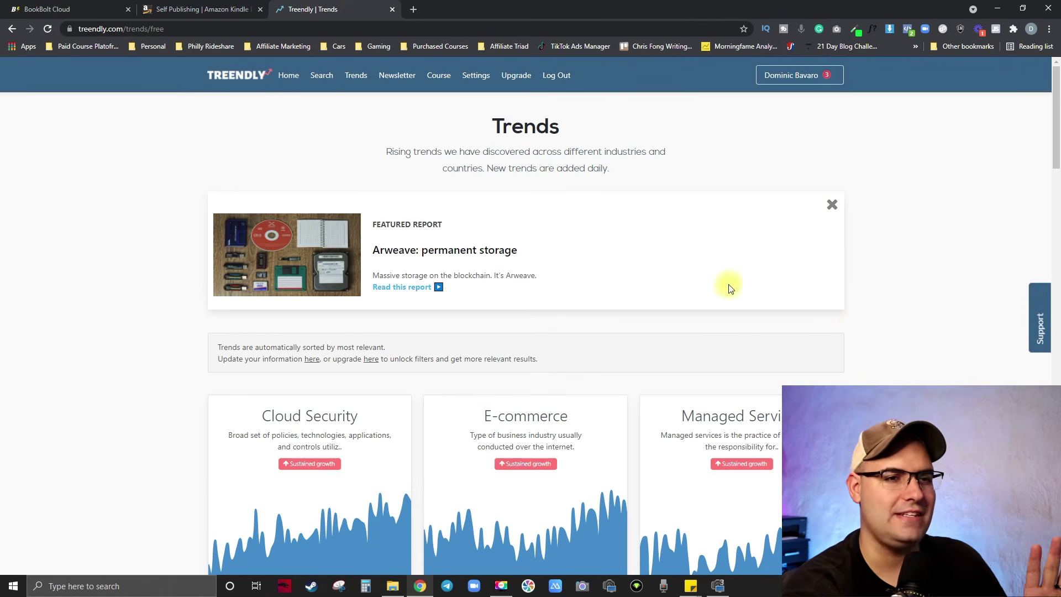
- Search Treendly for the notebook trend in the United States
{"action": "scroll", "coordinate": [535, 182], "scroll_direction": "down", "scroll_amount": 4}
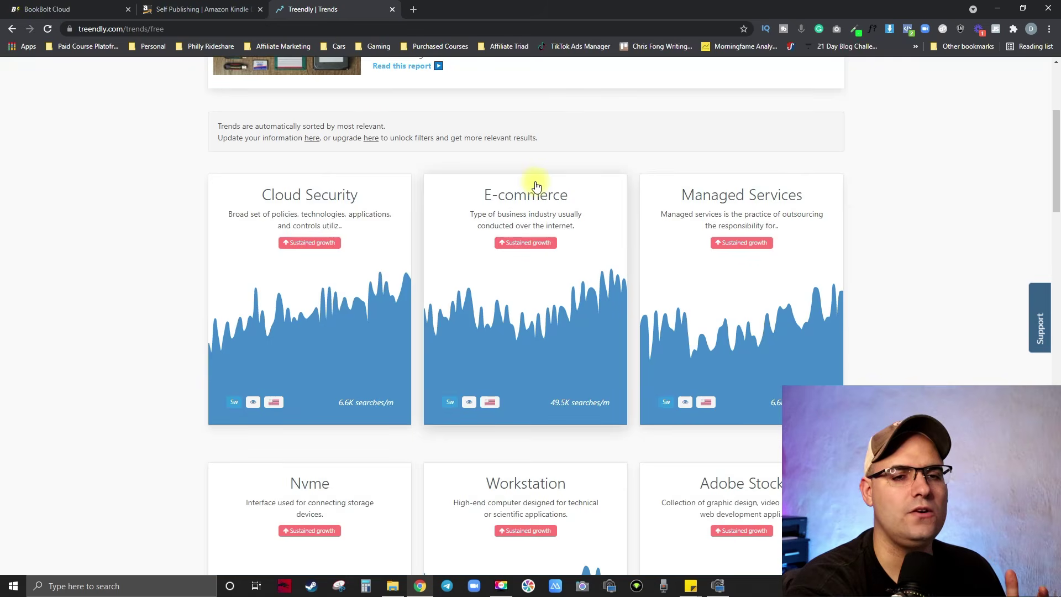
{"action": "scroll", "coordinate": [535, 183], "scroll_direction": "up", "scroll_amount": 3}
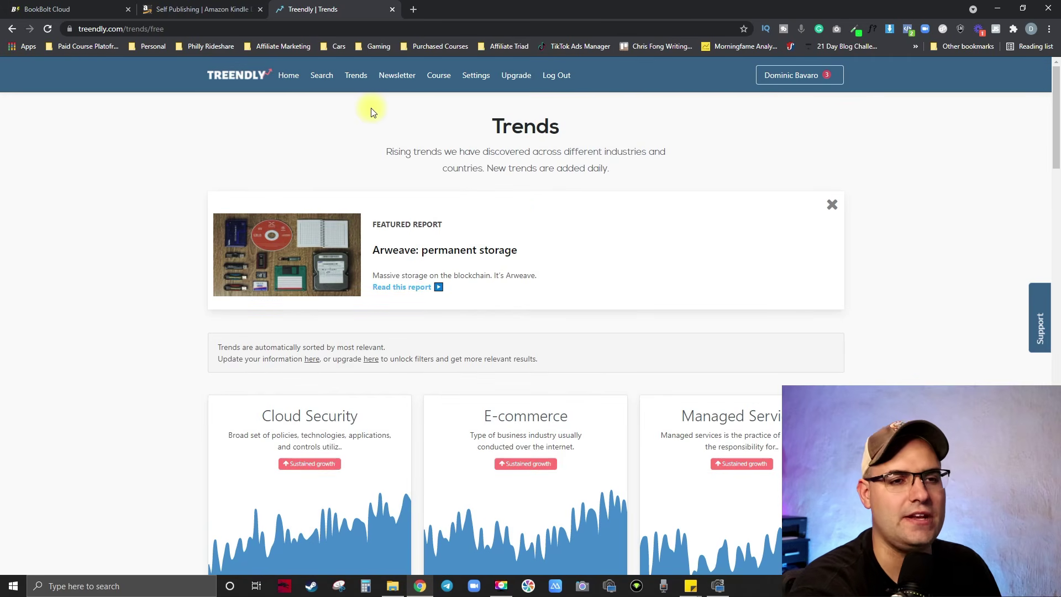
{"action": "left_click", "coordinate": [322, 77]}
{"action": "left_click", "coordinate": [431, 254]}
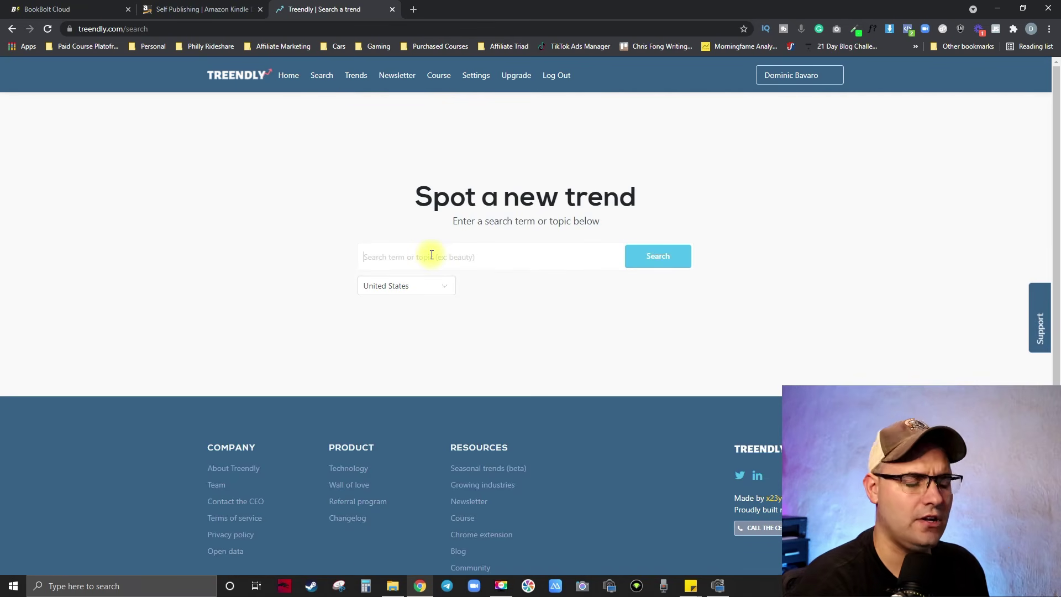
{"action": "type", "text": "compositi"}
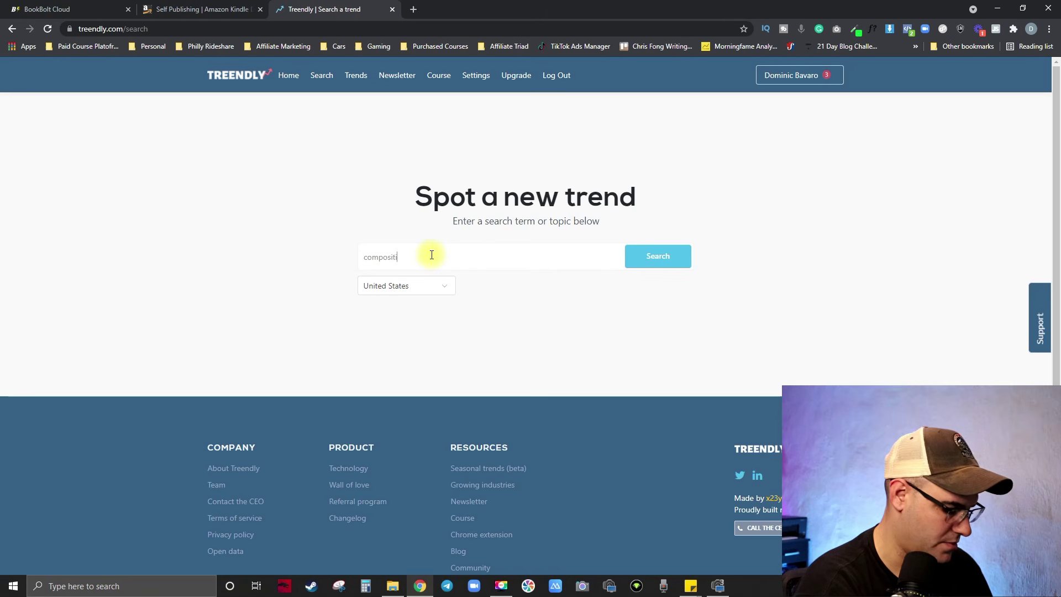
{"action": "key", "text": "BackSpace"}
{"action": "key", "text": "BackSpace"}
{"action": "key", "text": "BackSpace"}
{"action": "key", "text": "BackSpace"}
{"action": "key", "text": "BackSpace"}
{"action": "key", "text": "BackSpace"}
{"action": "key", "text": "BackSpace"}
{"action": "key", "text": "BackSpace"}
{"action": "key", "text": "BackSpace"}
{"action": "key", "text": "BackSpace"}
{"action": "key", "text": "BackSpace"}
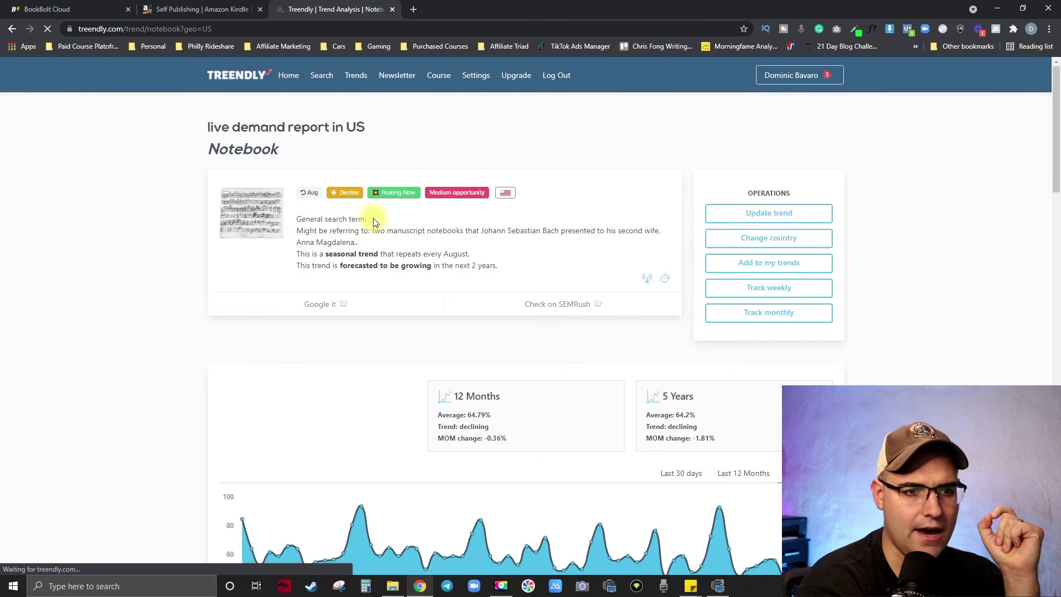
- Examine the notebook report's five-year demand chart and its related Google, Amazon and YouTube queries
{"action": "scroll", "coordinate": [374, 220], "scroll_direction": "down", "scroll_amount": 6}
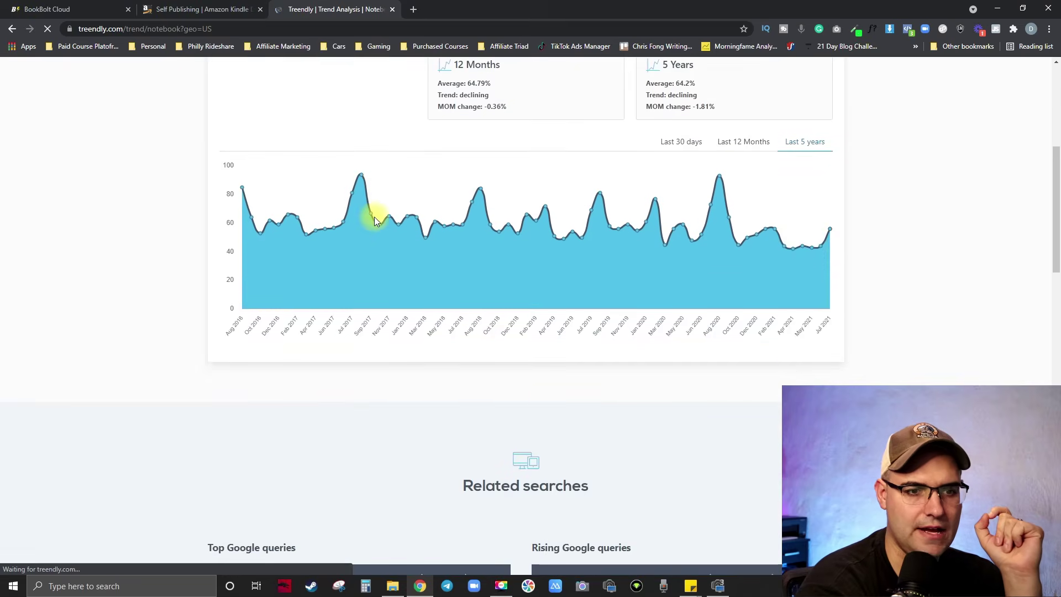
{"action": "scroll", "coordinate": [374, 220], "scroll_direction": "down", "scroll_amount": 7}
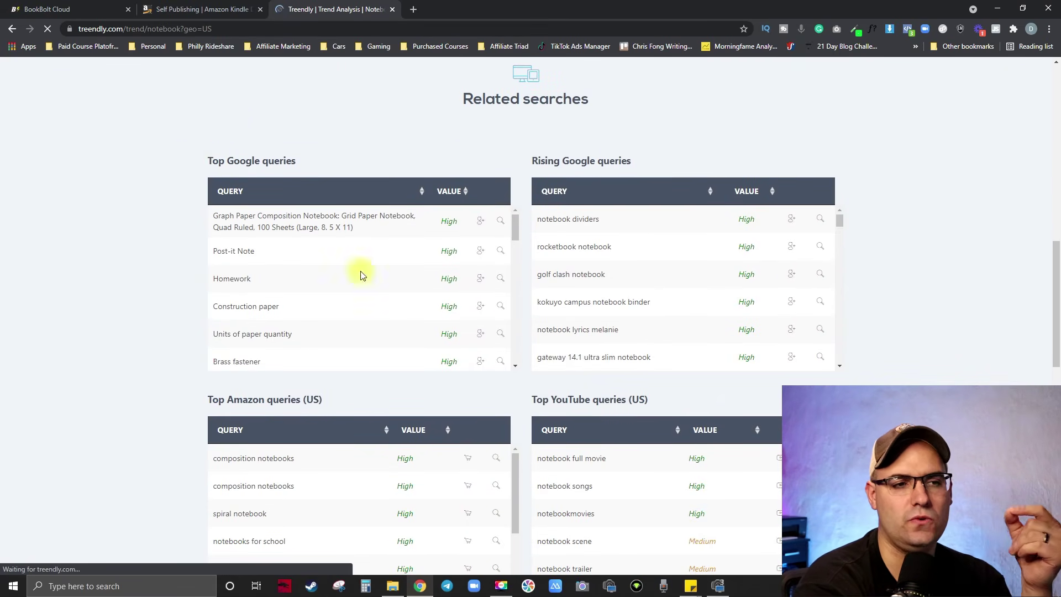
{"action": "scroll", "coordinate": [450, 277], "scroll_direction": "down", "scroll_amount": 4}
{"action": "scroll", "coordinate": [881, 287], "scroll_direction": "down", "scroll_amount": 3}
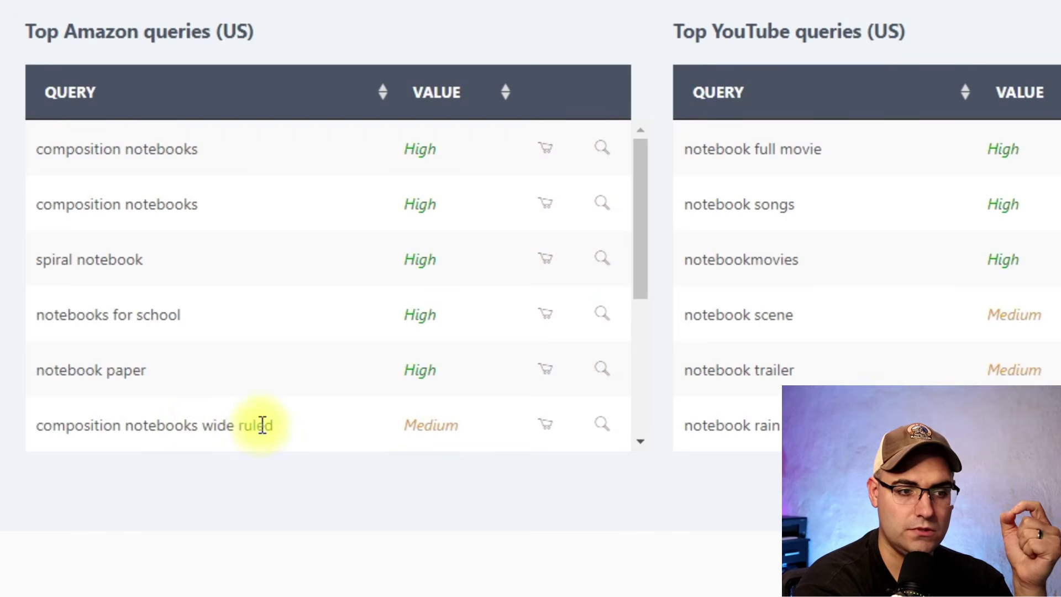
- Review the top Amazon queries for notebook, highlighting the qualifiers "wide ruled" and "for school"
{"action": "left_click_drag", "start_coordinate": [203, 425], "coordinate": [266, 425]}
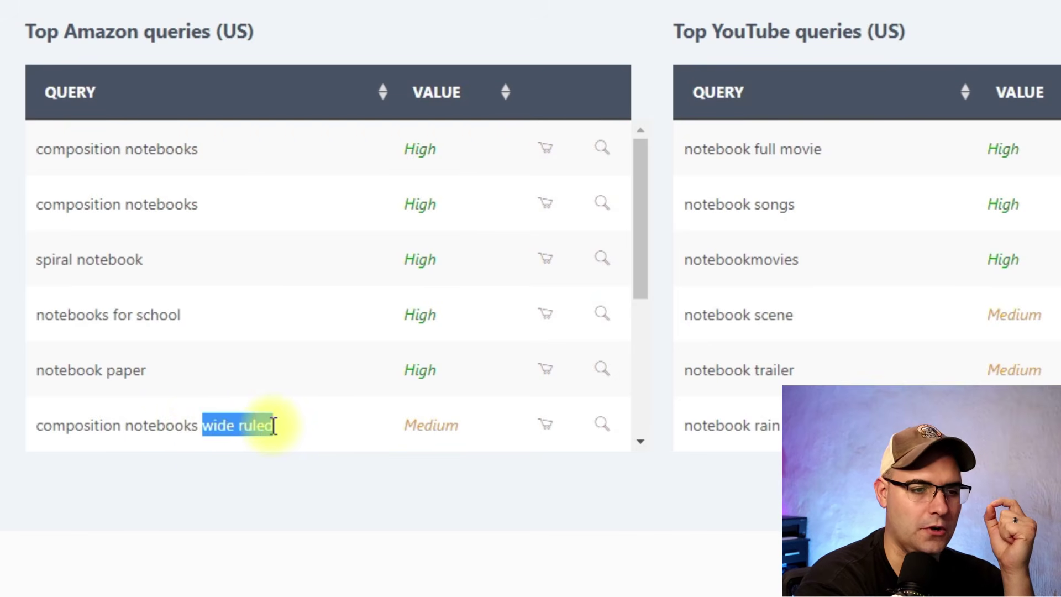
{"action": "left_click_drag", "start_coordinate": [113, 314], "coordinate": [181, 315]}
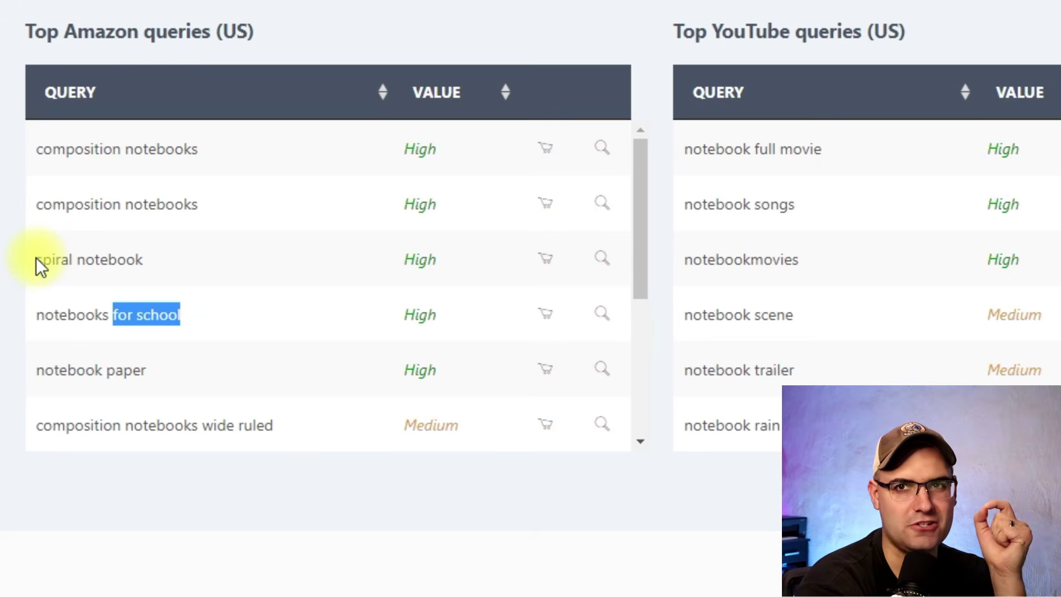
{"action": "left_click", "coordinate": [174, 256]}
{"action": "scroll", "coordinate": [294, 266], "scroll_direction": "down", "scroll_amount": 4}
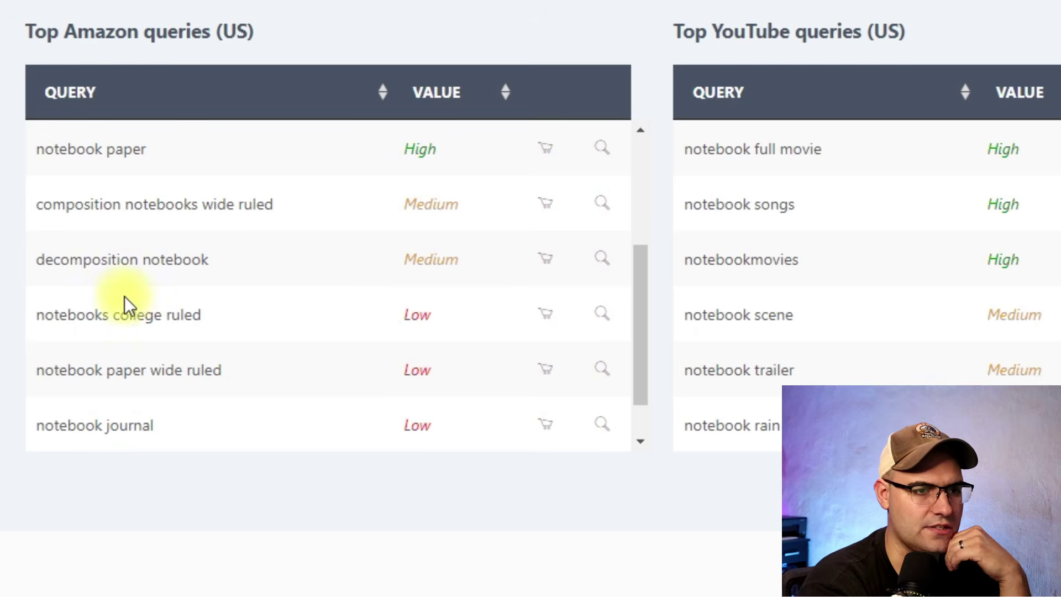
{"action": "scroll", "coordinate": [208, 340], "scroll_direction": "down", "scroll_amount": 5}
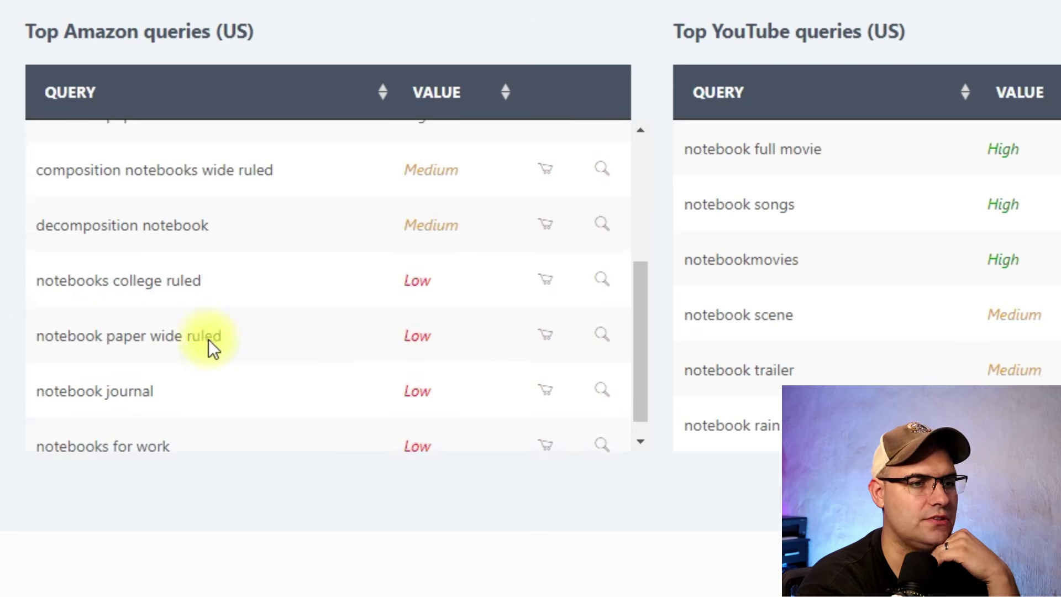
{"action": "scroll", "coordinate": [291, 250], "scroll_direction": "up", "scroll_amount": 4}
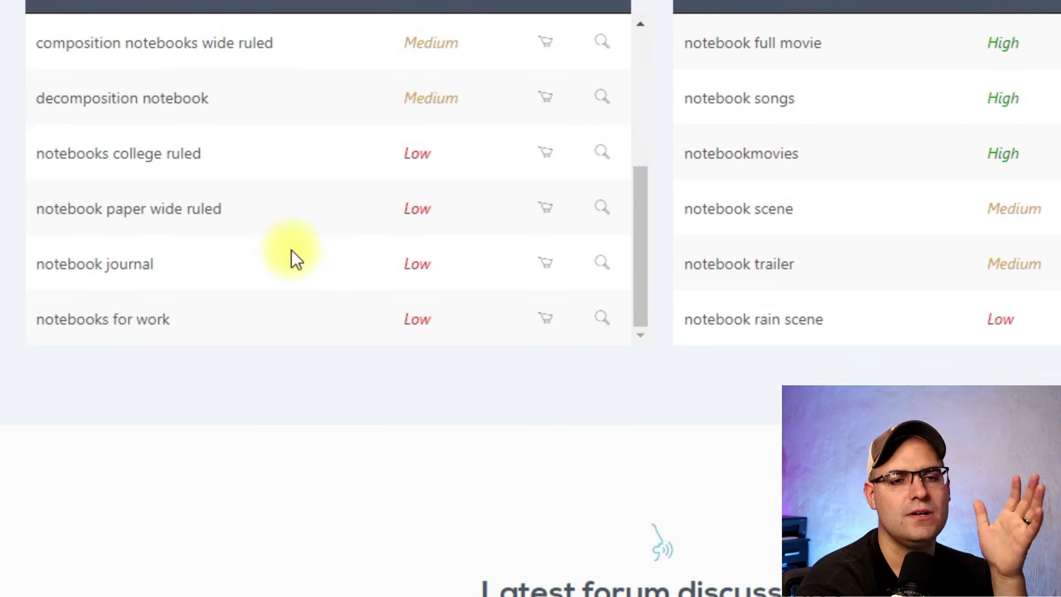
{"action": "scroll", "coordinate": [277, 301], "scroll_direction": "up", "scroll_amount": 5}
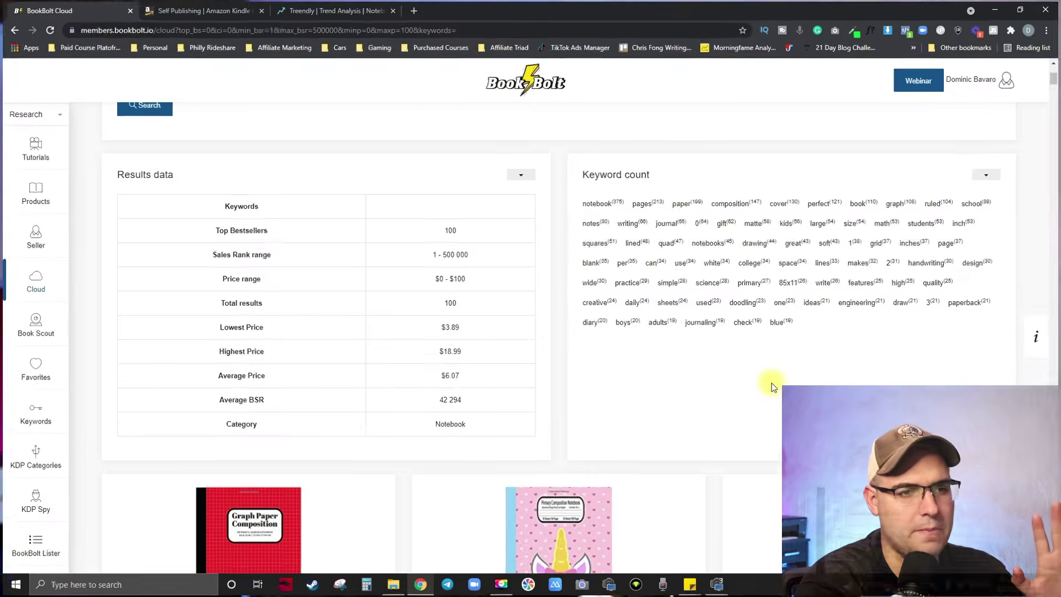
- Return to BookBolt Cloud, change from the Research tools to the Create tools and open BookBolt Designer
{"action": "left_click", "coordinate": [39, 117]}
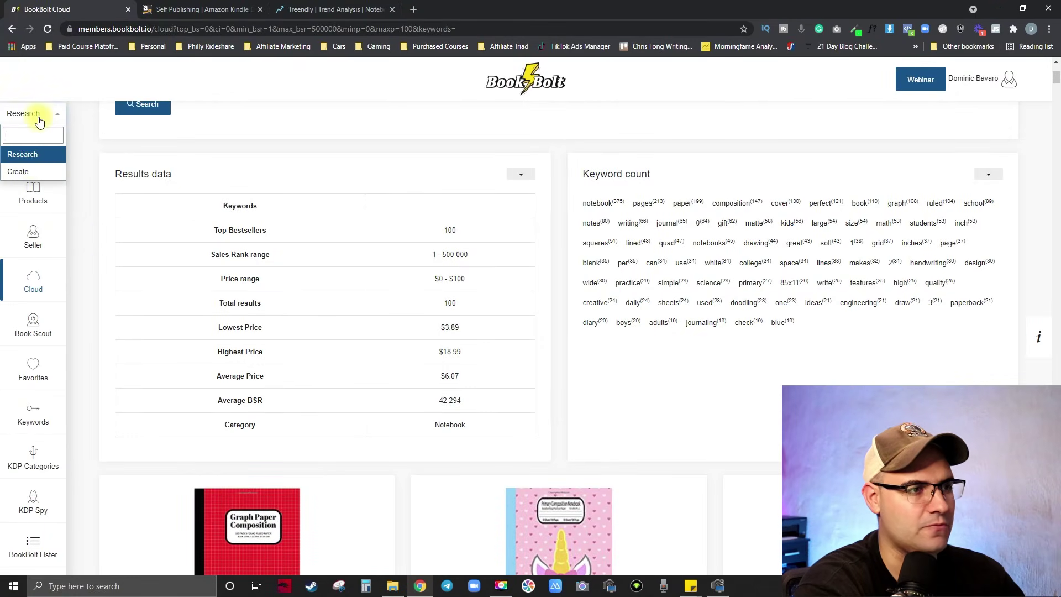
{"action": "left_click", "coordinate": [22, 173]}
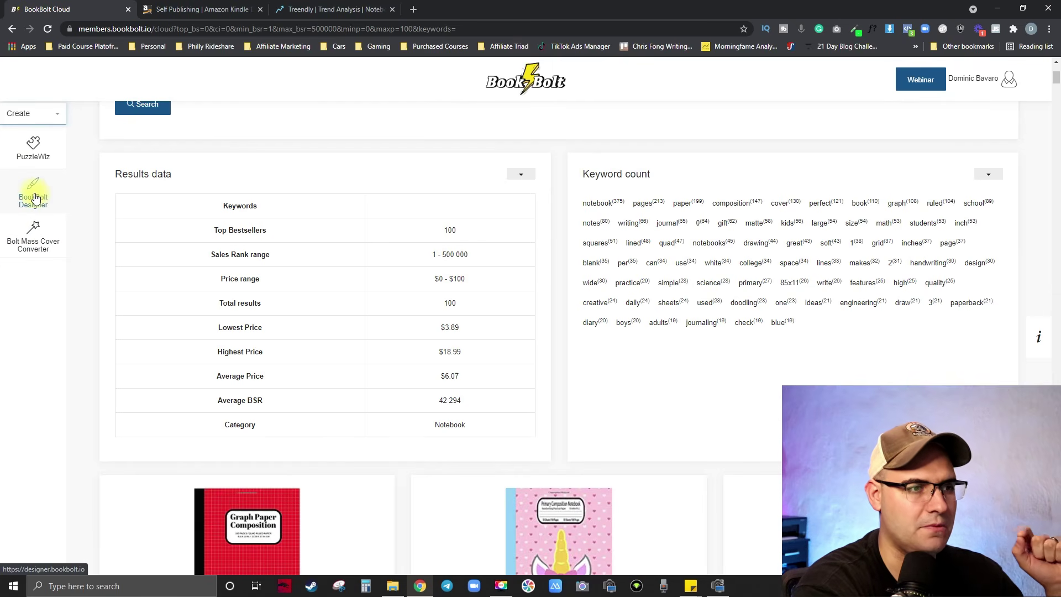
{"action": "left_click", "coordinate": [33, 198]}
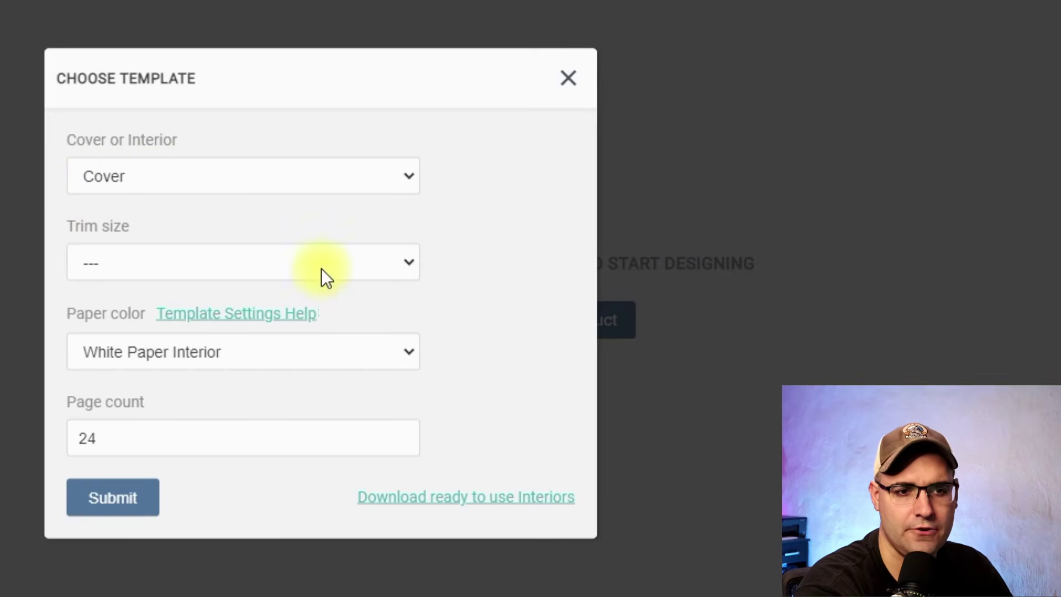
- Create a cover template with 8.5 x 11 in trim size, White Paper Interior and a page count of 100
{"action": "left_click", "coordinate": [319, 273]}
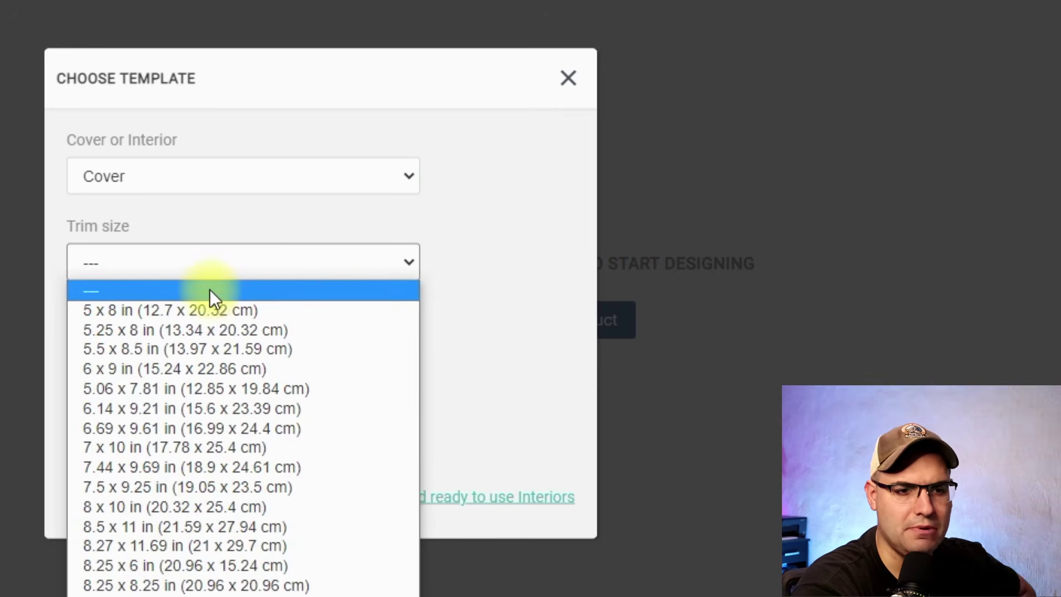
{"action": "left_click", "coordinate": [161, 527]}
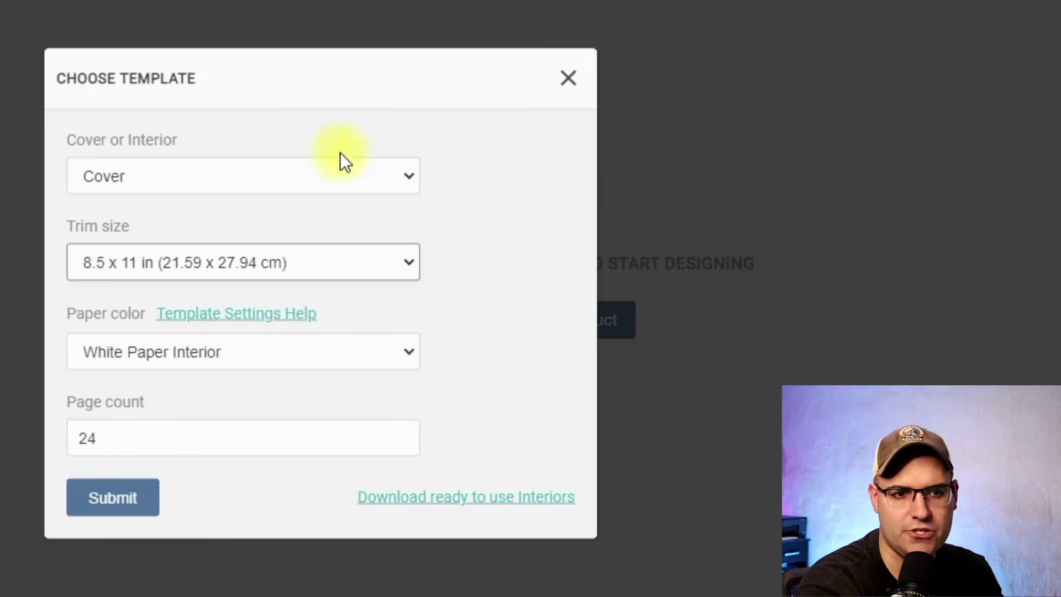
{"action": "left_click", "coordinate": [336, 264]}
{"action": "left_click", "coordinate": [336, 264]}
{"action": "left_click", "coordinate": [171, 353]}
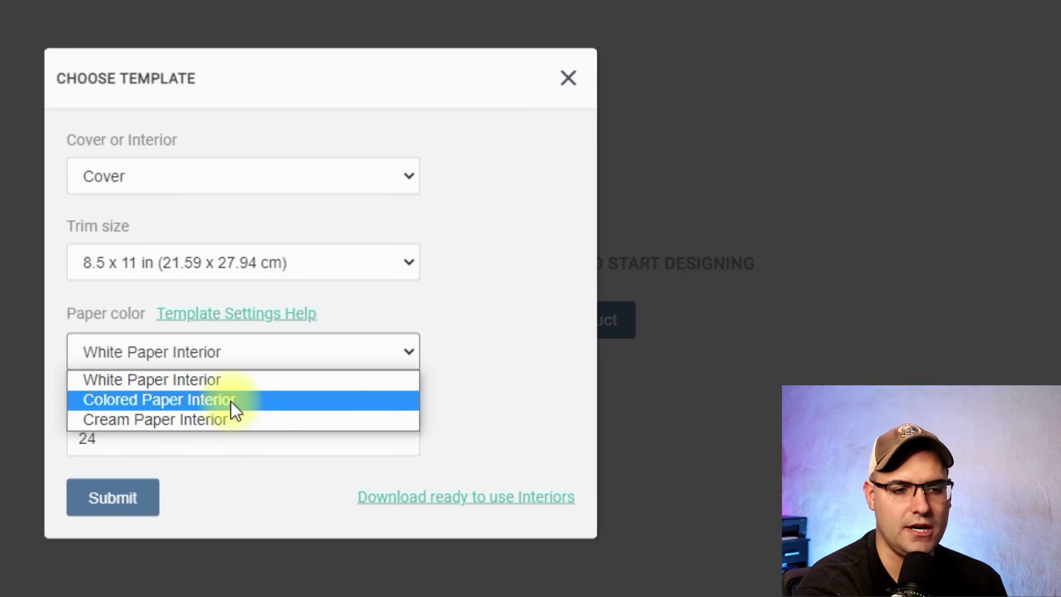
{"action": "left_click", "coordinate": [224, 378]}
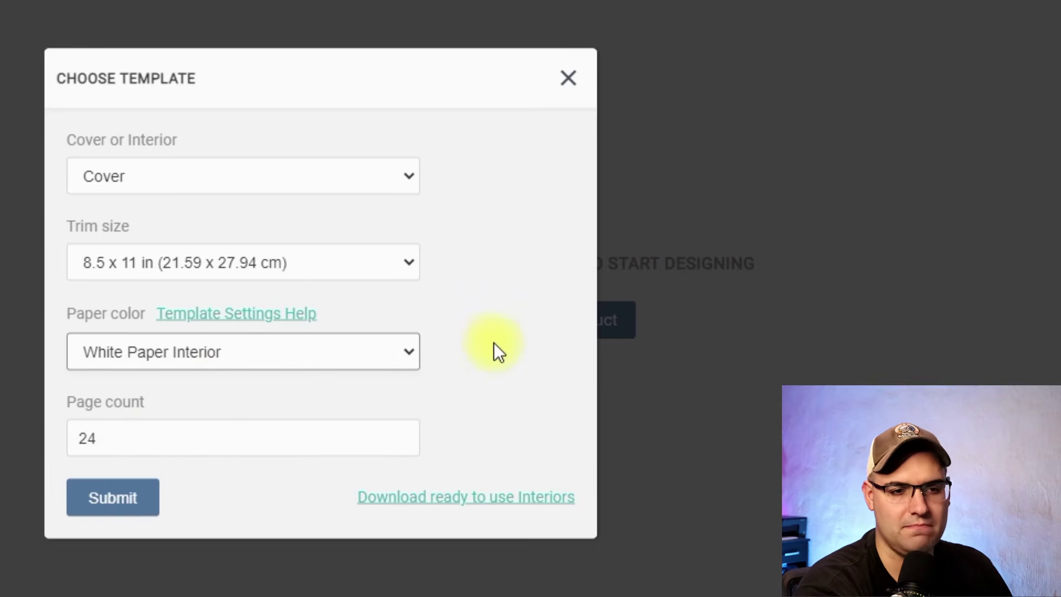
{"action": "left_click", "coordinate": [90, 442]}
{"action": "key", "text": "ctrl+a"}
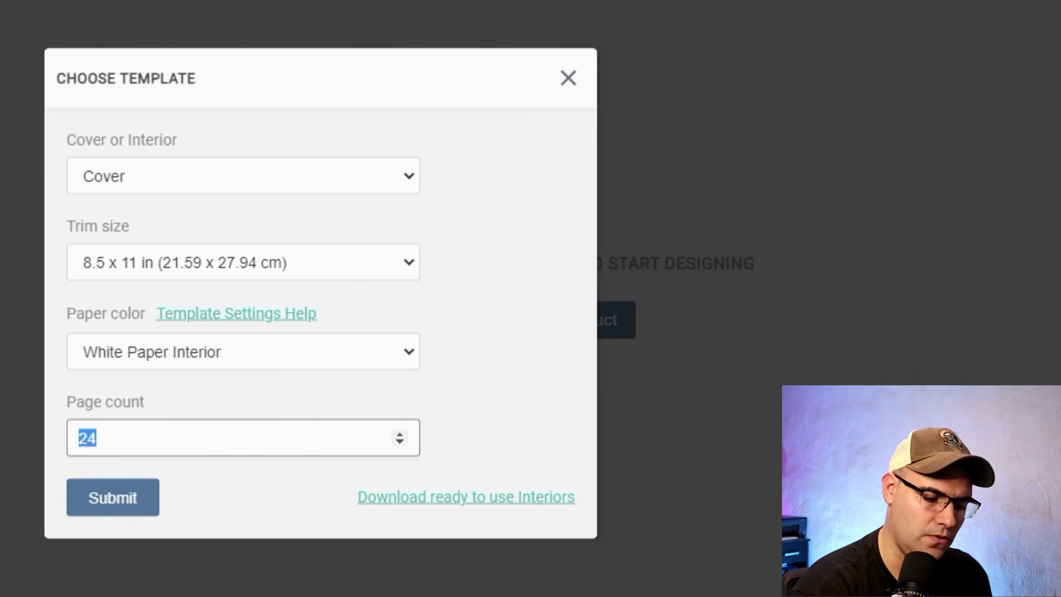
{"action": "type", "text": "100"}
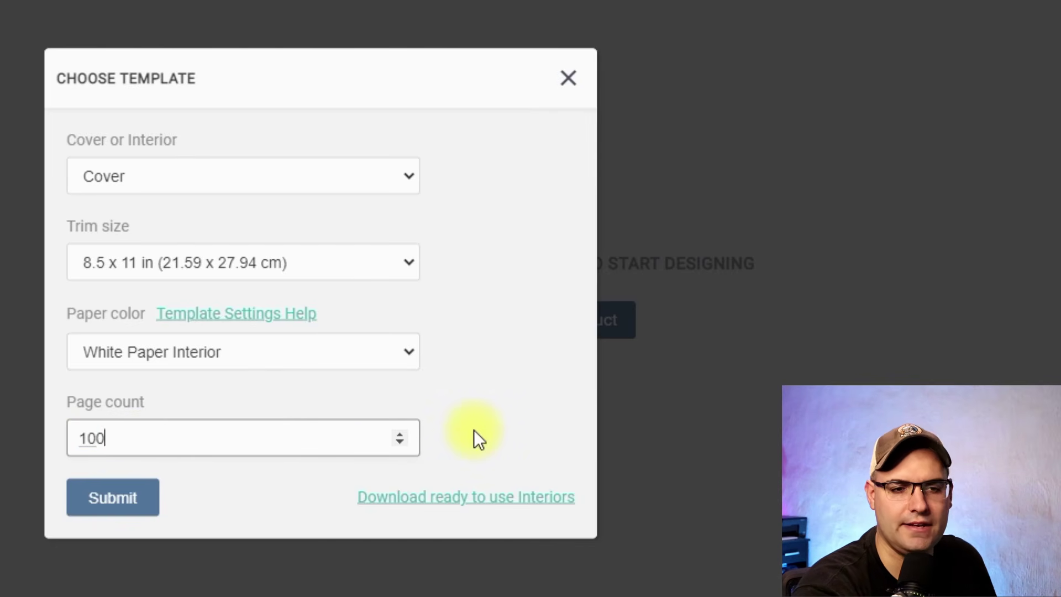
{"action": "left_click", "coordinate": [112, 500]}
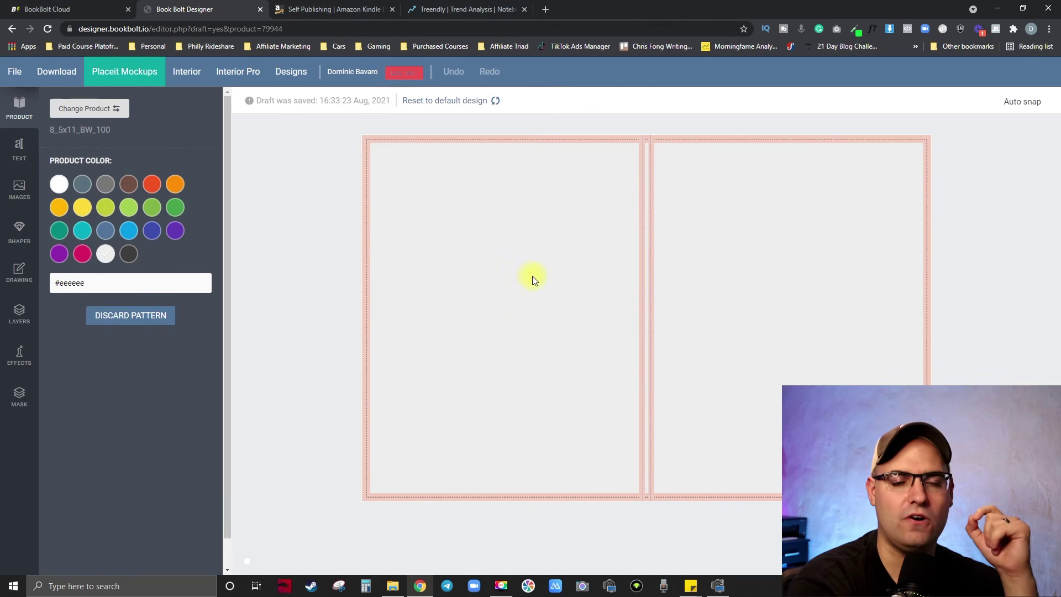
- Try dark gray, blue and purple product colors on the cover and set the color to white
{"action": "left_click", "coordinate": [59, 184]}
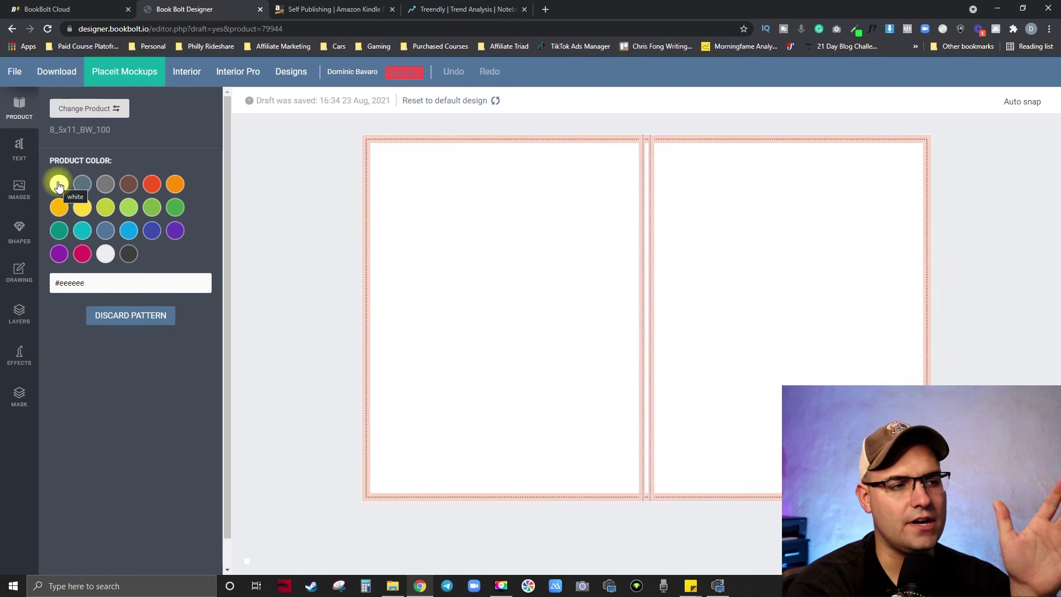
{"action": "left_click", "coordinate": [128, 253]}
{"action": "left_click", "coordinate": [129, 230]}
{"action": "left_click", "coordinate": [153, 231]}
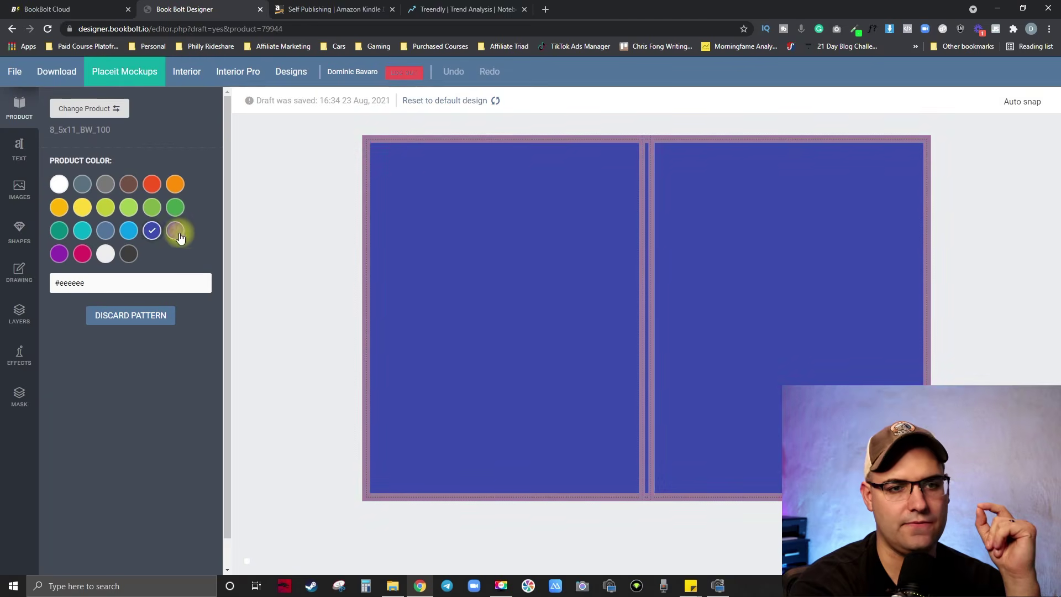
{"action": "left_click", "coordinate": [175, 232]}
{"action": "left_click", "coordinate": [58, 184]}
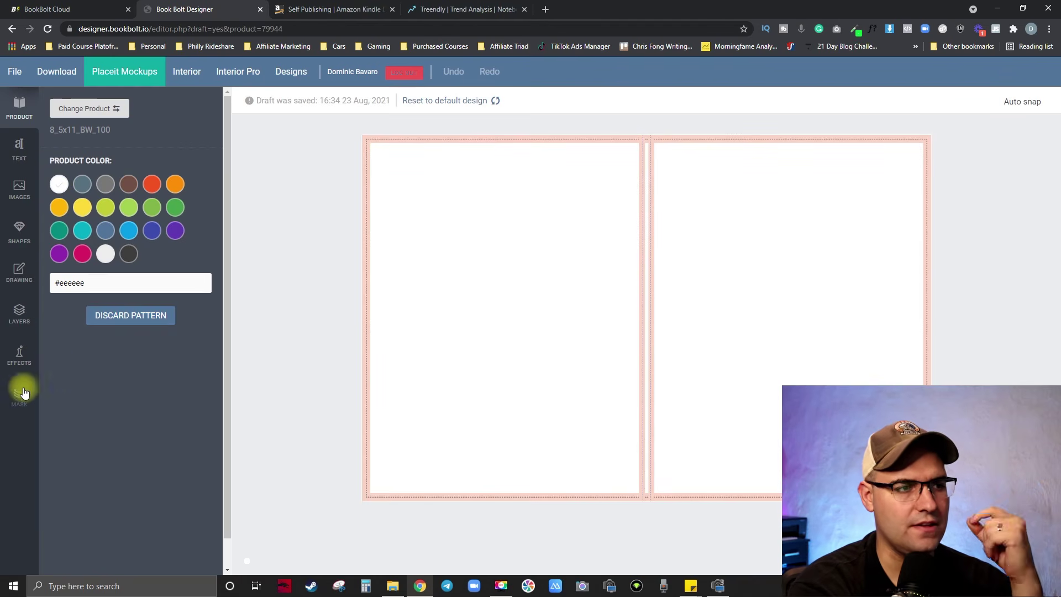
- Browse the text styles and fonts available for the cover, including the Fonts Manager and its sorting options
{"action": "left_click", "coordinate": [19, 148]}
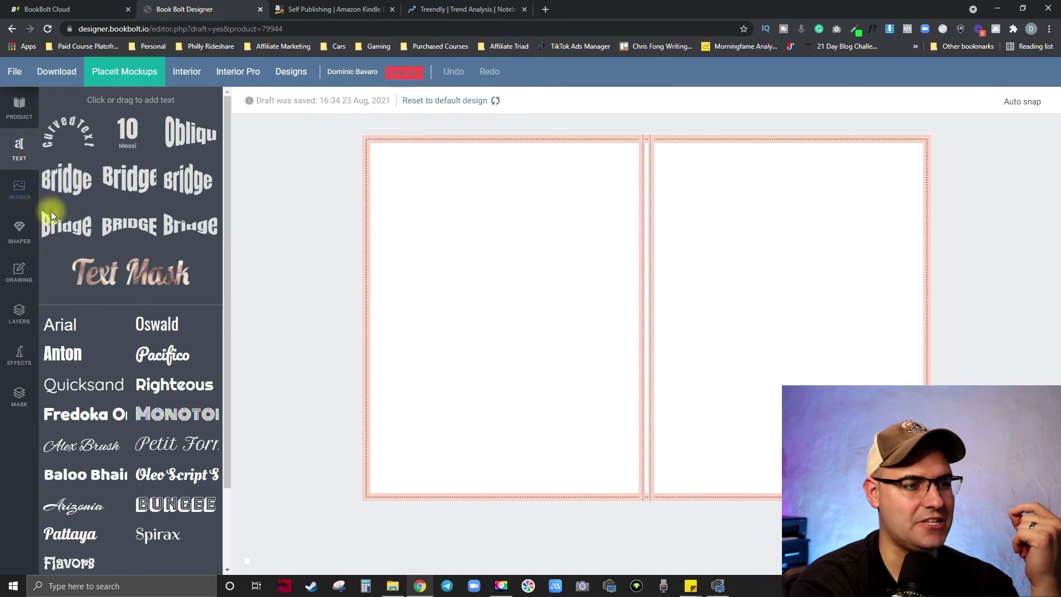
{"action": "scroll", "coordinate": [142, 336], "scroll_direction": "down", "scroll_amount": 2}
{"action": "scroll", "coordinate": [133, 310], "scroll_direction": "down", "scroll_amount": 1}
{"action": "scroll", "coordinate": [118, 237], "scroll_direction": "up", "scroll_amount": 2}
{"action": "scroll", "coordinate": [118, 237], "scroll_direction": "down", "scroll_amount": 1}
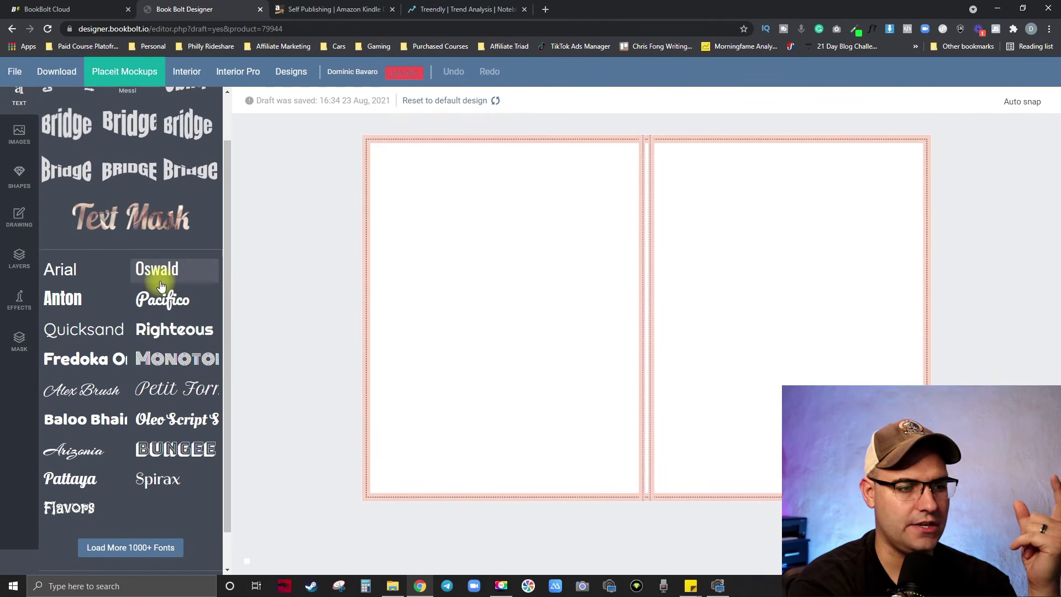
{"action": "scroll", "coordinate": [161, 285], "scroll_direction": "down", "scroll_amount": 1}
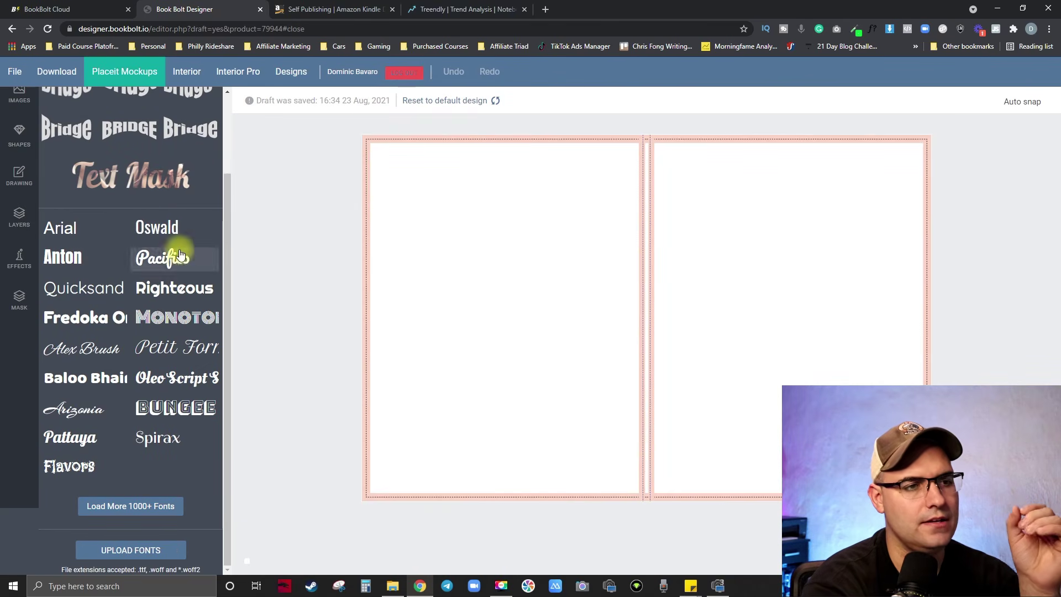
{"action": "scroll", "coordinate": [155, 238], "scroll_direction": "up", "scroll_amount": 2}
{"action": "scroll", "coordinate": [161, 351], "scroll_direction": "down", "scroll_amount": 2}
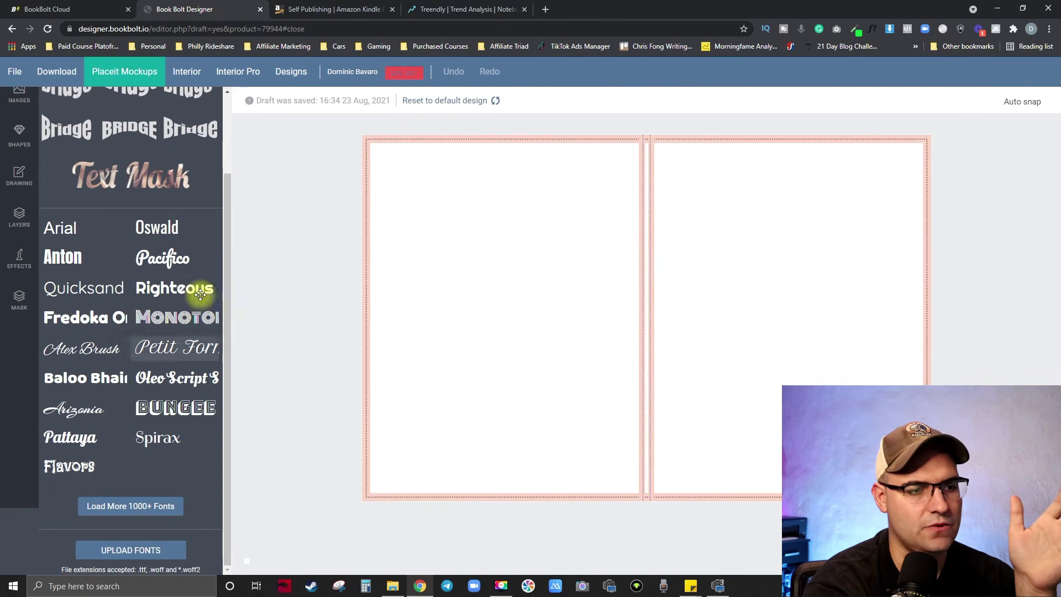
{"action": "left_click", "coordinate": [134, 508]}
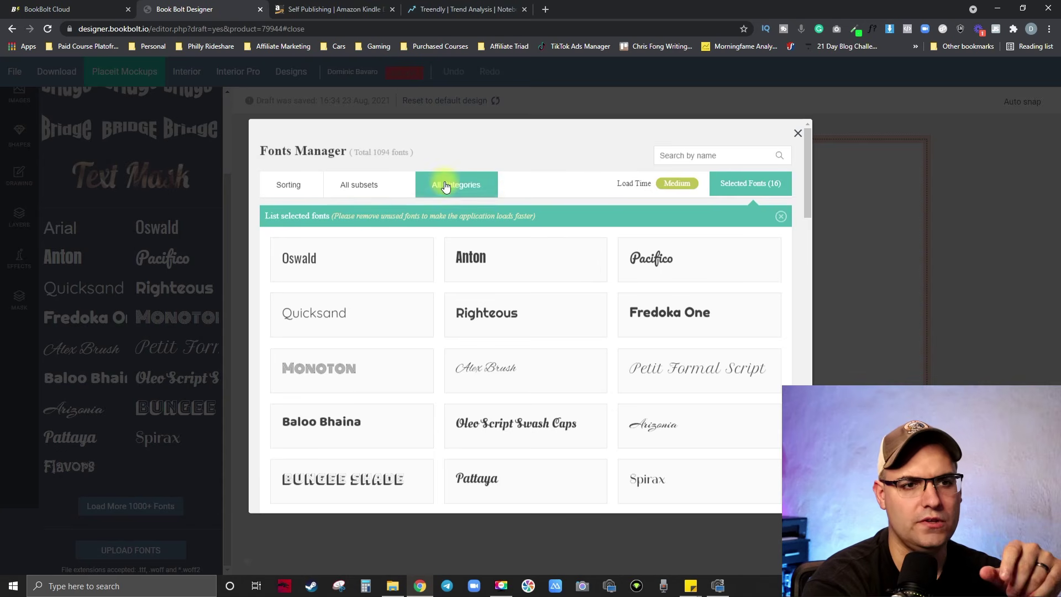
{"action": "mouse_move", "coordinate": [291, 190]}
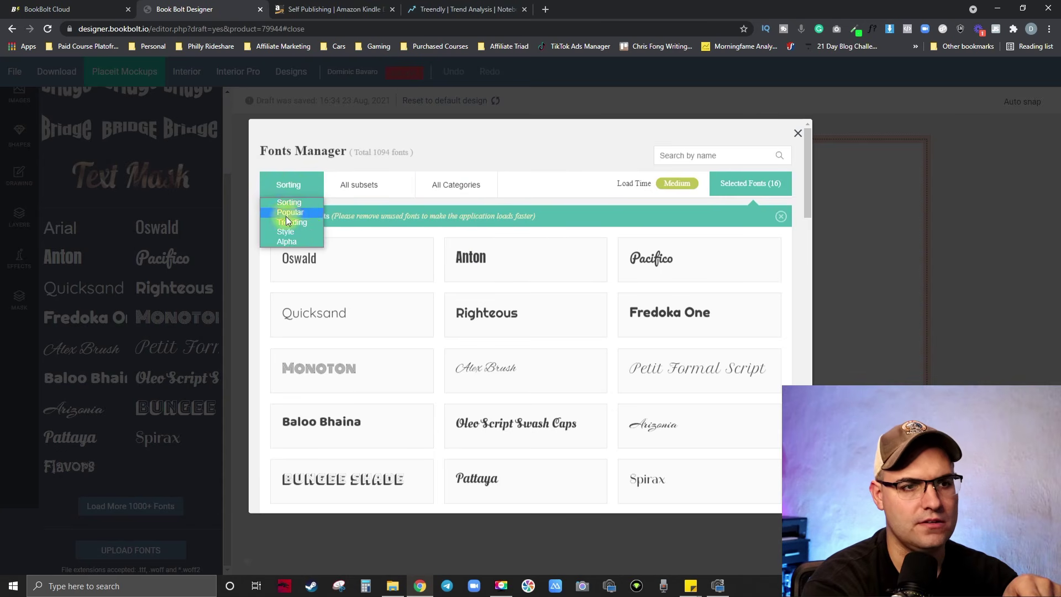
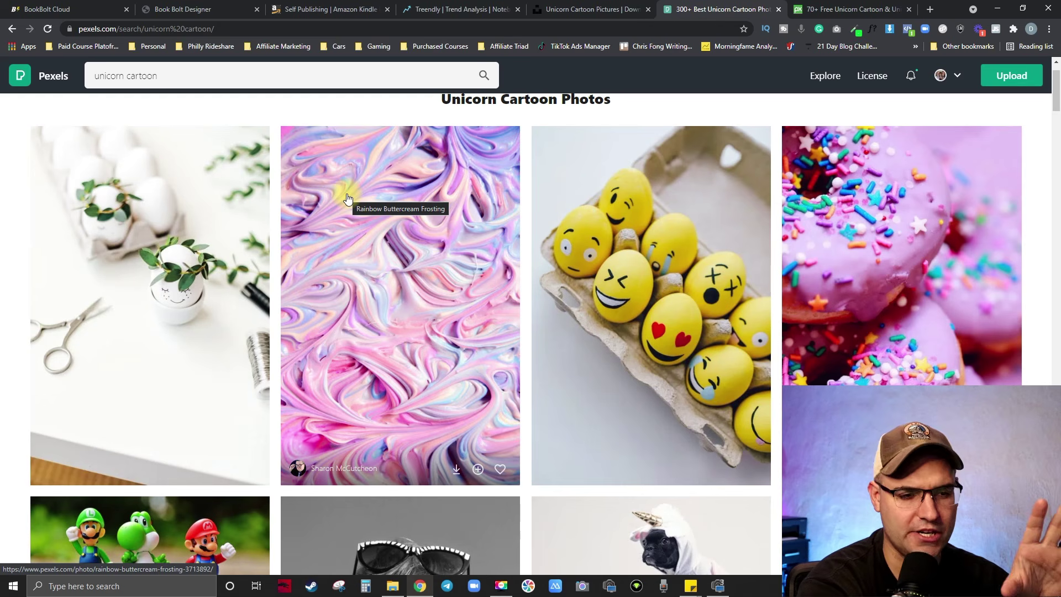
- Download the Rainbow Buttercream Frosting photo from the unicorn cartoon results on Pexels
{"action": "left_click", "coordinate": [456, 470]}
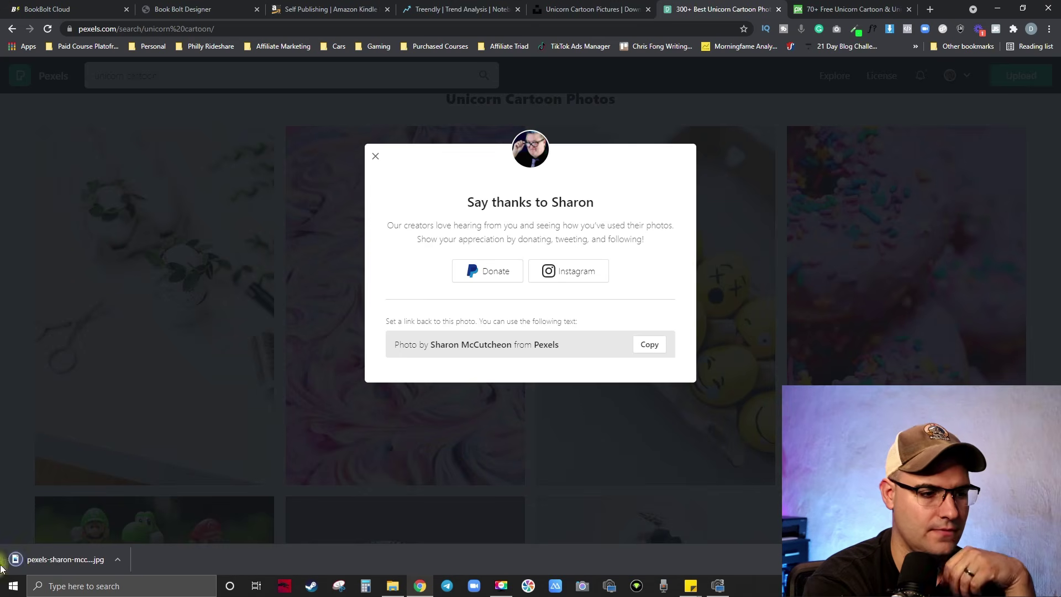
- Switch to Book Bolt Designer, upload the downloaded pink frosting photo and add it to the cover
{"action": "left_click", "coordinate": [190, 12]}
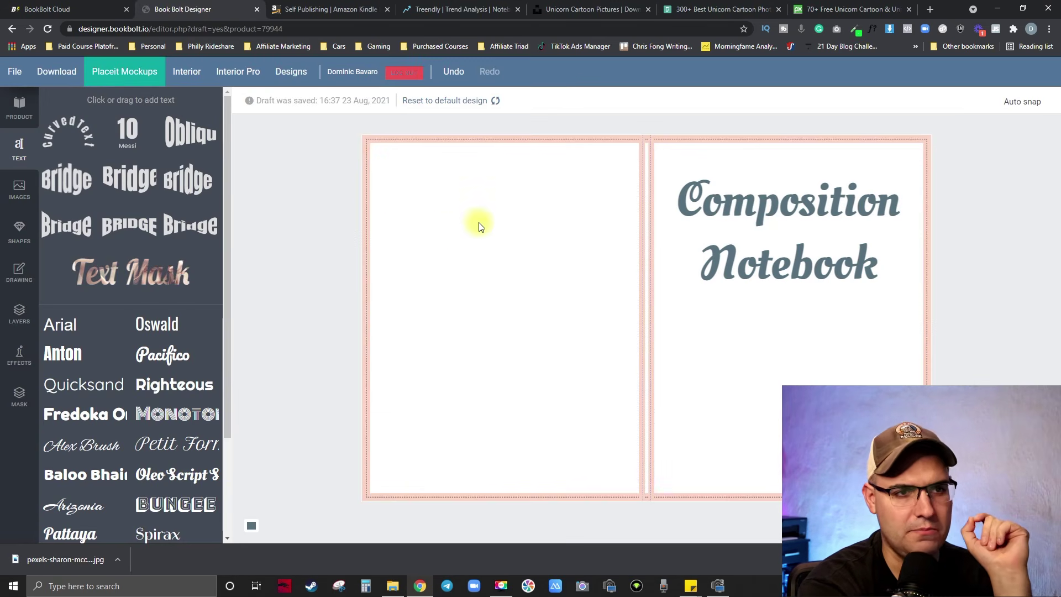
{"action": "left_click", "coordinate": [19, 191]}
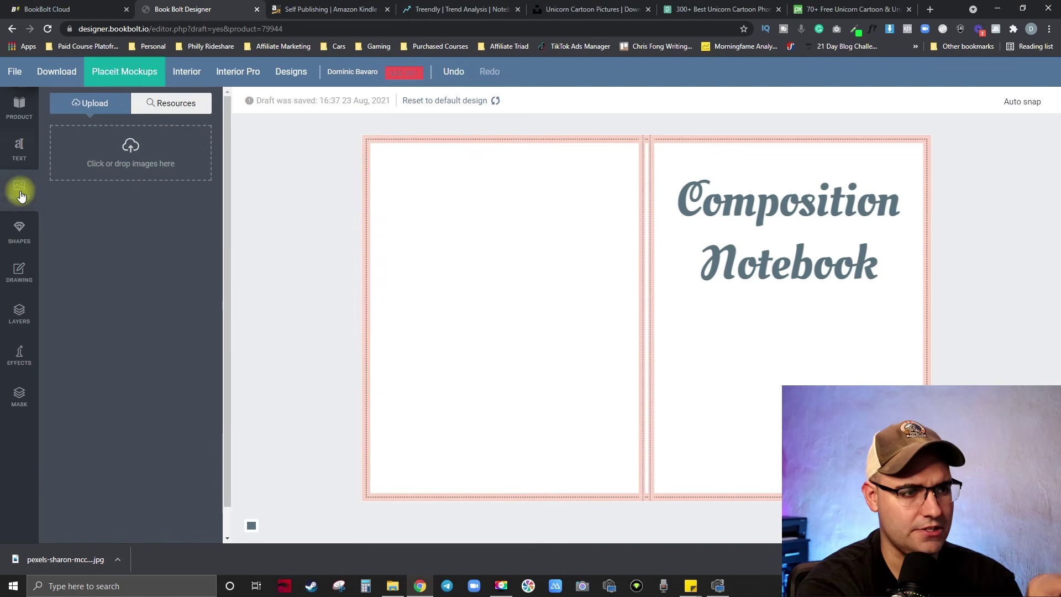
{"action": "left_click", "coordinate": [136, 153]}
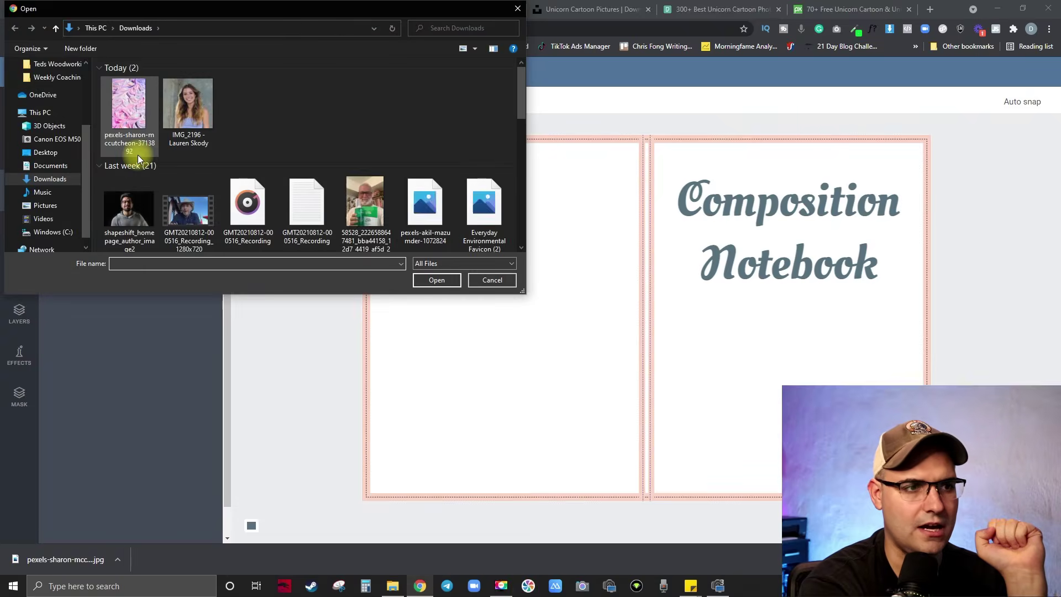
{"action": "left_click", "coordinate": [130, 123]}
{"action": "left_click", "coordinate": [434, 280]}
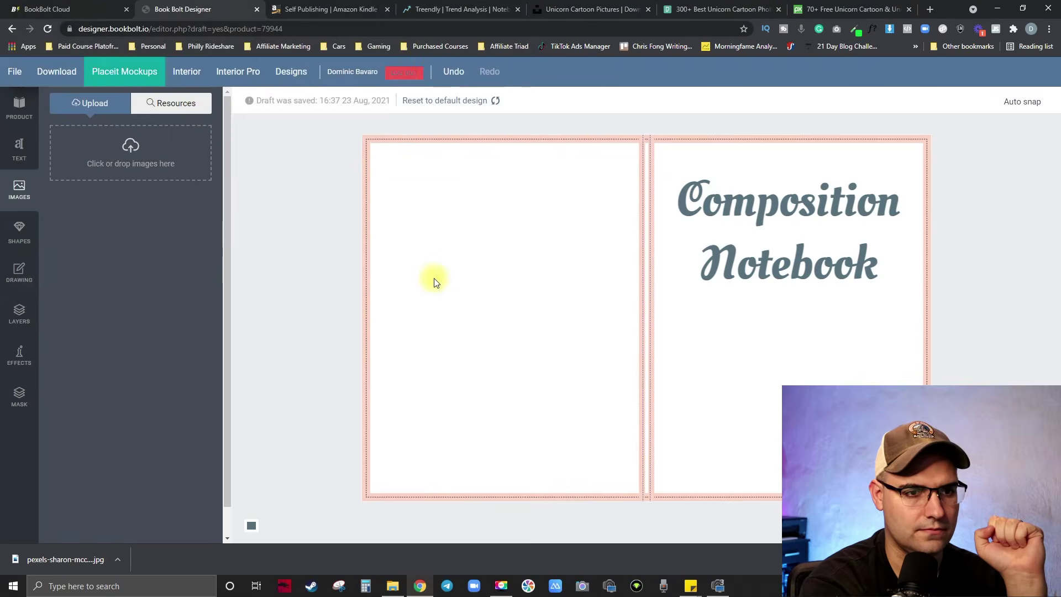
{"action": "left_click", "coordinate": [96, 238]}
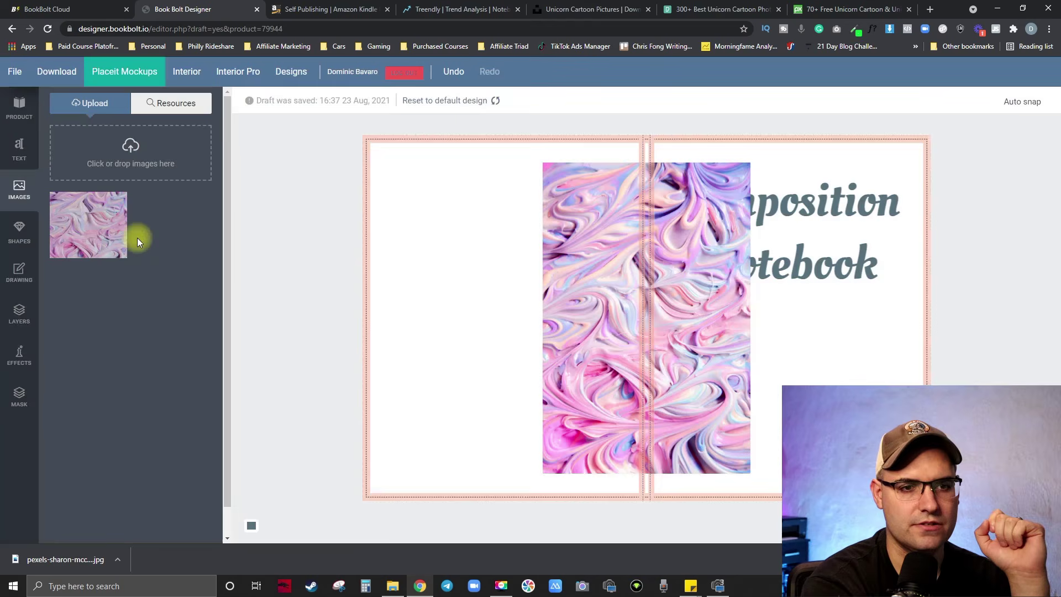
- Enlarge the frosting photo to fill the front cover and send it behind the Composition Notebook title
{"action": "left_click_drag", "start_coordinate": [647, 314], "coordinate": [742, 309]}
{"action": "left_click_drag", "start_coordinate": [860, 451], "coordinate": [900, 513]}
{"action": "left_click_drag", "start_coordinate": [790, 347], "coordinate": [783, 314]}
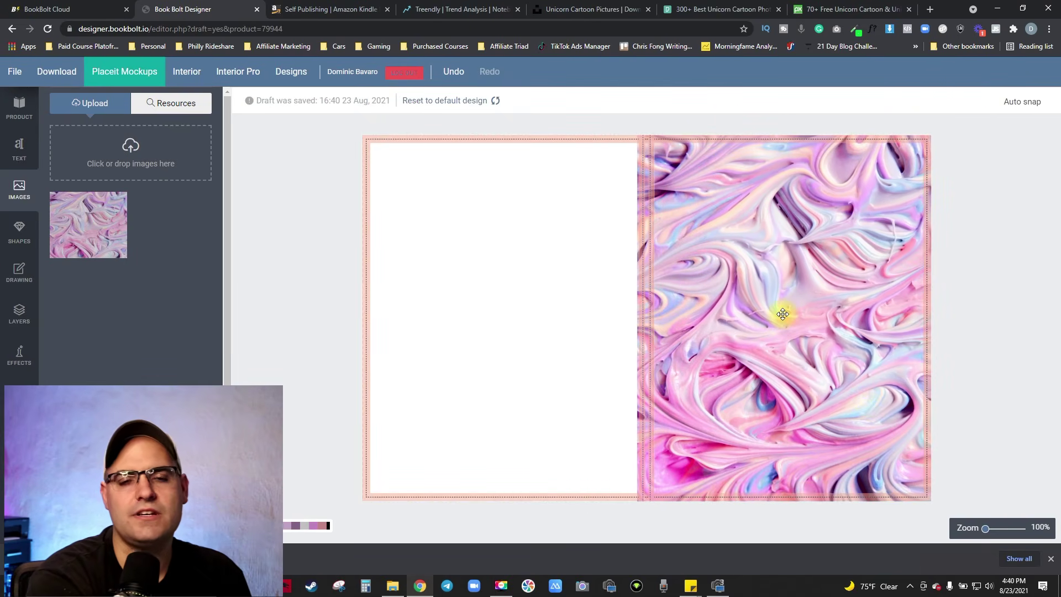
{"action": "left_click", "coordinate": [791, 294]}
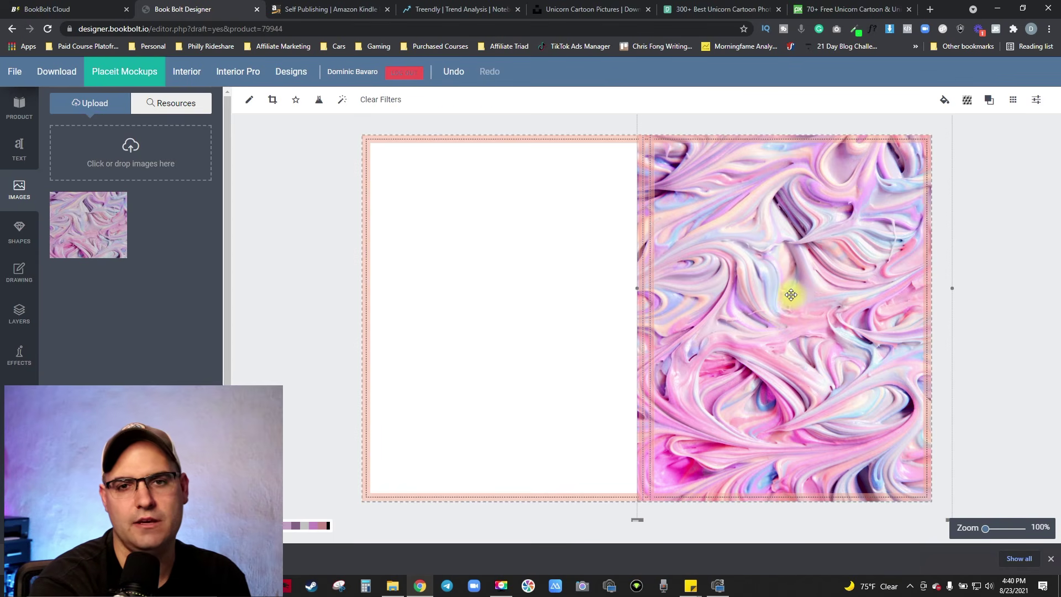
{"action": "left_click", "coordinate": [989, 105]}
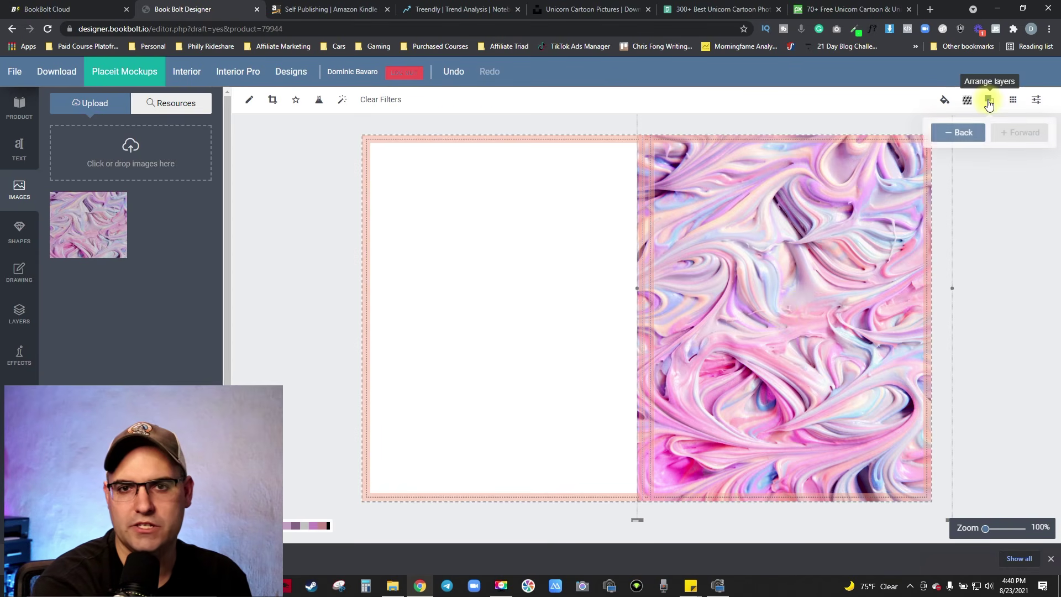
{"action": "left_click", "coordinate": [958, 135]}
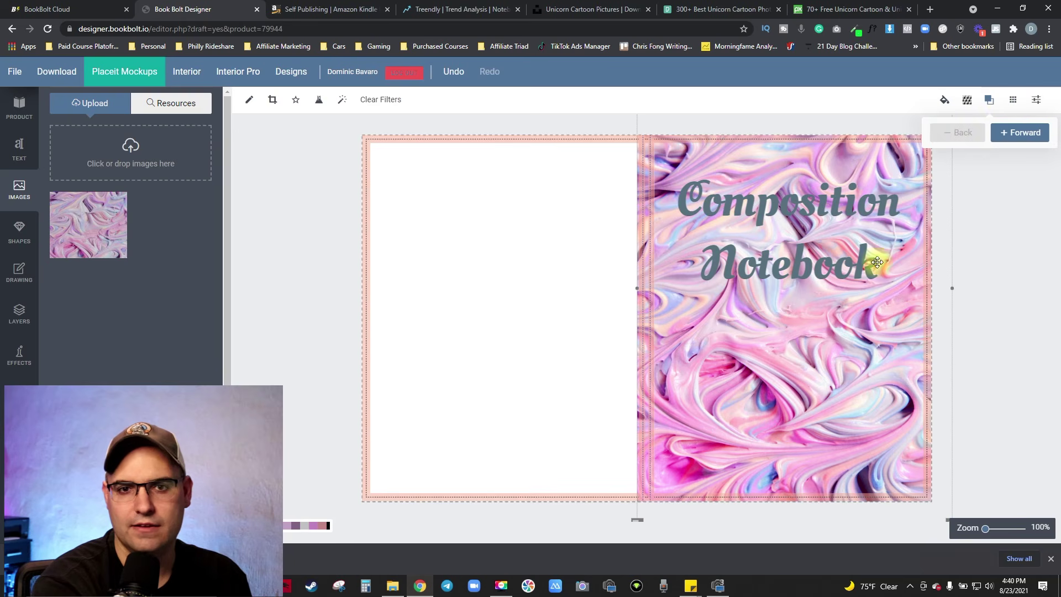
{"action": "left_click_drag", "start_coordinate": [834, 356], "coordinate": [705, 304]}
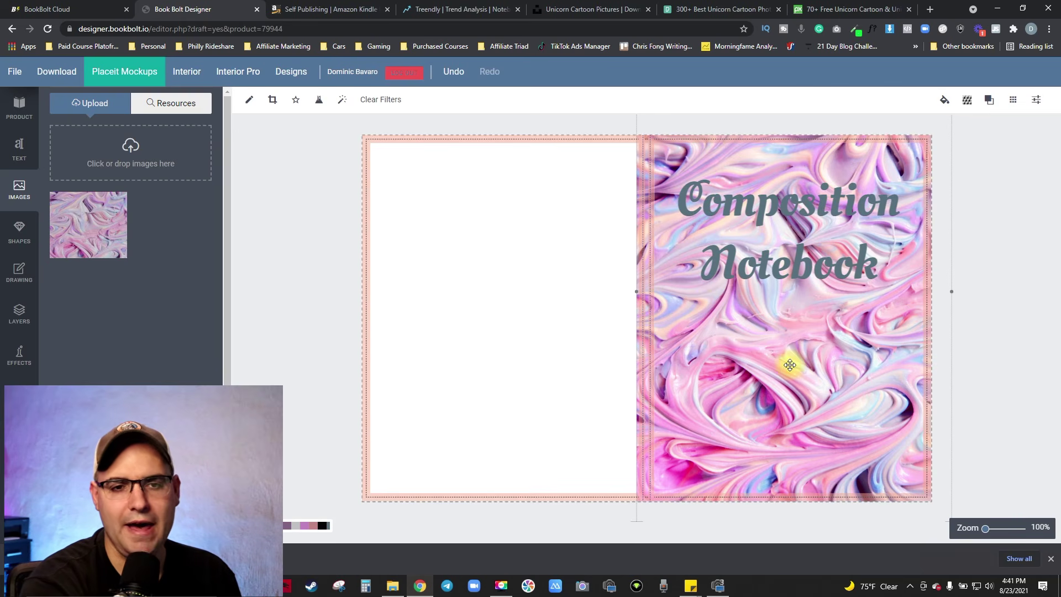
- Add a second copy of the frosting photo, enlarge it to fill the back cover and send it backward
{"action": "left_click", "coordinate": [86, 222]}
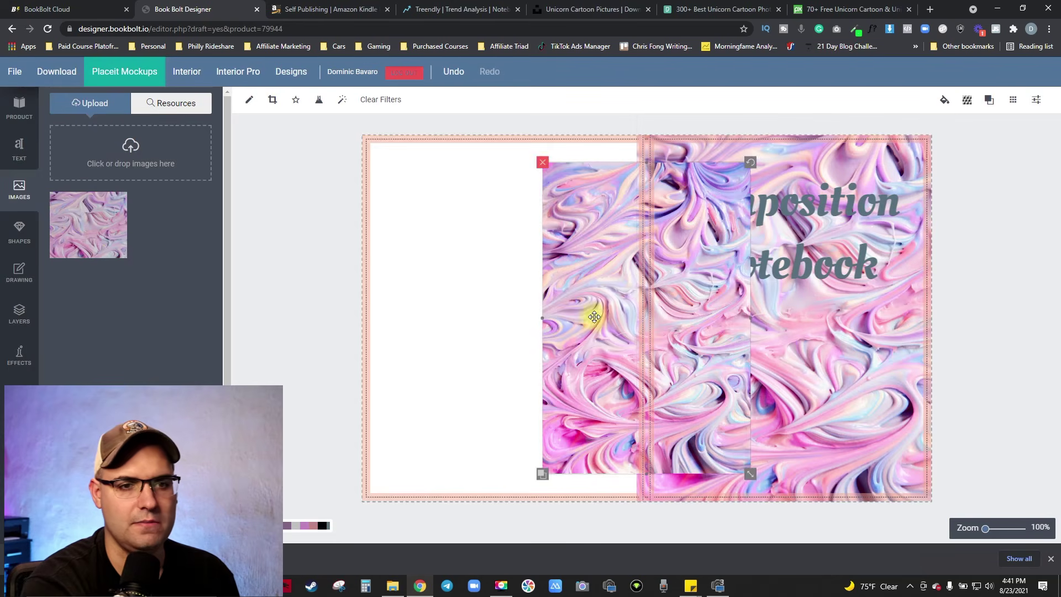
{"action": "left_click_drag", "start_coordinate": [594, 314], "coordinate": [411, 272]}
{"action": "left_click_drag", "start_coordinate": [546, 419], "coordinate": [637, 497]}
{"action": "left_click_drag", "start_coordinate": [512, 372], "coordinate": [542, 373]}
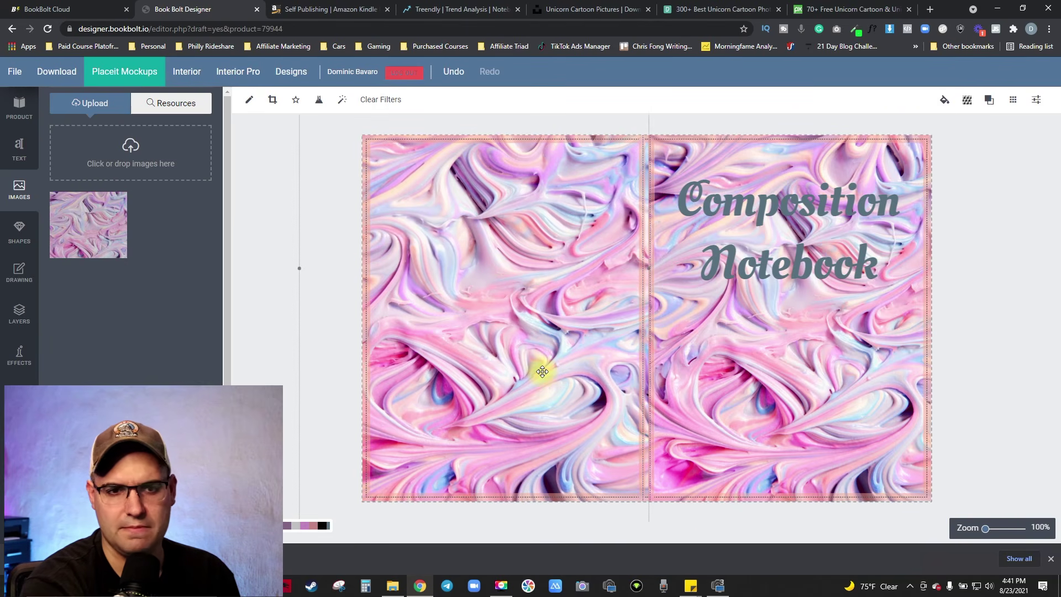
{"action": "left_click", "coordinate": [988, 101]}
{"action": "left_click", "coordinate": [962, 133]}
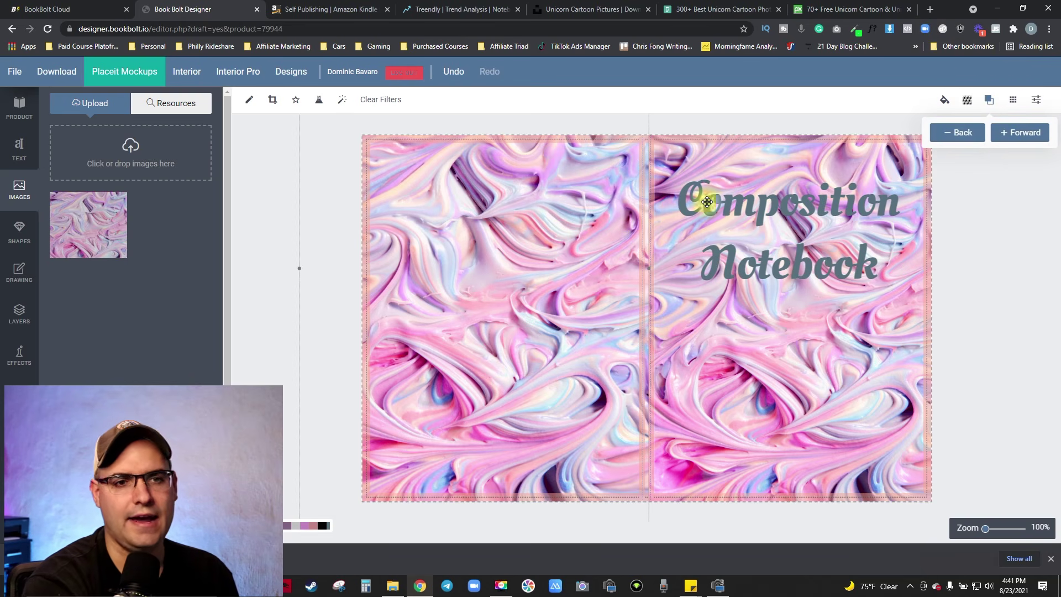
{"action": "left_click", "coordinate": [781, 213]}
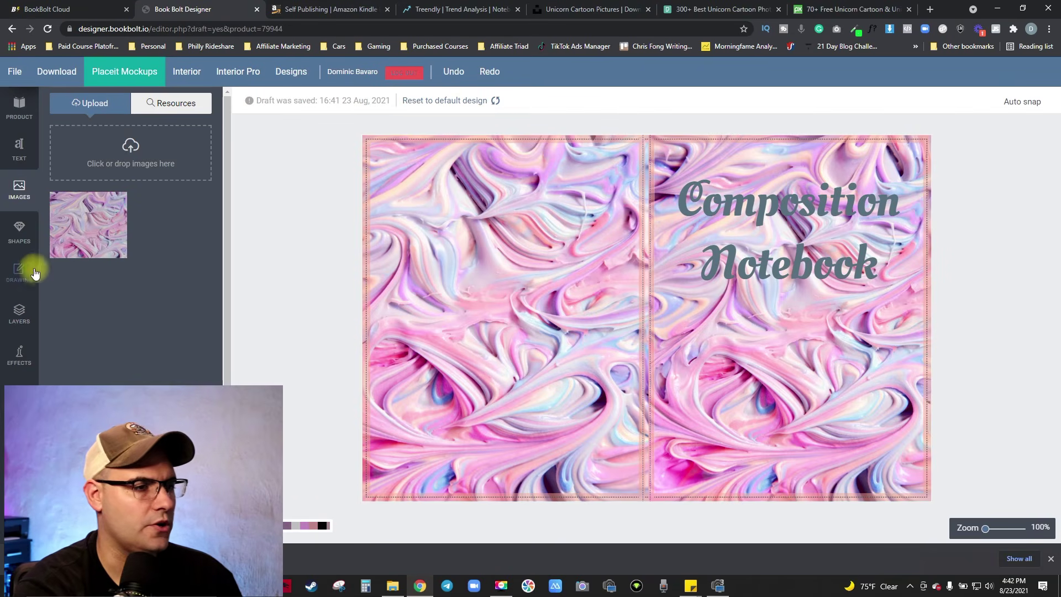
- Add a diamond shape and enlarge it over the title on the front cover
{"action": "left_click", "coordinate": [13, 237]}
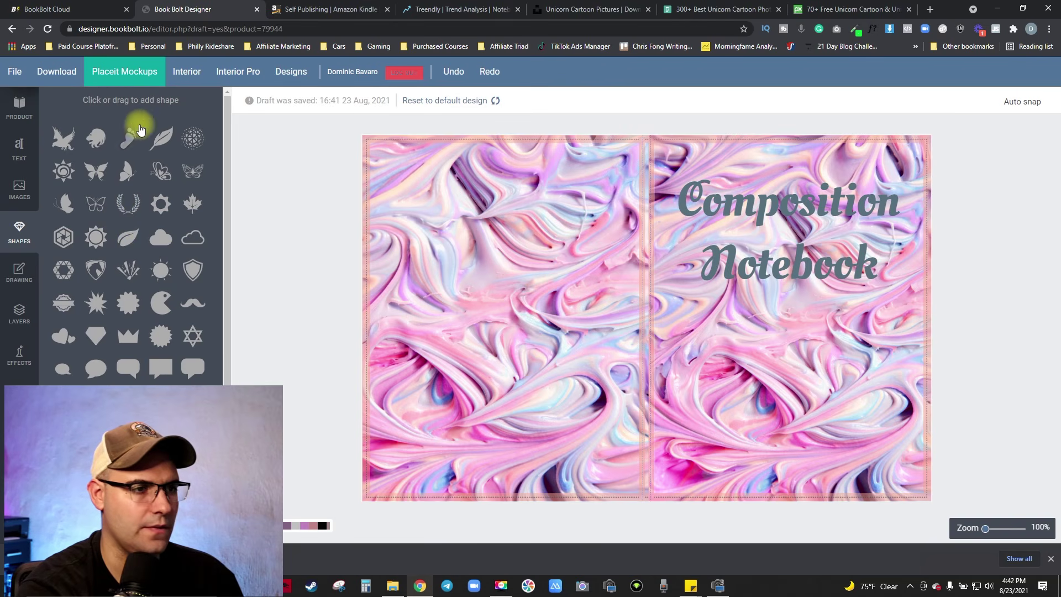
{"action": "left_click", "coordinate": [97, 338]}
{"action": "left_click_drag", "start_coordinate": [662, 335], "coordinate": [779, 451]}
{"action": "left_click_drag", "start_coordinate": [708, 309], "coordinate": [839, 255]}
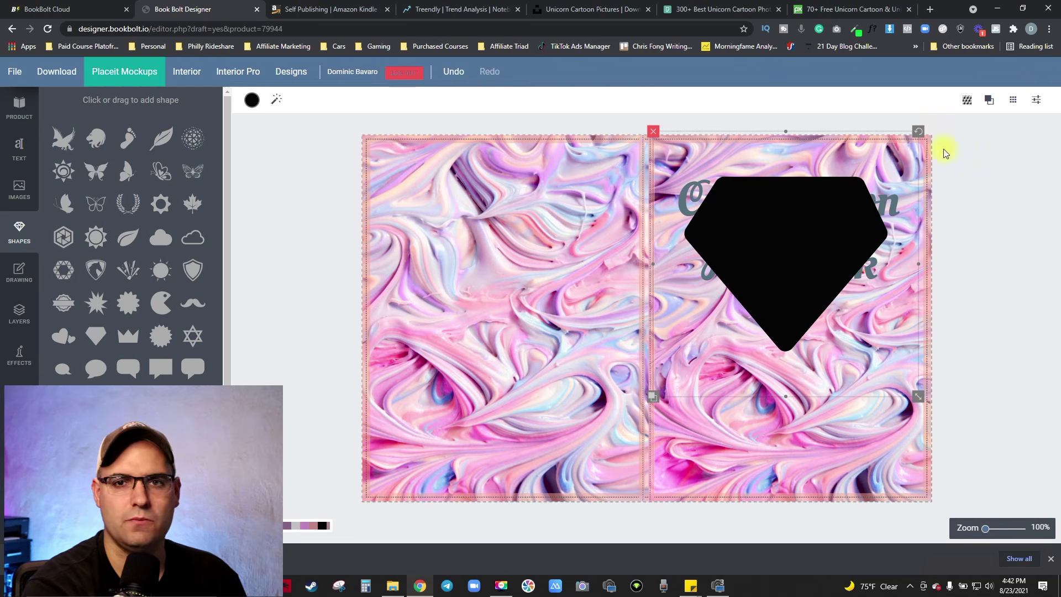
- Fill the diamond shape with light gray
{"action": "left_click", "coordinate": [251, 101]}
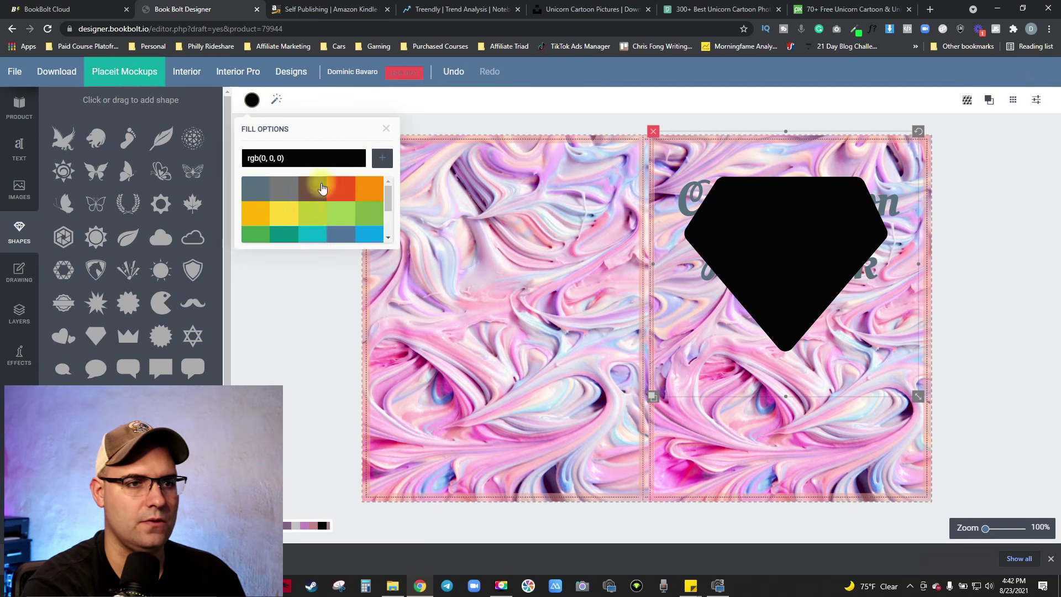
{"action": "left_click_drag", "start_coordinate": [386, 207], "coordinate": [386, 223]}
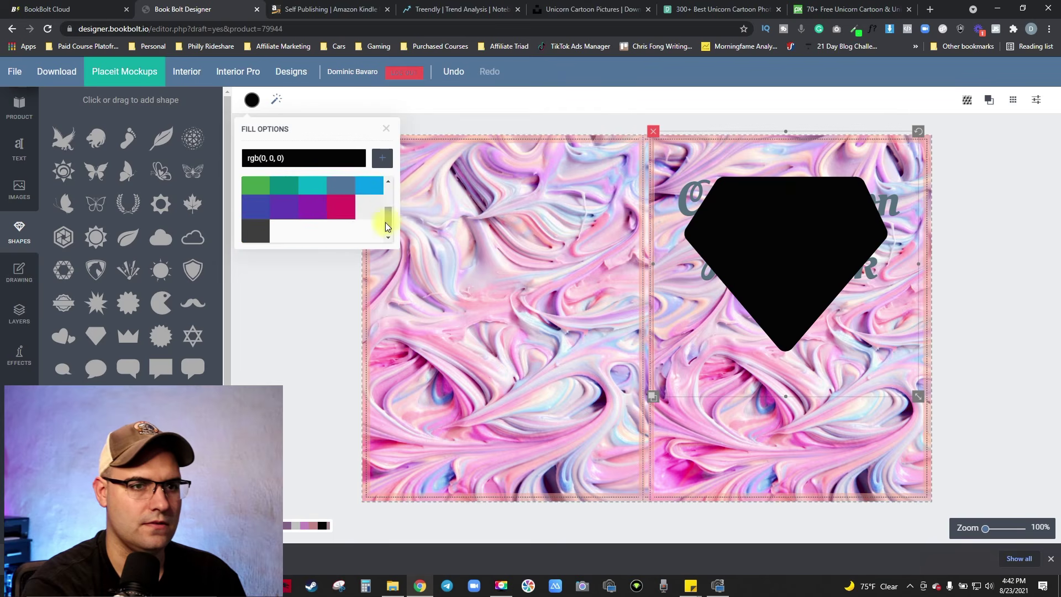
{"action": "left_click", "coordinate": [370, 212]}
{"action": "left_click", "coordinate": [882, 382]}
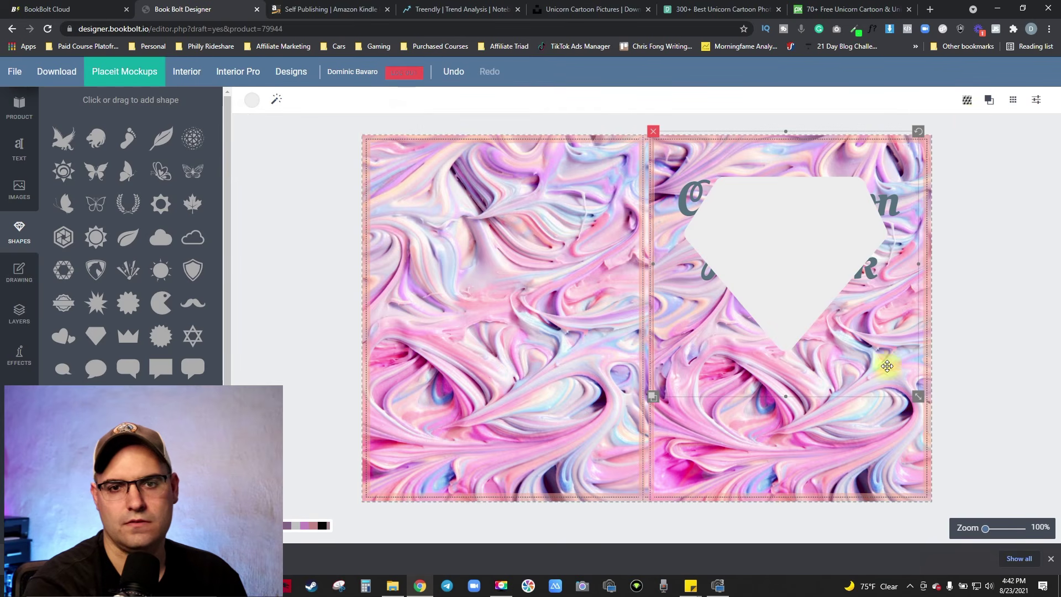
- Send the diamond behind the title and scale the title down to fit inside it
{"action": "left_click", "coordinate": [988, 100]}
{"action": "left_click", "coordinate": [950, 138]}
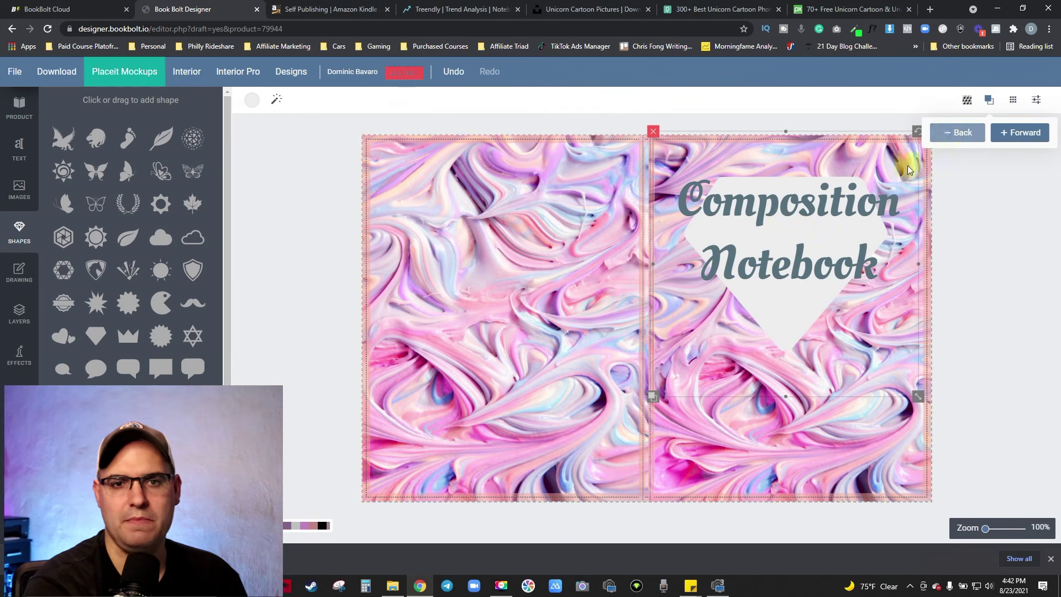
{"action": "left_click", "coordinate": [787, 210]}
{"action": "left_click_drag", "start_coordinate": [902, 296], "coordinate": [866, 279]}
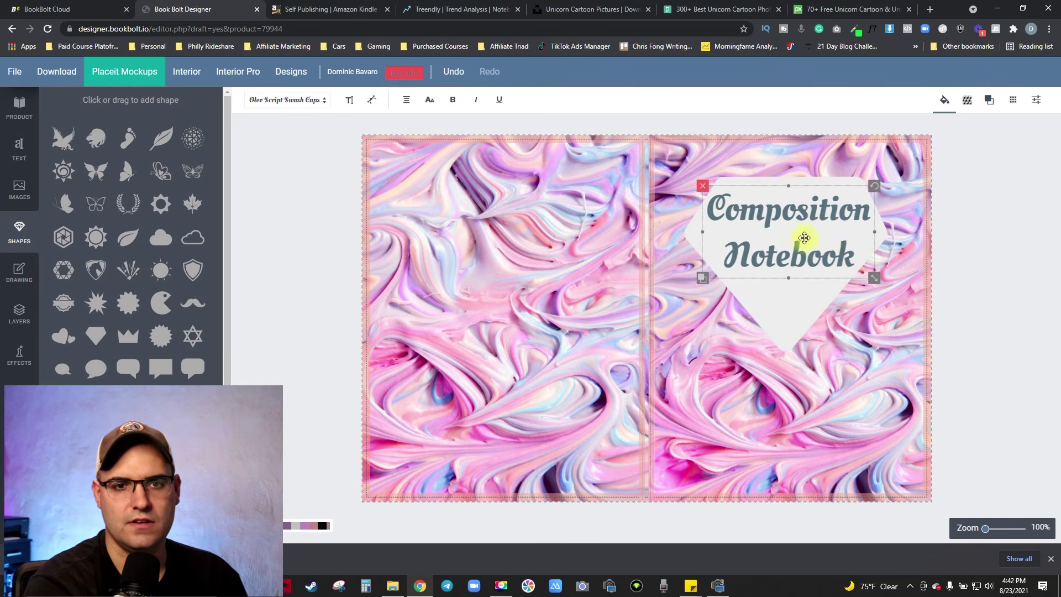
- Sample a bright pink from the frosting background at the lower part of the front cover with ColorZilla
{"action": "left_click", "coordinate": [945, 112]}
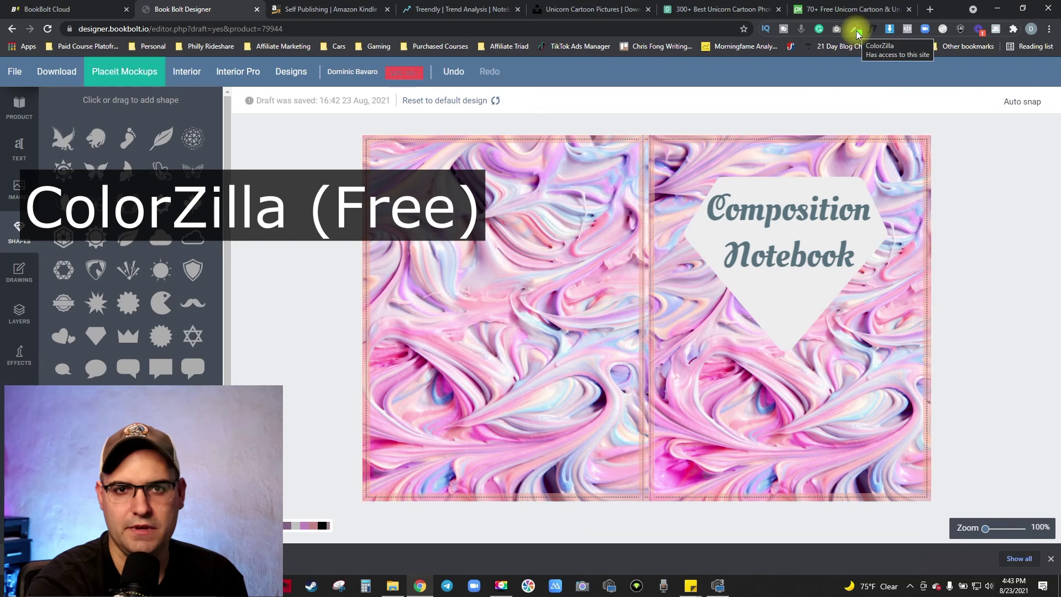
{"action": "left_click", "coordinate": [855, 31]}
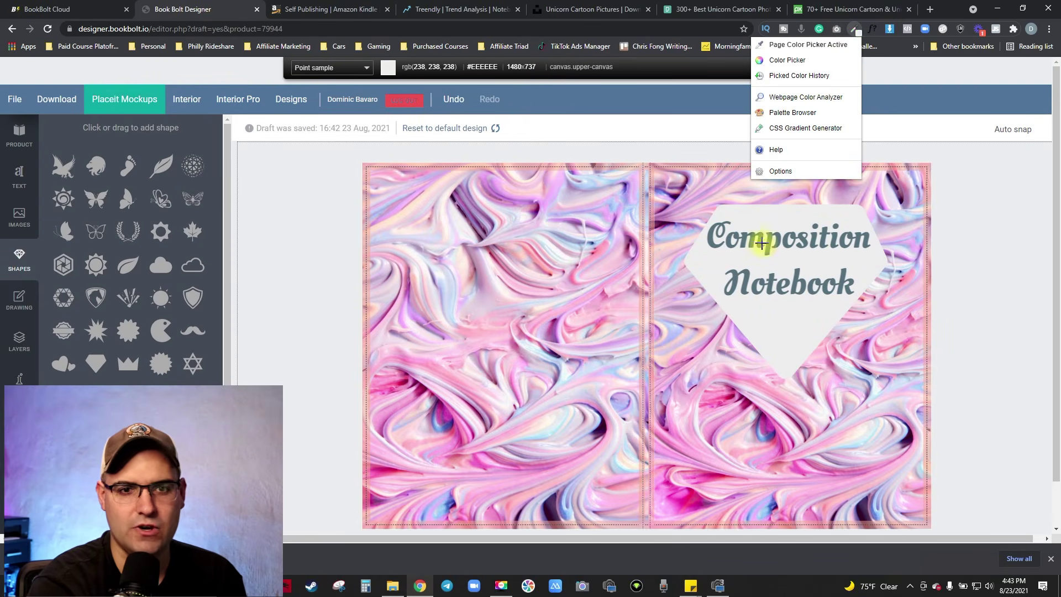
{"action": "left_click", "coordinate": [682, 495]}
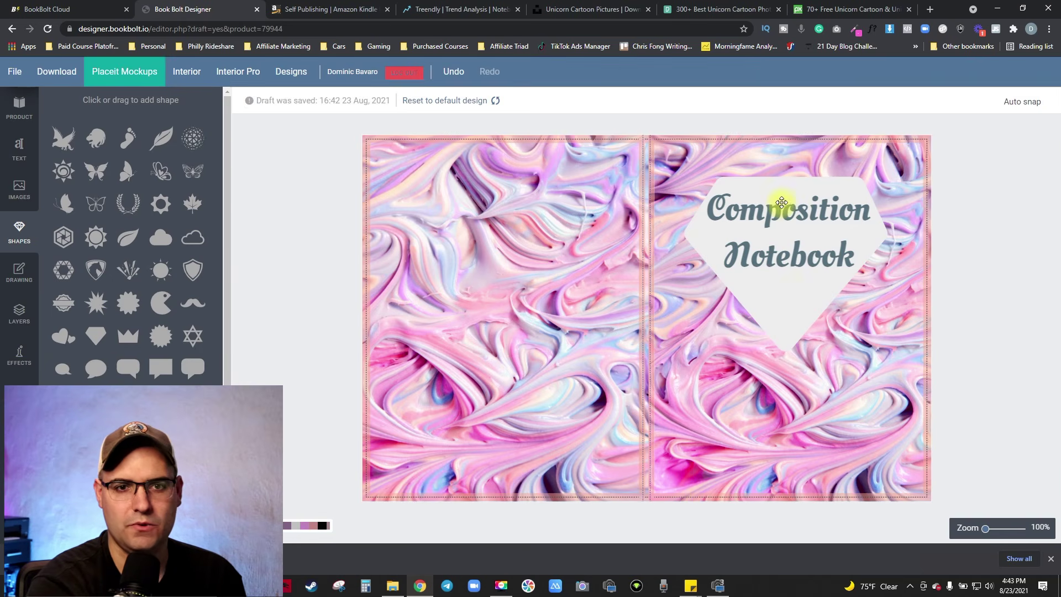
- Set the title's fill color to the sampled pink #f862d0 and slightly enlarge the diamond behind it
{"action": "left_click", "coordinate": [784, 234]}
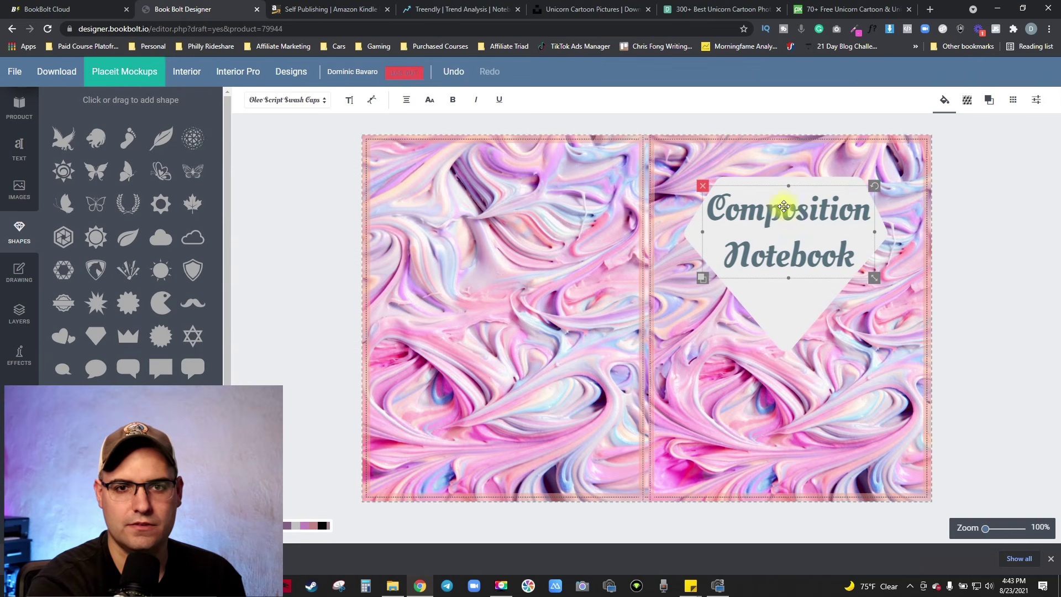
{"action": "left_click", "coordinate": [944, 101]}
{"action": "left_click", "coordinate": [924, 157]}
{"action": "key", "text": "ctrl+v"}
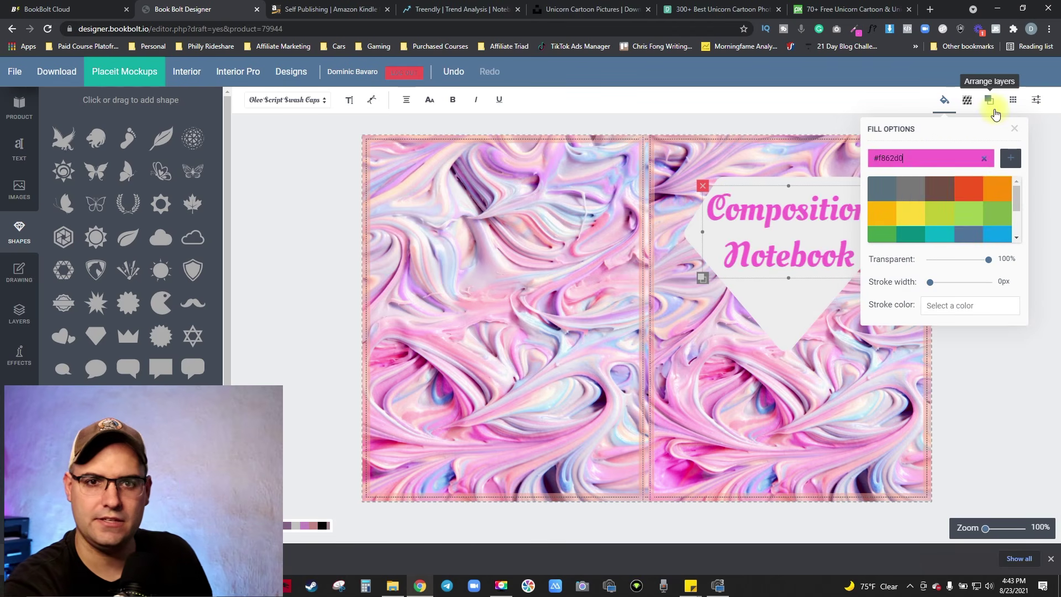
{"action": "left_click", "coordinate": [842, 344]}
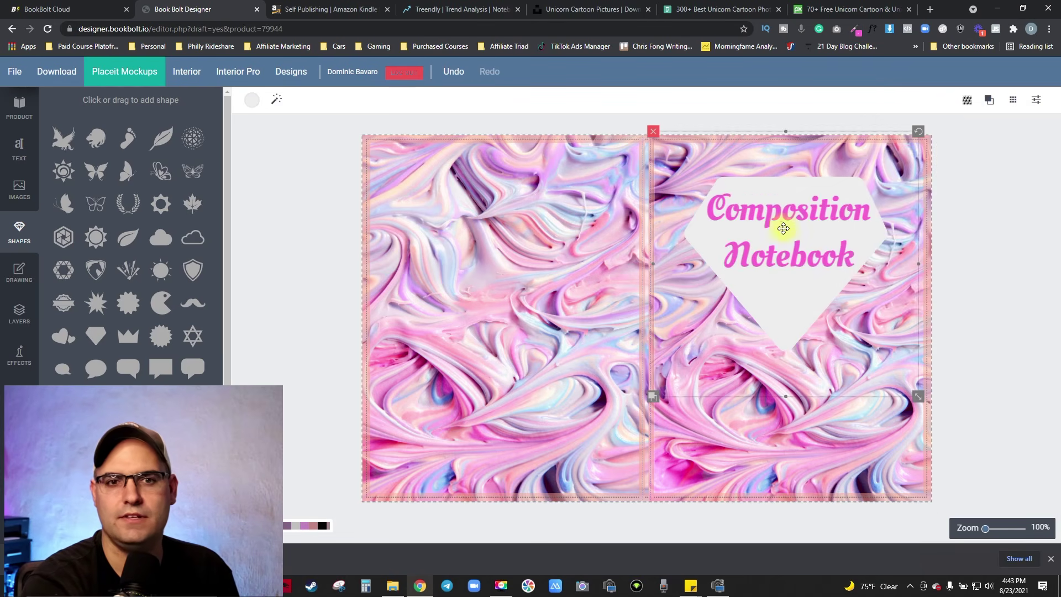
{"action": "scroll", "coordinate": [804, 304], "scroll_direction": "up", "scroll_amount": 2}
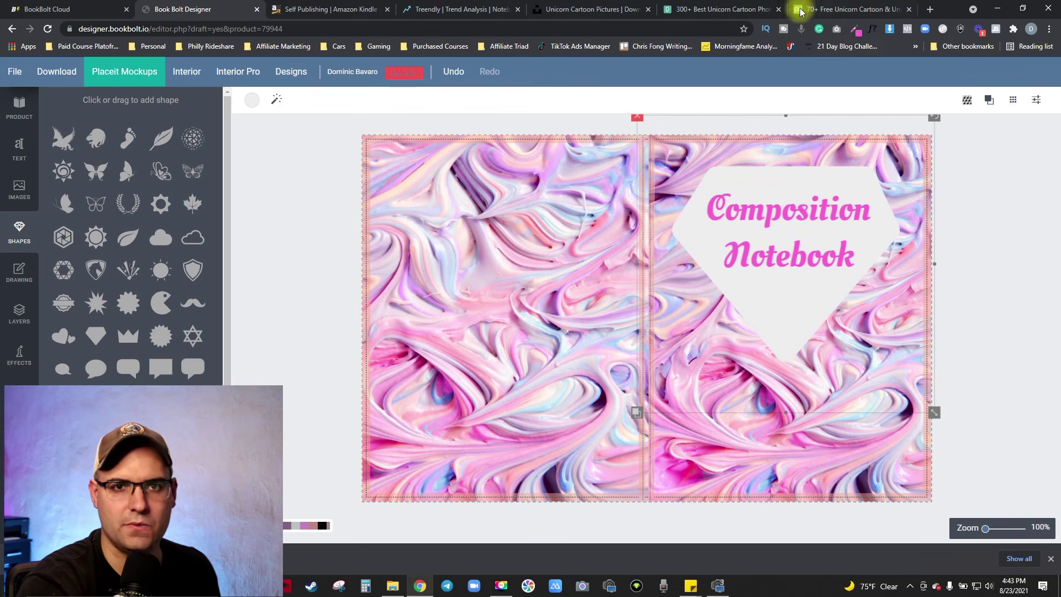
- Download the Unicorn Moon Pony illustration from Pixabay as a 1280×1280 PNG
{"action": "left_click", "coordinate": [829, 9]}
{"action": "scroll", "coordinate": [662, 378], "scroll_direction": "down", "scroll_amount": 4}
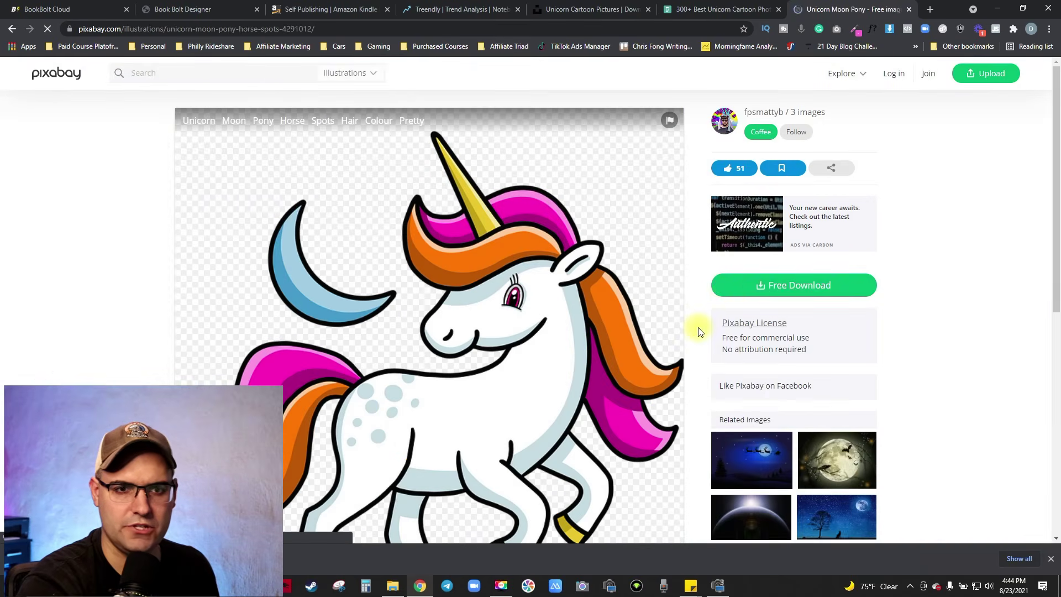
{"action": "left_click", "coordinate": [767, 285]}
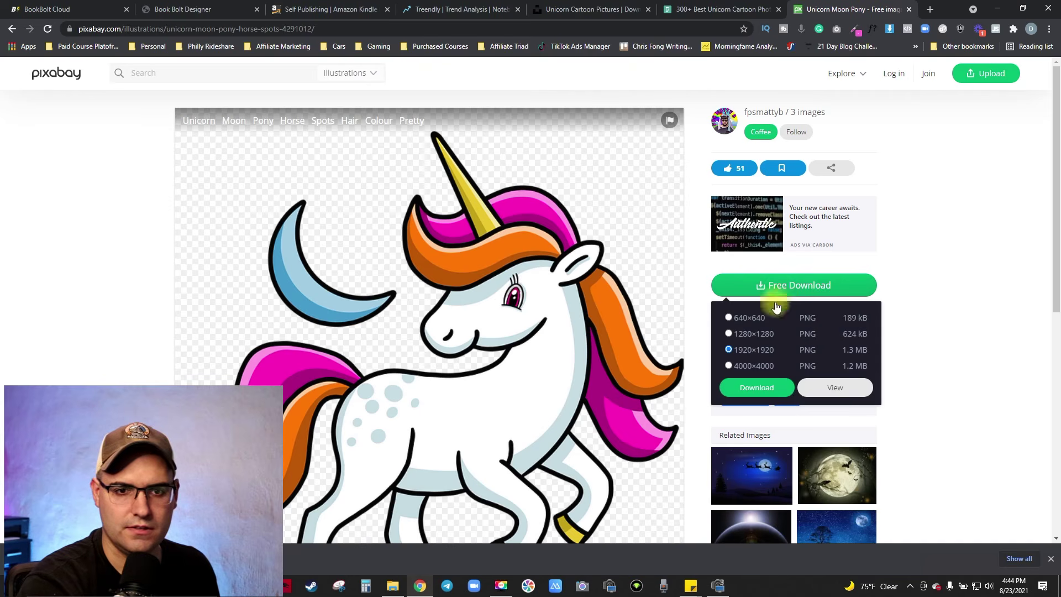
{"action": "left_click", "coordinate": [767, 388]}
- Back in Book Bolt Designer, upload unicorn-4291012_1280 and place it small inside the diamond below the title
{"action": "key", "text": "ctrl+2"}
{"action": "left_click", "coordinate": [19, 188]}
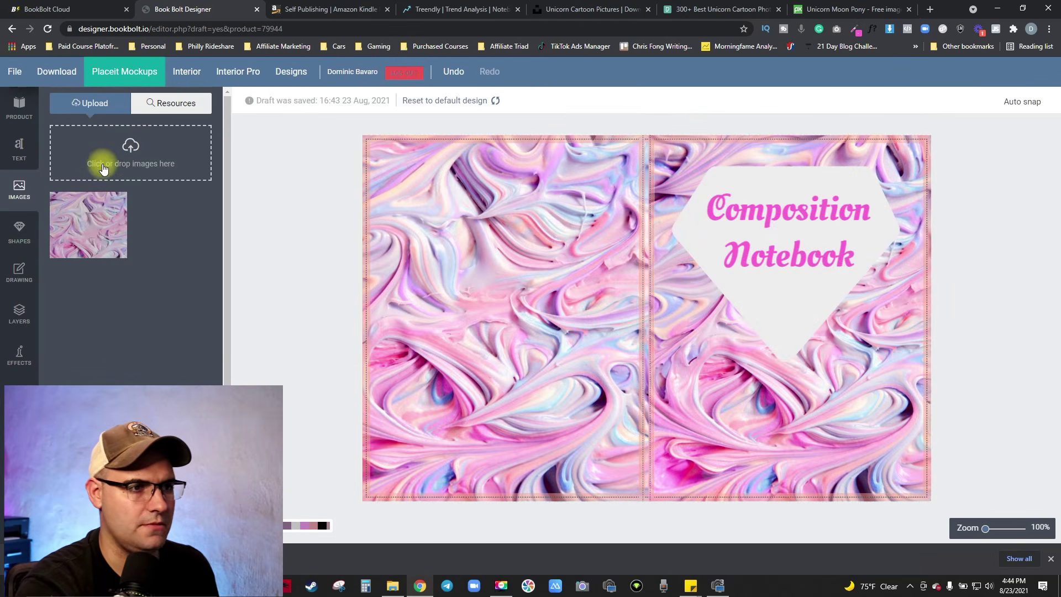
{"action": "left_click", "coordinate": [135, 148]}
{"action": "left_click", "coordinate": [186, 108]}
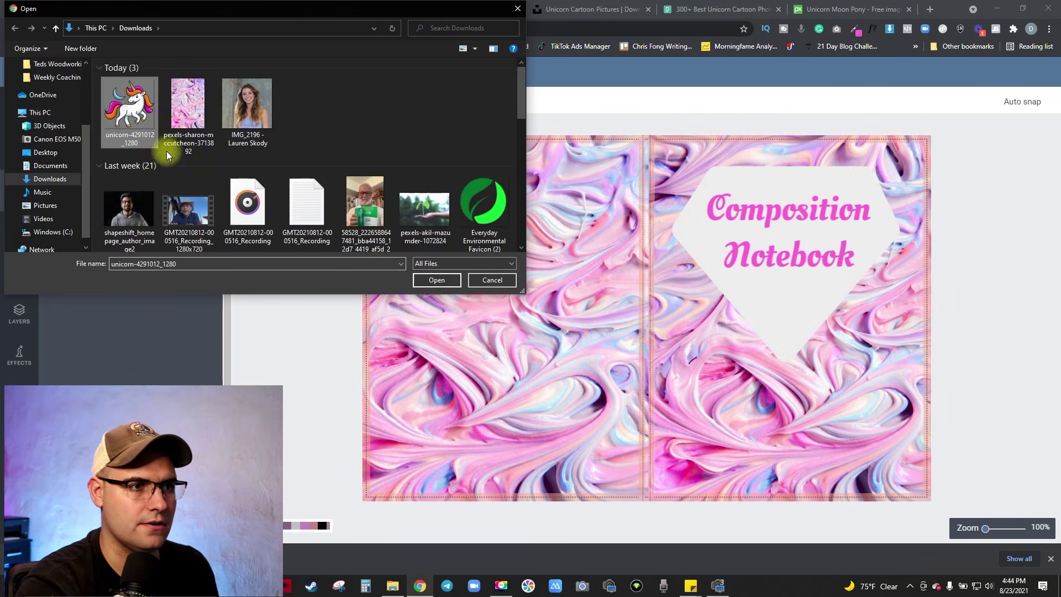
{"action": "left_click", "coordinate": [430, 282]}
{"action": "left_click", "coordinate": [112, 256]}
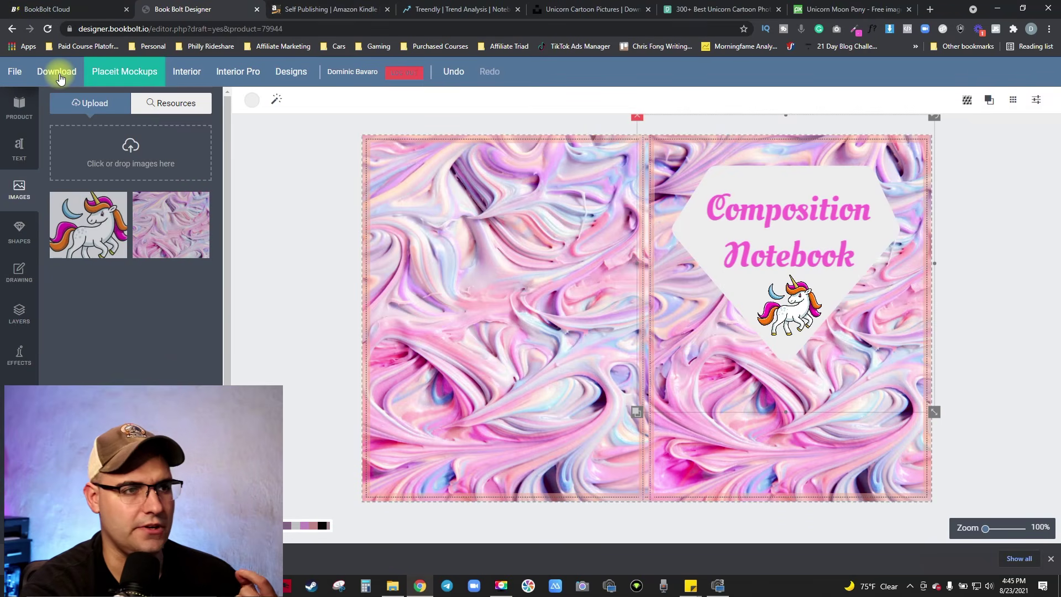
- Export the finished notebook cover and open the resulting PDF
{"action": "left_click", "coordinate": [57, 73]}
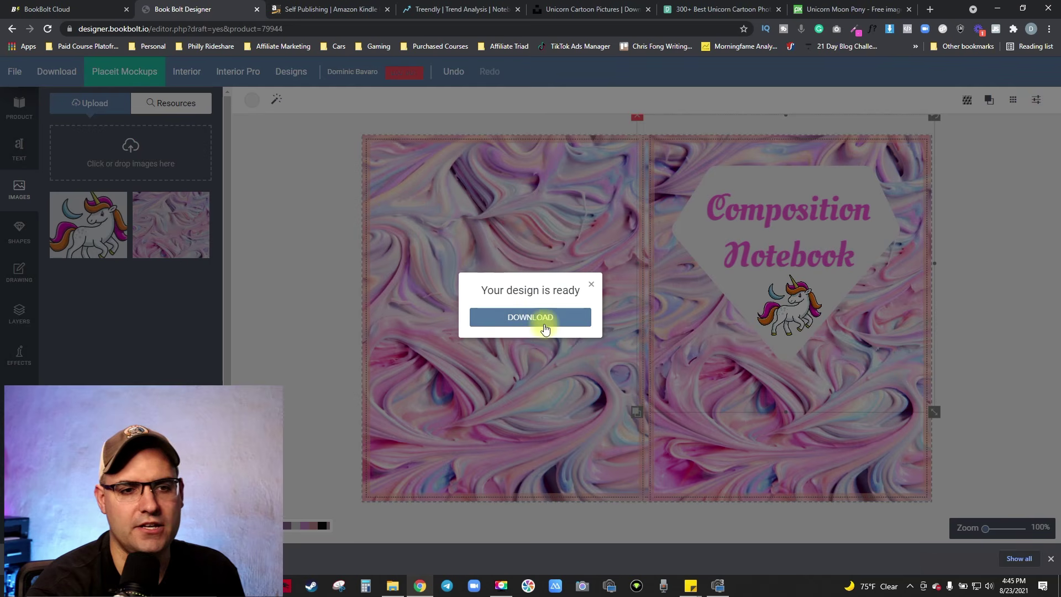
{"action": "left_click", "coordinate": [544, 321]}
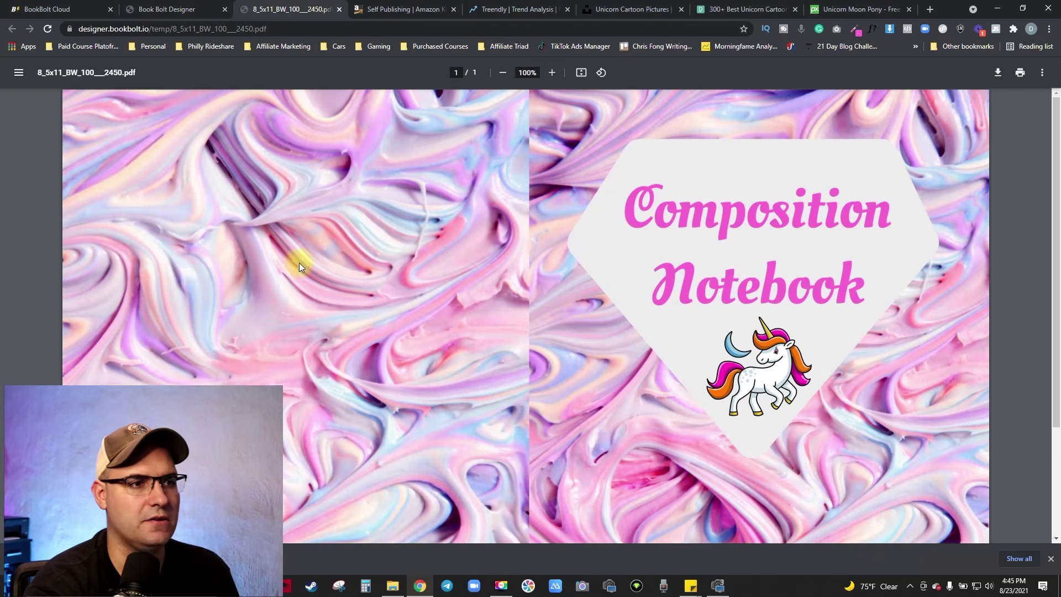
- Download the finished cover PDF to the Downloads folder, giving it a unicorn-themed file name
{"action": "left_click", "coordinate": [998, 72]}
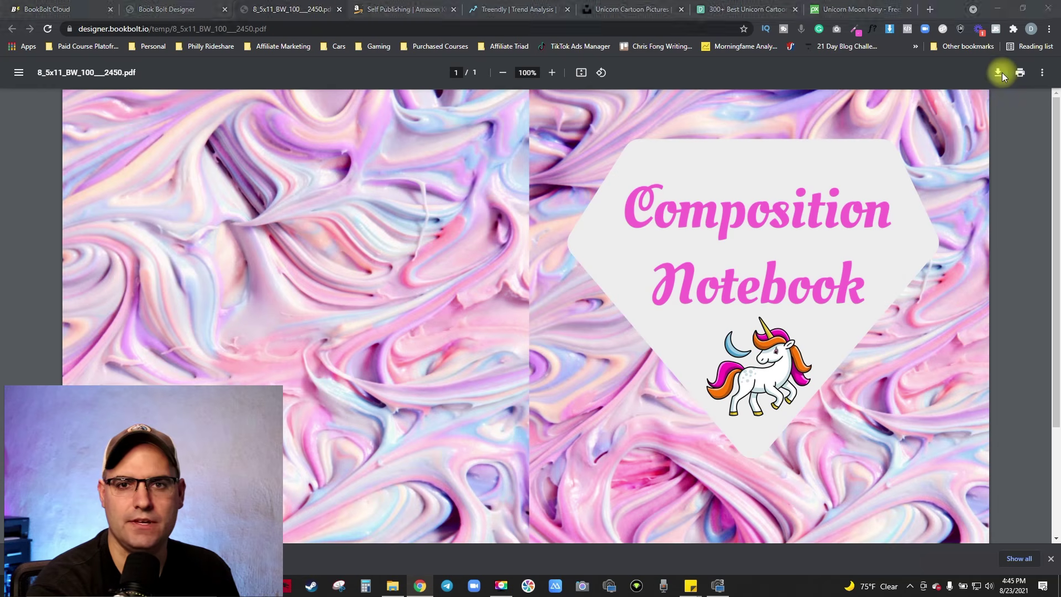
{"action": "type", "text": "Unicro"}
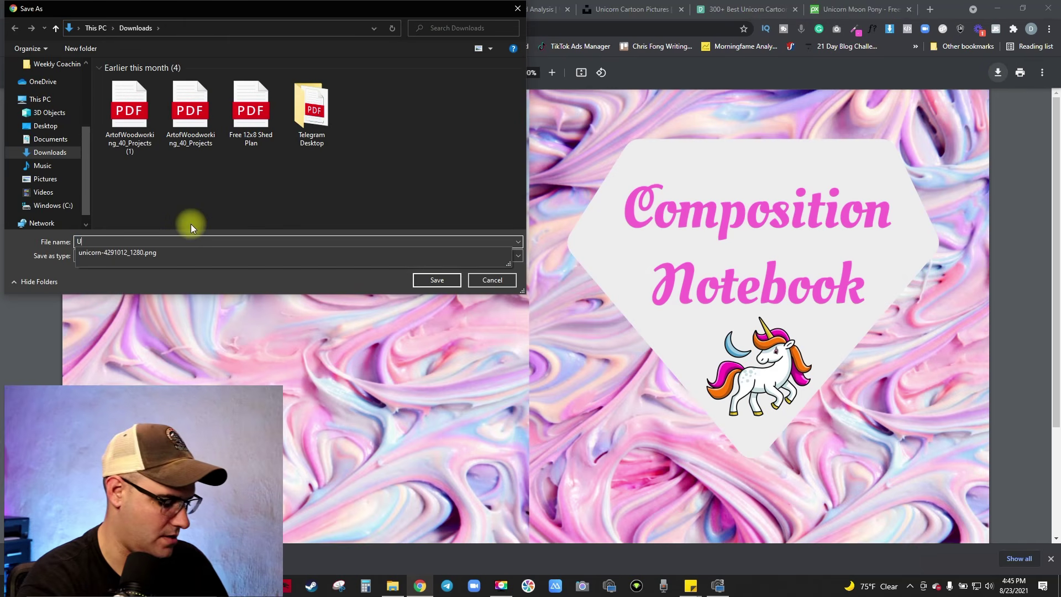
{"action": "key", "text": "BackSpace"}
{"action": "key", "text": "BackSpace"}
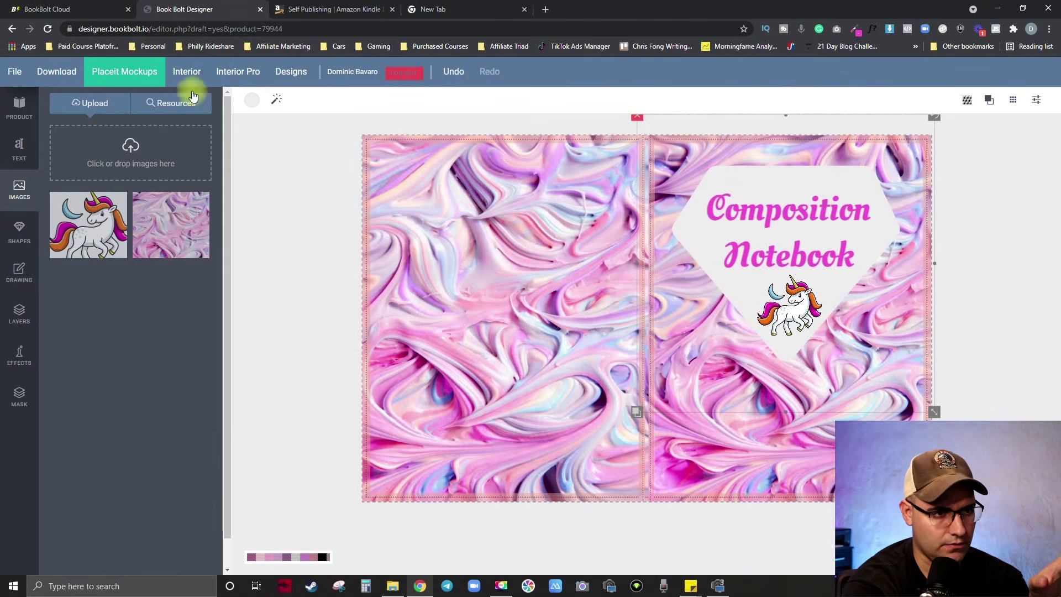
- Open Book Bolt's Interior Generator and look through the available interior page templates
{"action": "left_click", "coordinate": [184, 74]}
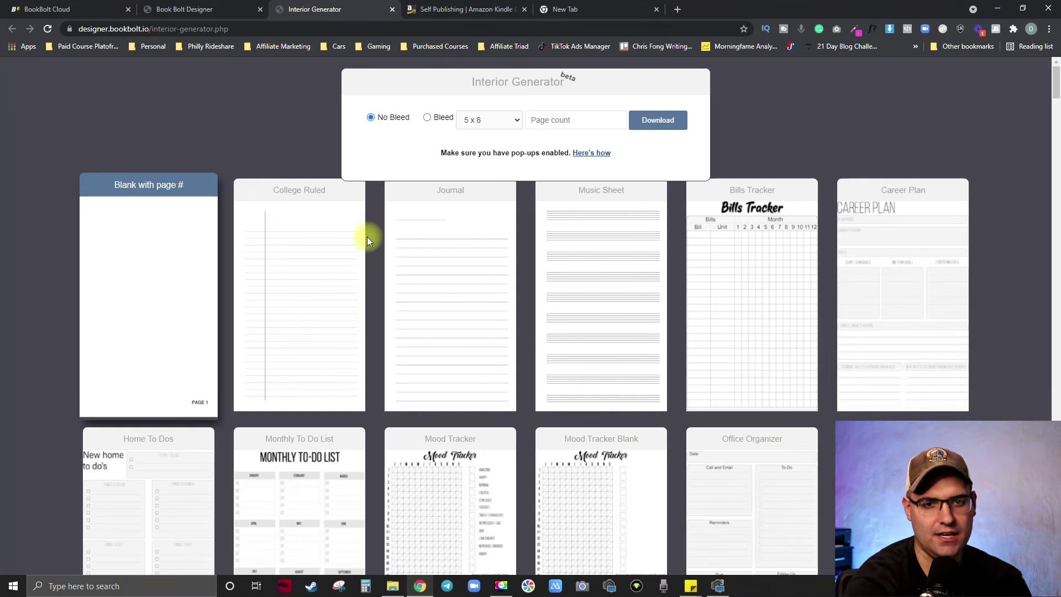
{"action": "scroll", "coordinate": [467, 288], "scroll_direction": "down", "scroll_amount": 15}
{"action": "scroll", "coordinate": [502, 358], "scroll_direction": "down", "scroll_amount": 5}
{"action": "scroll", "coordinate": [486, 369], "scroll_direction": "up", "scroll_amount": 2}
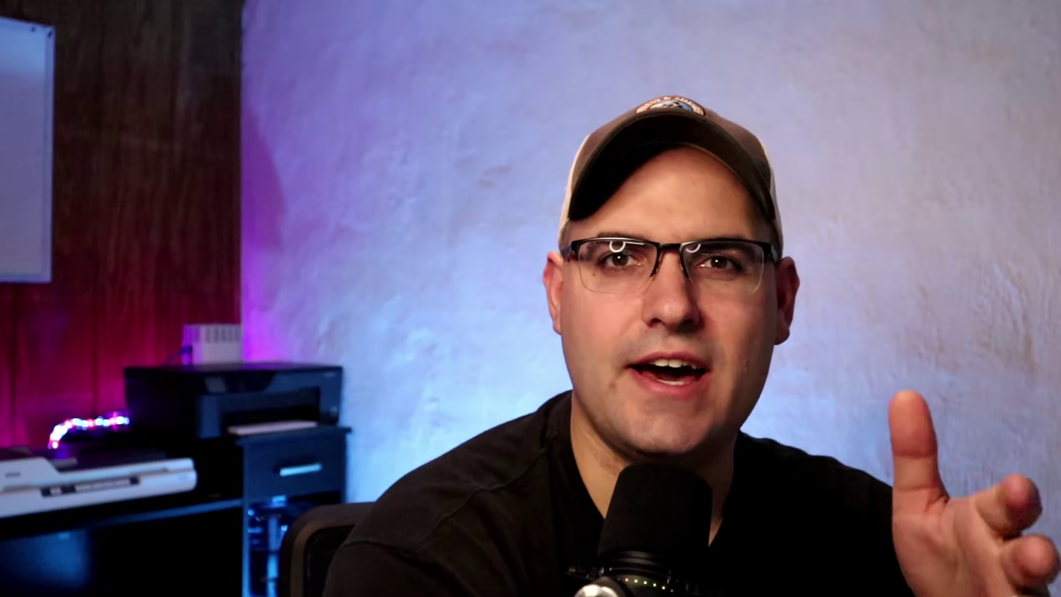
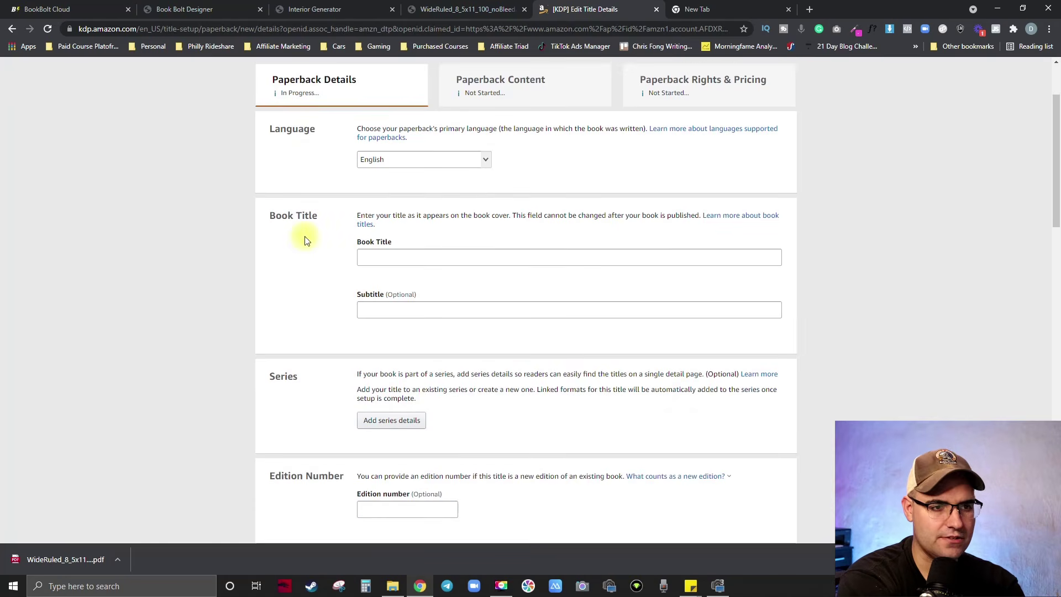
- In the KDP paperback details, enter the title "Wide Ruled Composition Notebook For School | Elementary School Notebook | Girls Notebook | Lined Paper Interior"
{"action": "left_click", "coordinate": [393, 250]}
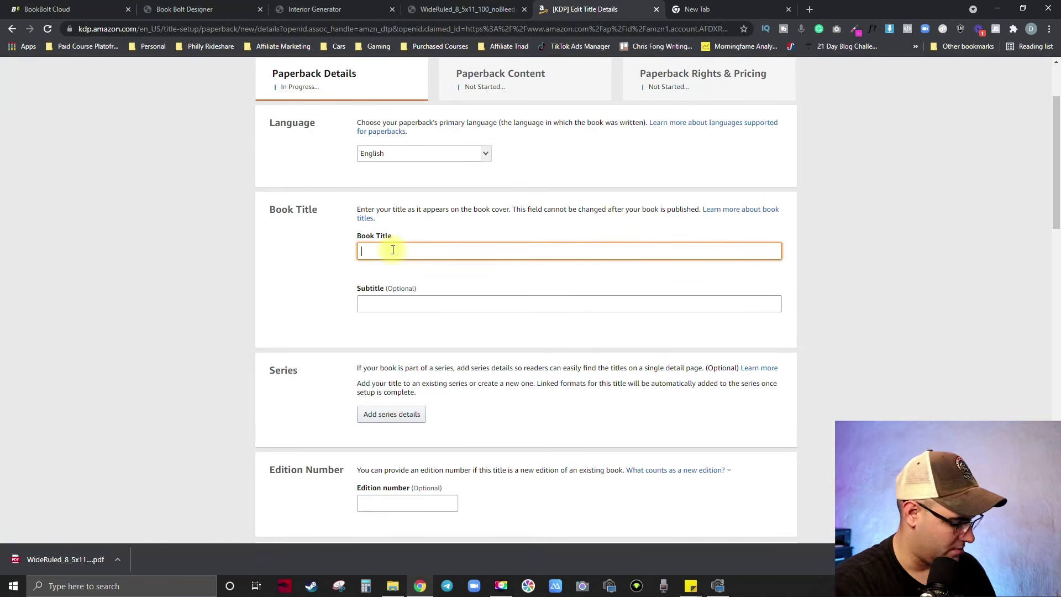
{"action": "type", "text": "Wide Ruled Composition Notebook For School | Elementary School Notebook | Girls Notebook | Lined Paper Interior"}
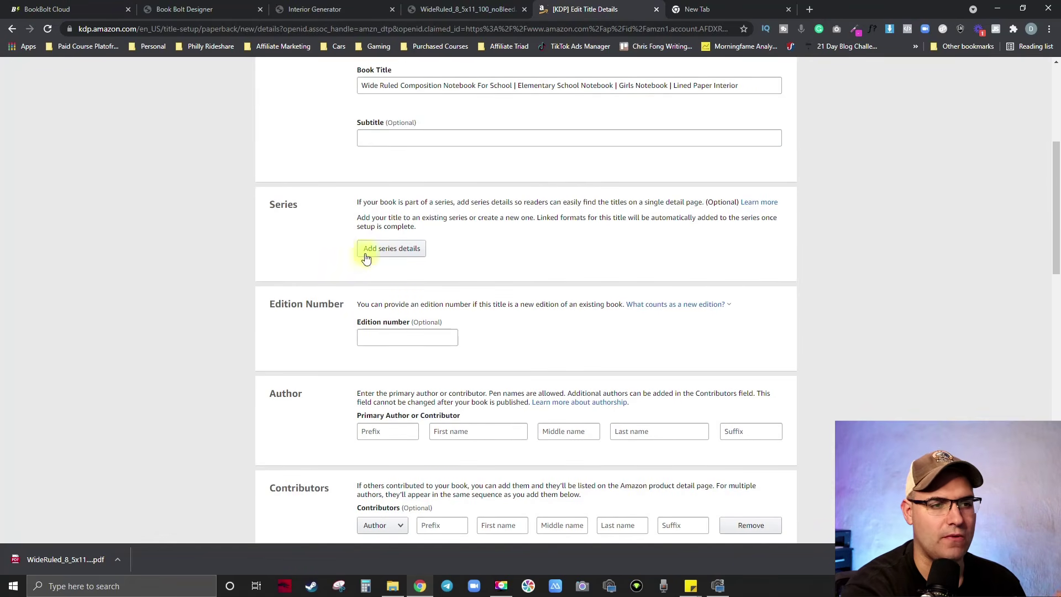
- Enter the primary author as Wacky Notebooks and the book description as "Test for Youtube"
{"action": "scroll", "coordinate": [375, 259], "scroll_direction": "down", "scroll_amount": 2}
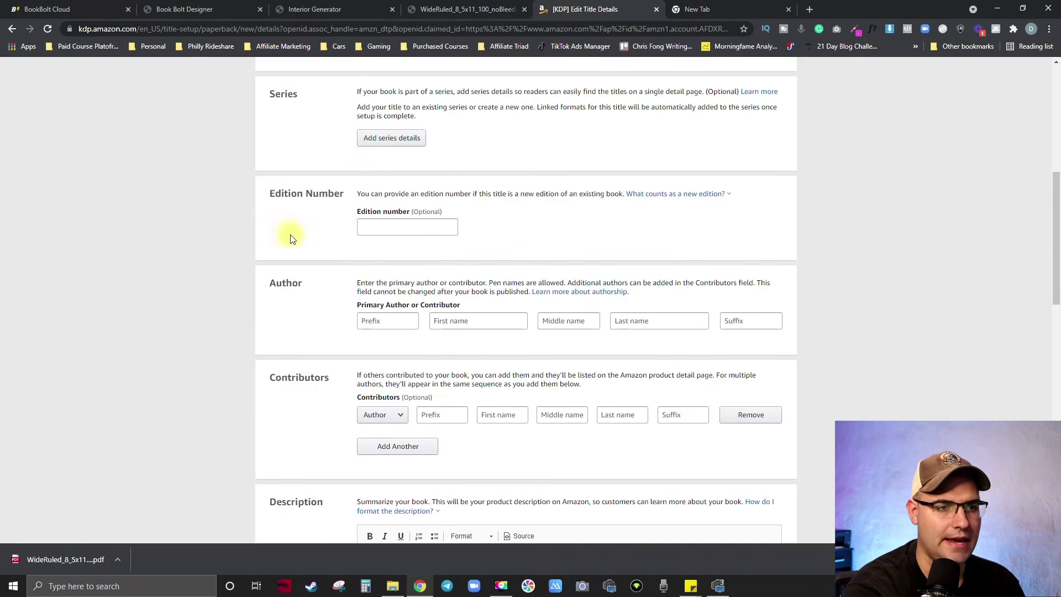
{"action": "scroll", "coordinate": [431, 307], "scroll_direction": "down", "scroll_amount": 1}
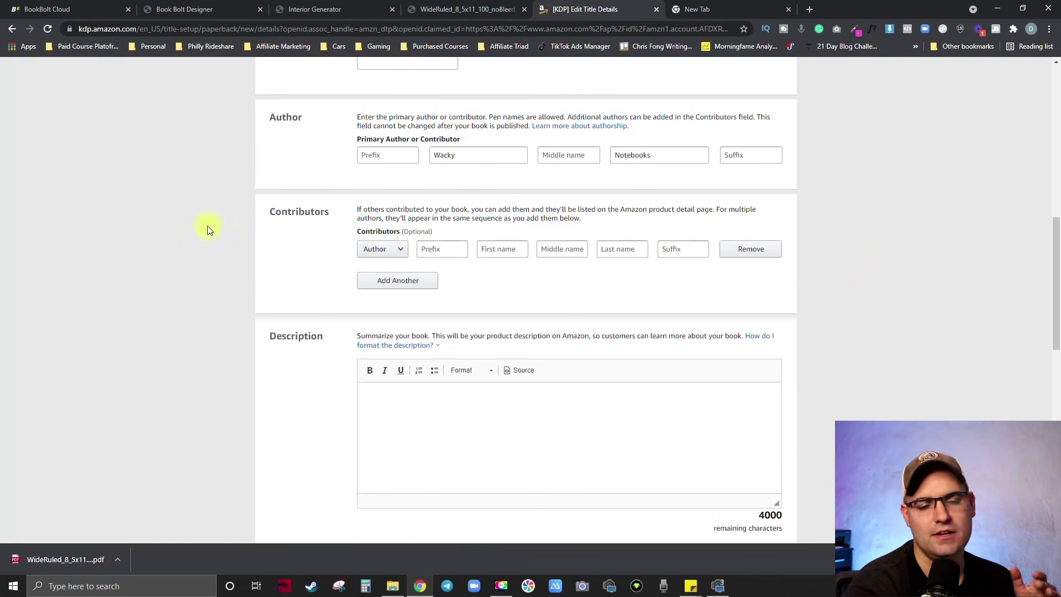
{"action": "scroll", "coordinate": [301, 230], "scroll_direction": "down", "scroll_amount": 3}
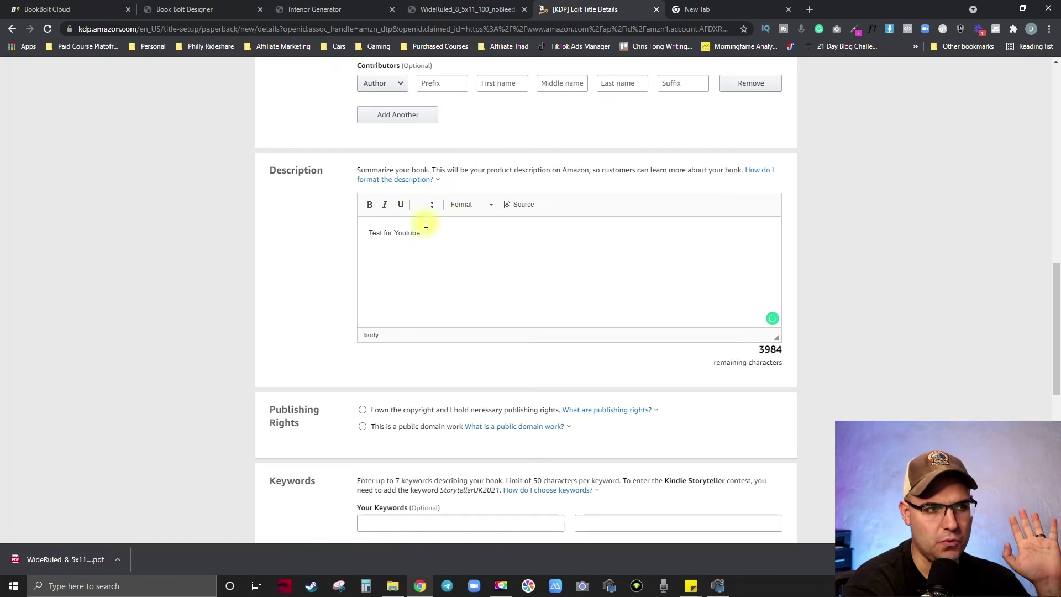
- In Book Bolt Cloud, browse the bestselling notebooks and read the unicorn primary composition notebook's description on Amazon
{"action": "left_click", "coordinate": [25, 9]}
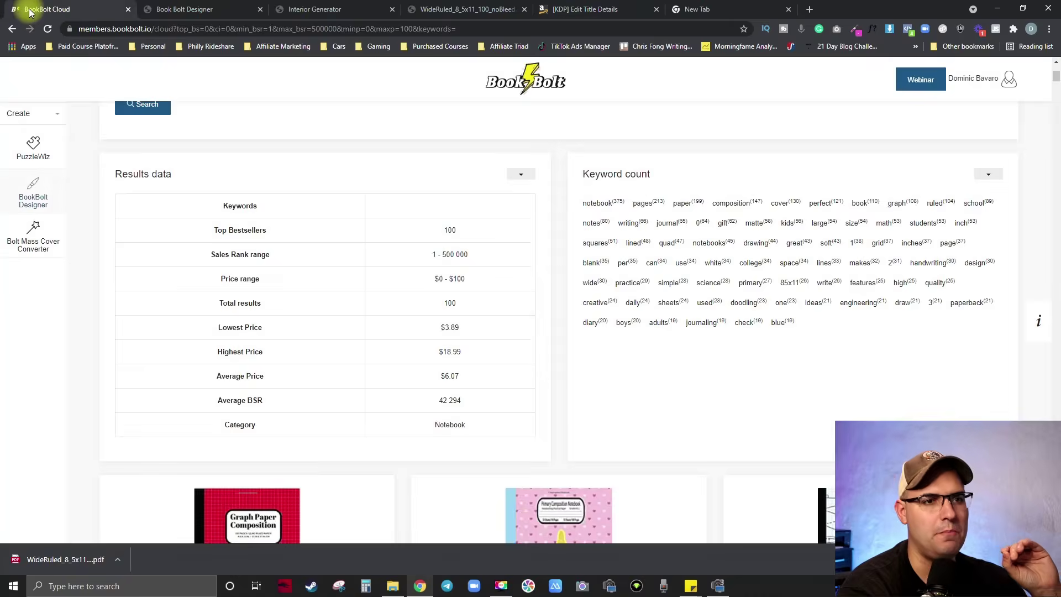
{"action": "scroll", "coordinate": [549, 220], "scroll_direction": "down", "scroll_amount": 9}
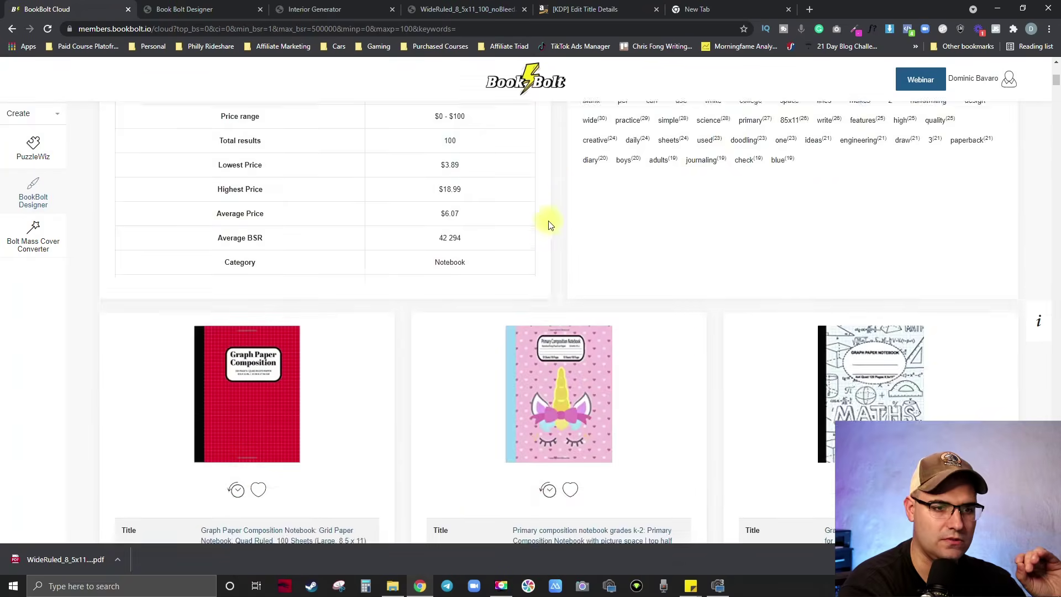
{"action": "scroll", "coordinate": [640, 285], "scroll_direction": "down", "scroll_amount": 1}
{"action": "scroll", "coordinate": [543, 246], "scroll_direction": "up", "scroll_amount": 4}
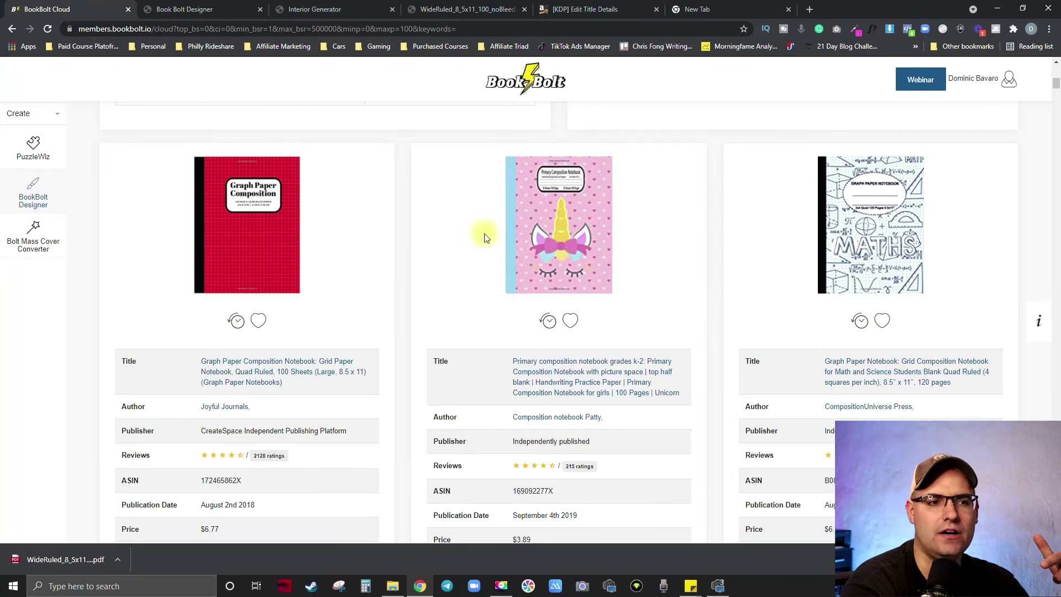
{"action": "scroll", "coordinate": [568, 298], "scroll_direction": "down", "scroll_amount": 1}
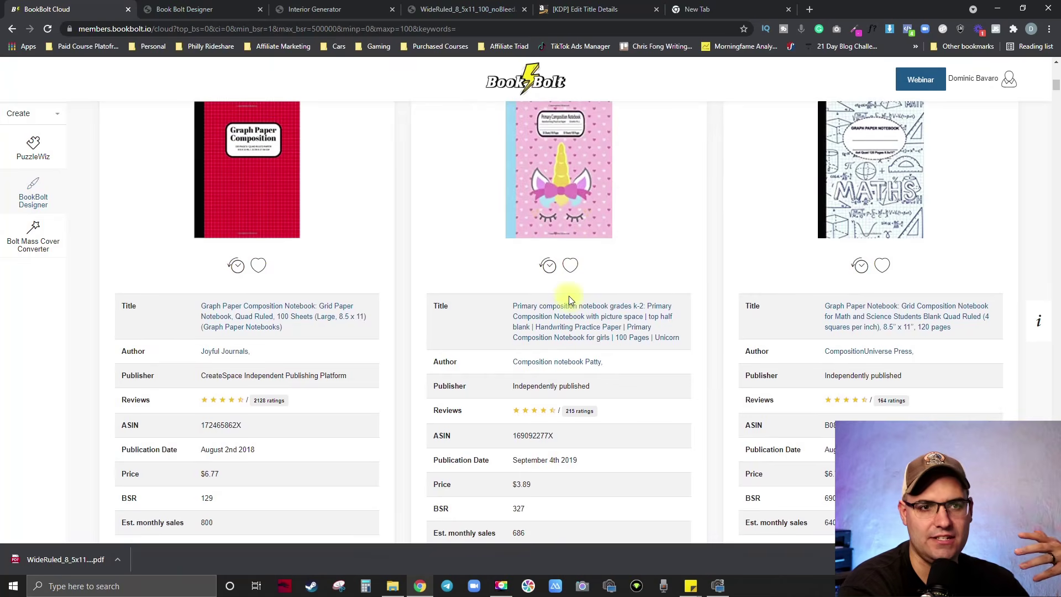
{"action": "scroll", "coordinate": [568, 295], "scroll_direction": "up", "scroll_amount": 1}
{"action": "left_click", "coordinate": [576, 373]}
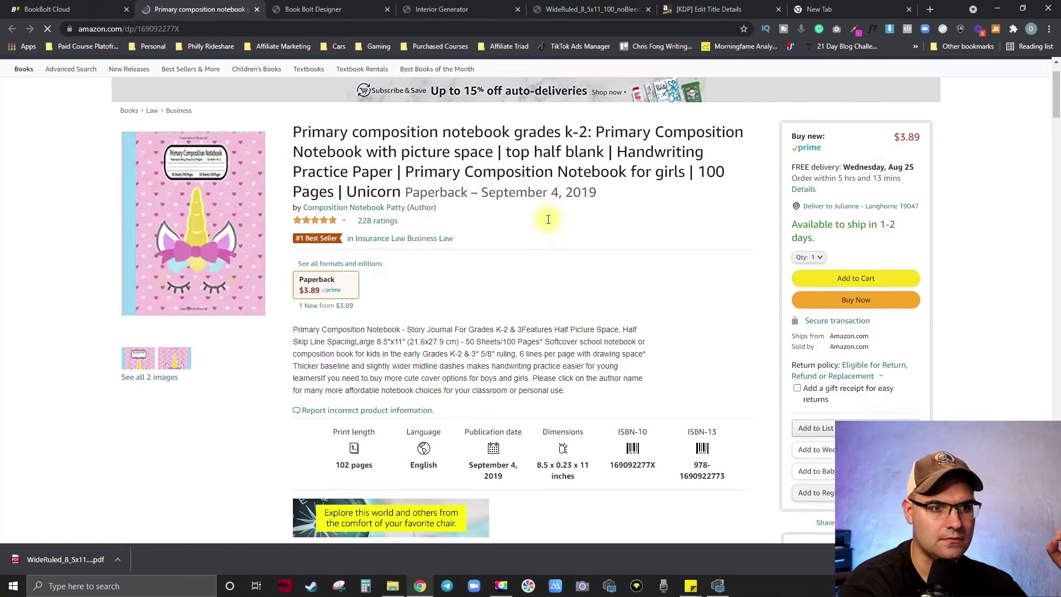
{"action": "scroll", "coordinate": [548, 220], "scroll_direction": "down", "scroll_amount": 1}
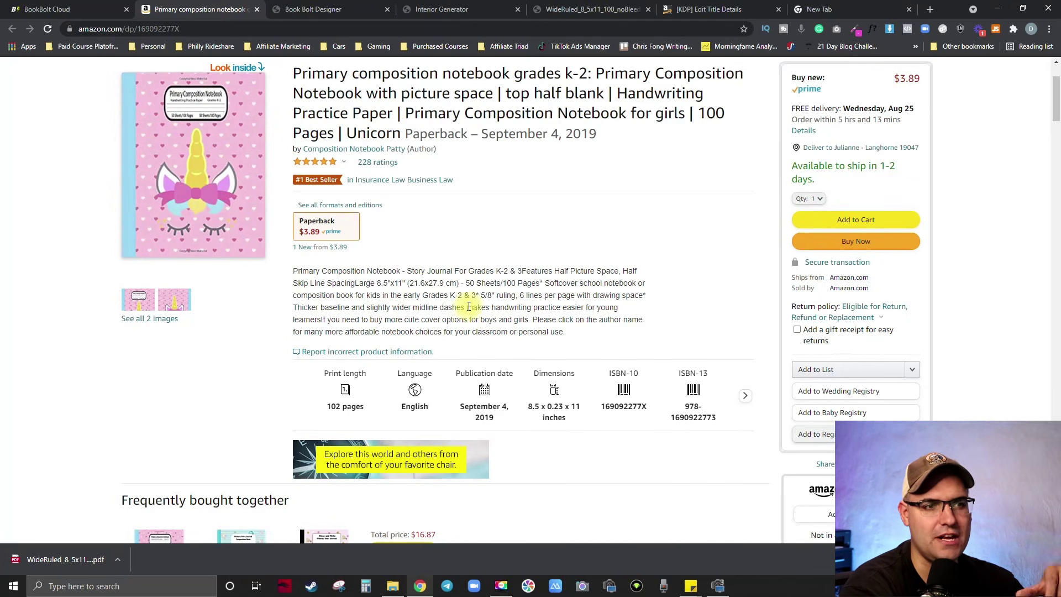
- Browse more Book Bolt Cloud bestsellers, open the black cover notebook's Amazon page, and return to the unicorn notebook's listing
{"action": "left_click", "coordinate": [62, 11]}
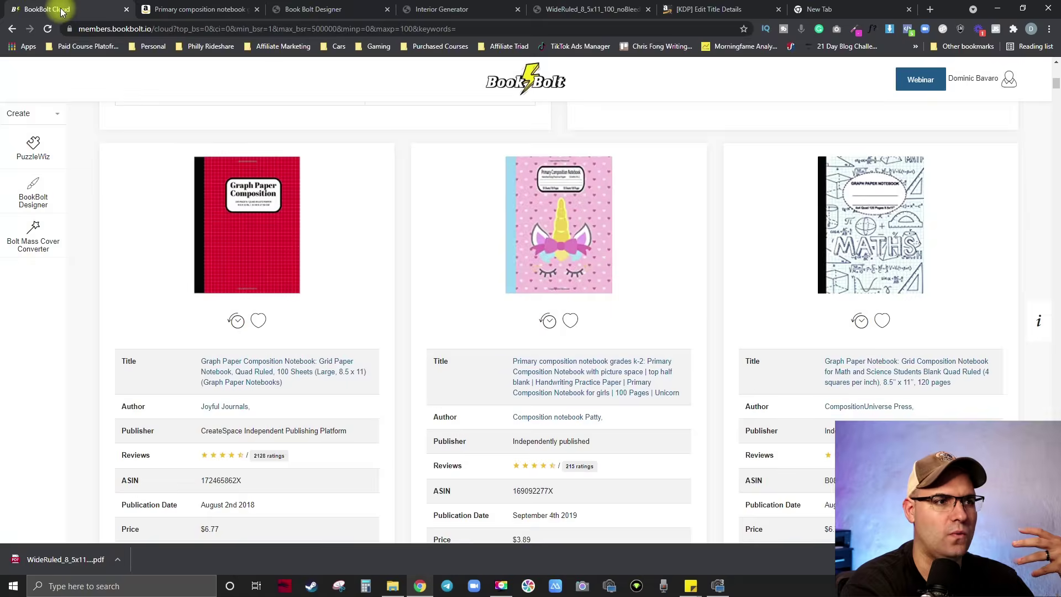
{"action": "scroll", "coordinate": [506, 280], "scroll_direction": "down", "scroll_amount": 10}
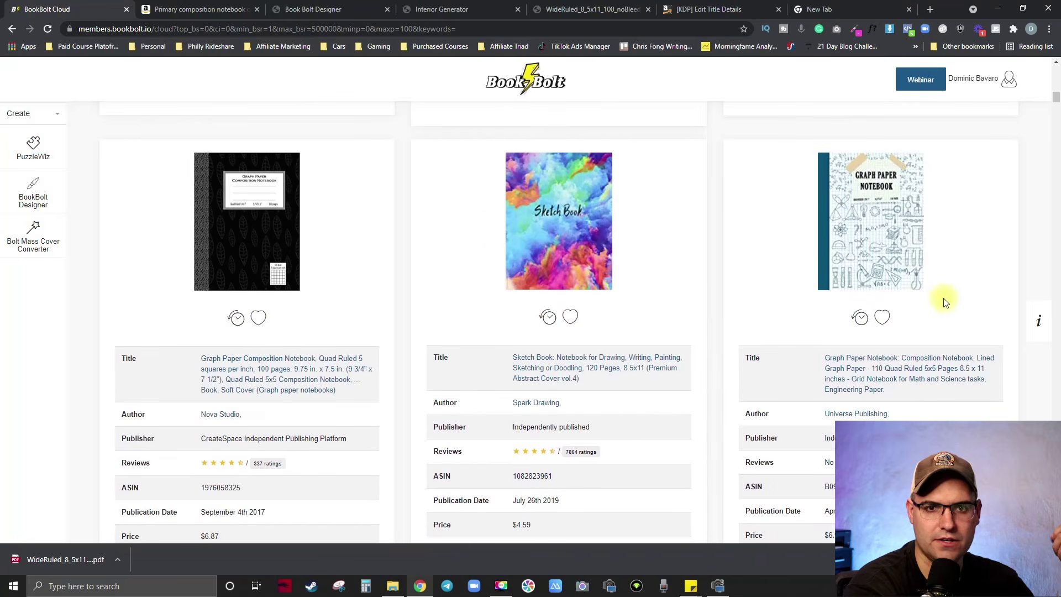
{"action": "scroll", "coordinate": [943, 302], "scroll_direction": "down", "scroll_amount": 18}
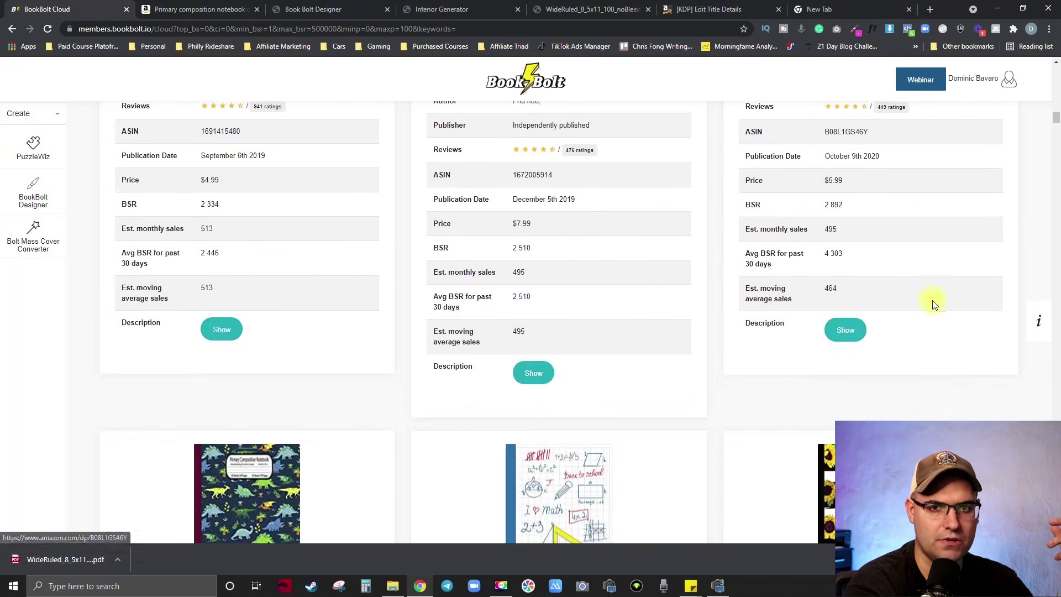
{"action": "scroll", "coordinate": [933, 305], "scroll_direction": "up", "scroll_amount": 5}
{"action": "left_click", "coordinate": [863, 250]}
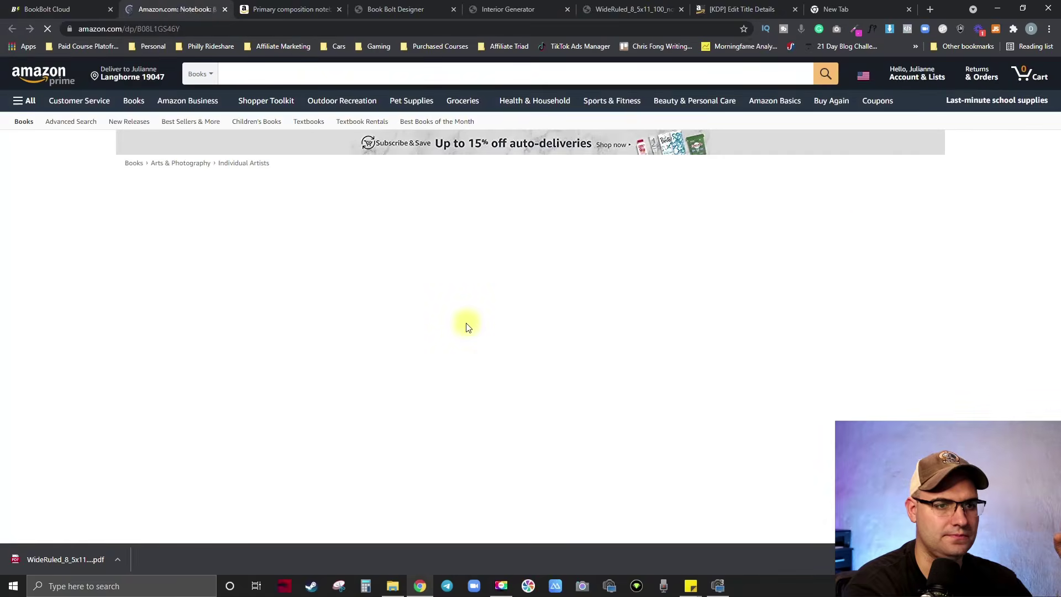
{"action": "left_click", "coordinate": [266, 10]}
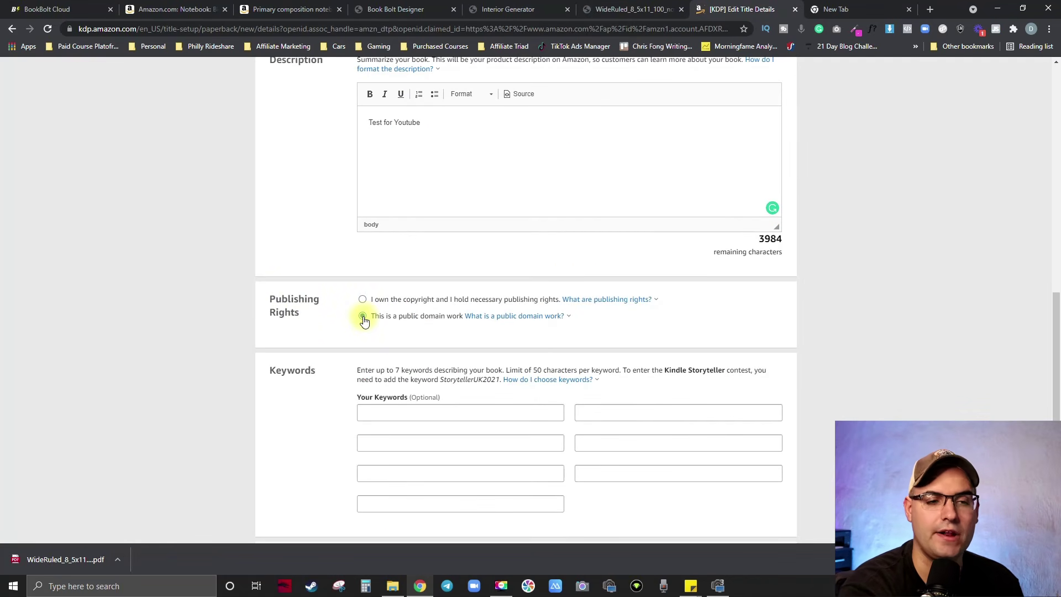
- Back in the KDP details, mark the book as a public domain work and go to the first keyword field
{"action": "scroll", "coordinate": [355, 321], "scroll_direction": "down", "scroll_amount": 3}
{"action": "left_click", "coordinate": [389, 248]}
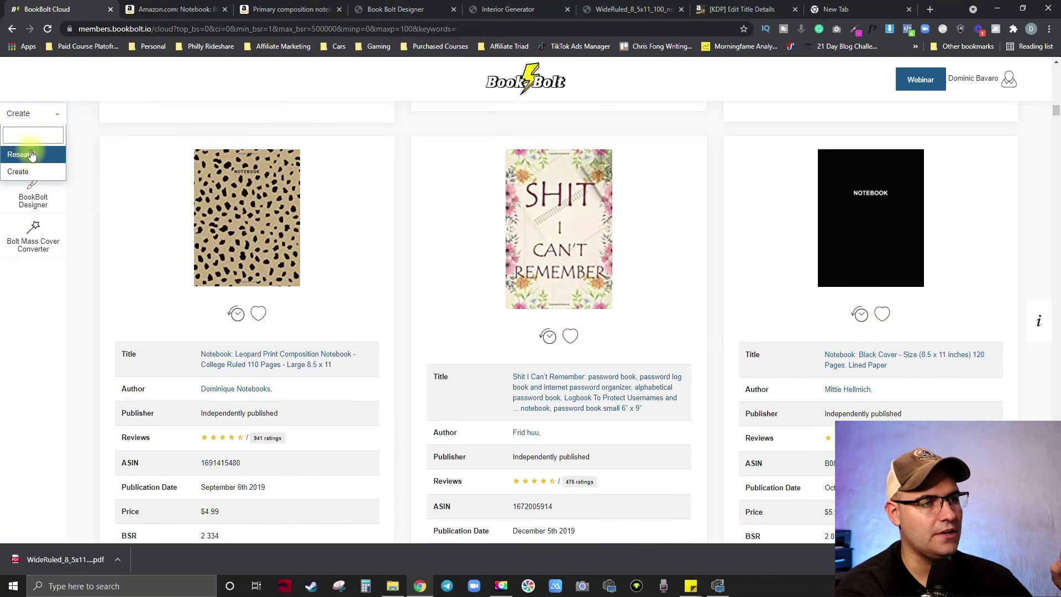
- In Book Bolt's Research section, open the keyword finder and search for "composition notebook"
{"action": "left_click", "coordinate": [33, 151]}
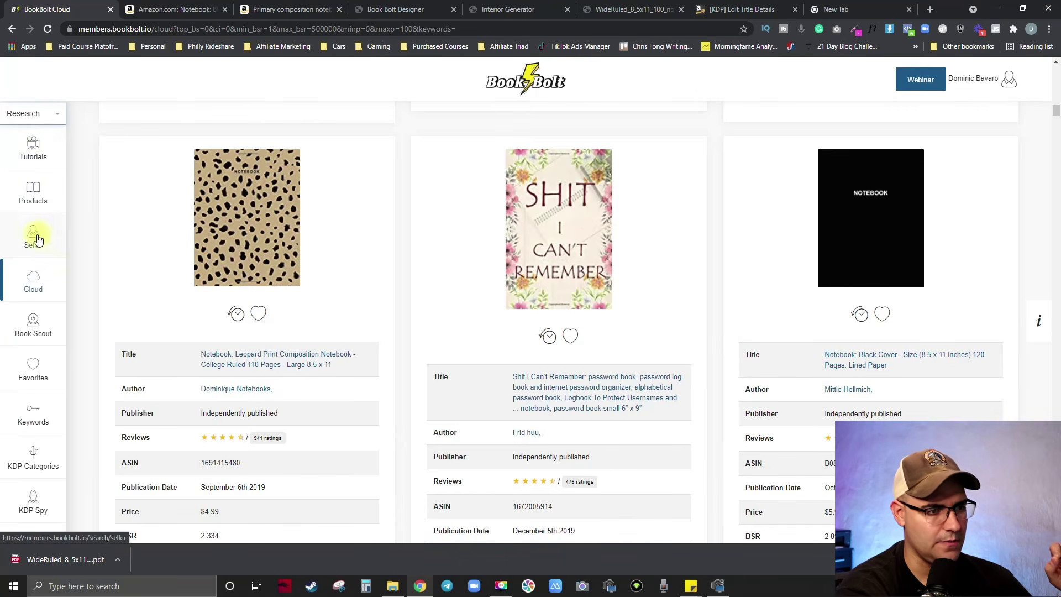
{"action": "scroll", "coordinate": [35, 237], "scroll_direction": "down", "scroll_amount": 1}
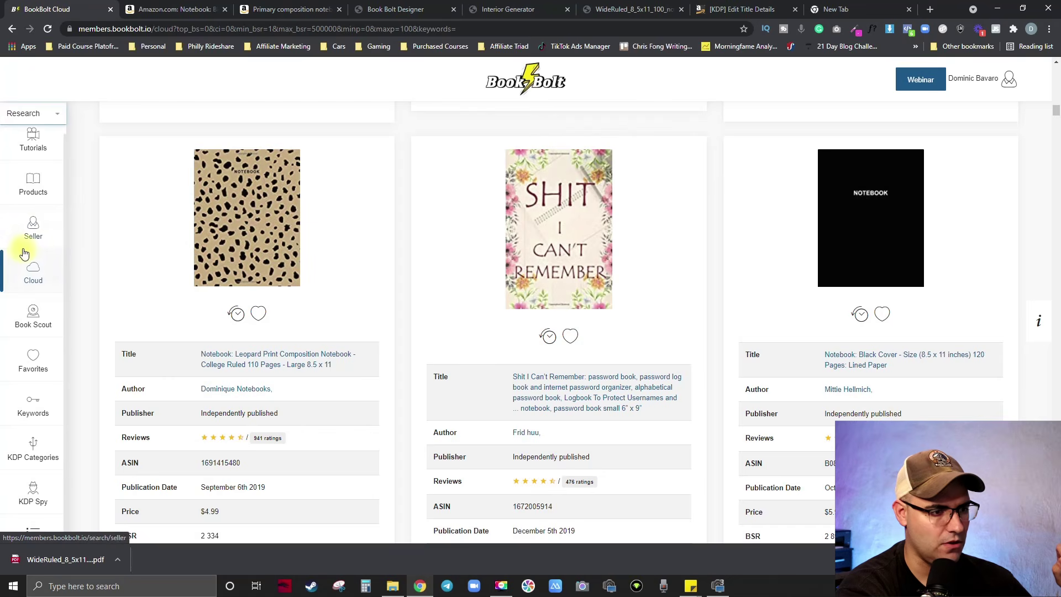
{"action": "left_click", "coordinate": [33, 407]}
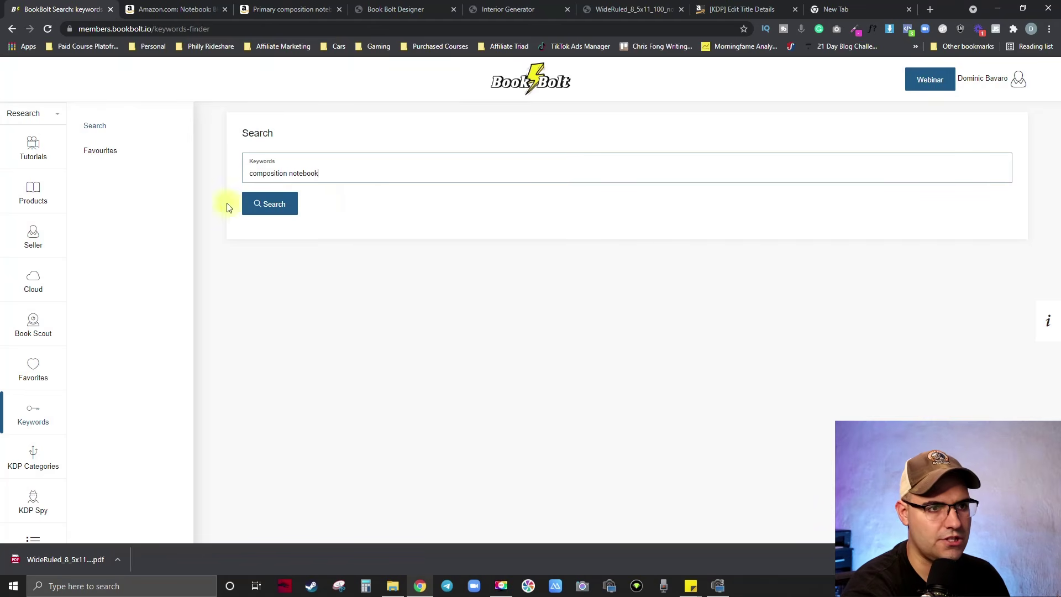
{"action": "left_click", "coordinate": [273, 206]}
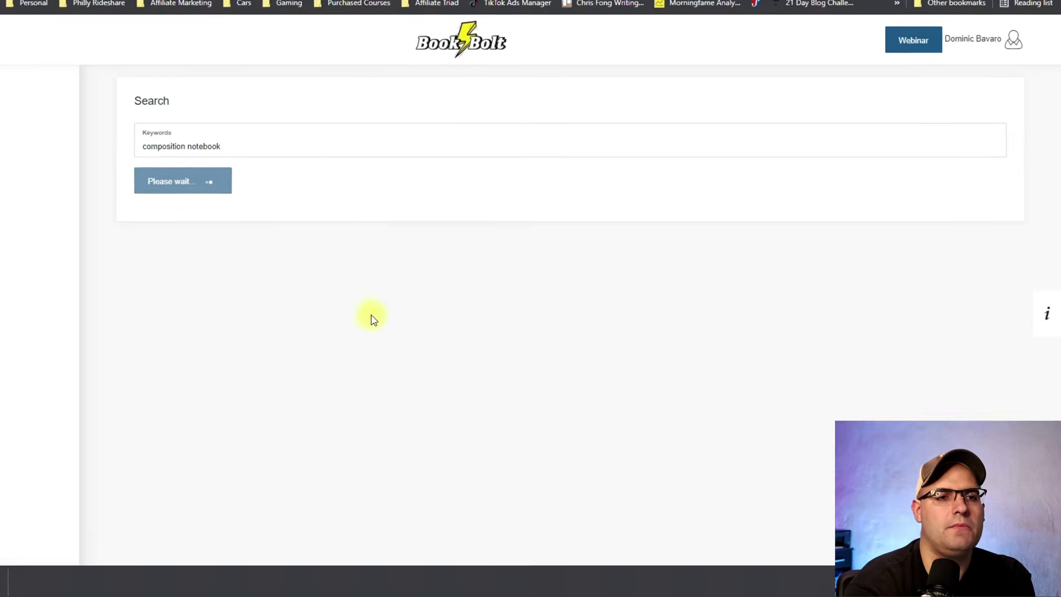
- Compare the search volumes and competition of the suggested keywords and copy the phrase "composition notebooks"
{"action": "scroll", "coordinate": [76, 303], "scroll_direction": "down", "scroll_amount": 3}
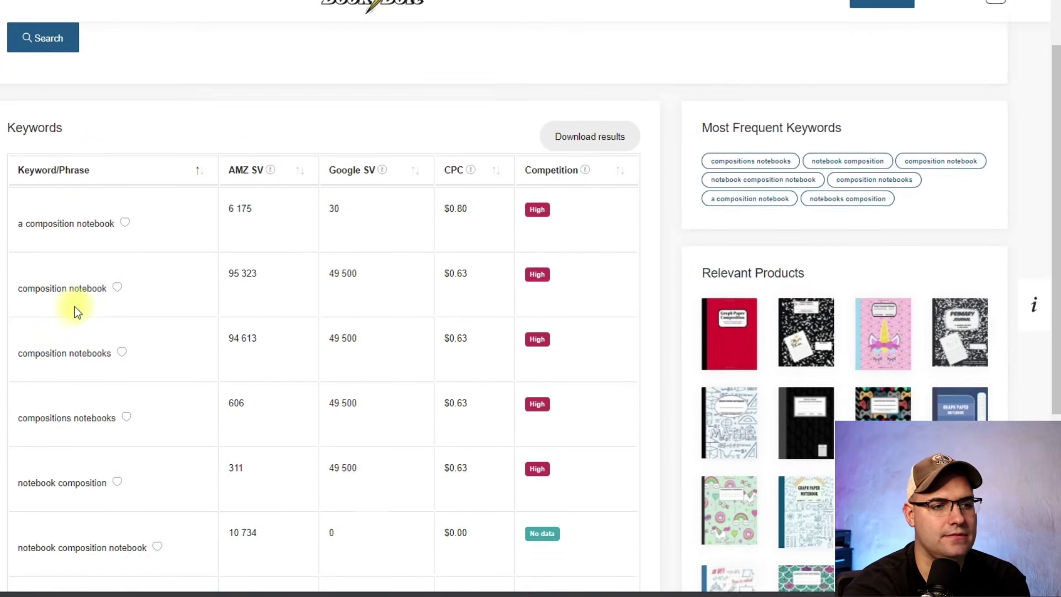
{"action": "scroll", "coordinate": [63, 216], "scroll_direction": "down", "scroll_amount": 3}
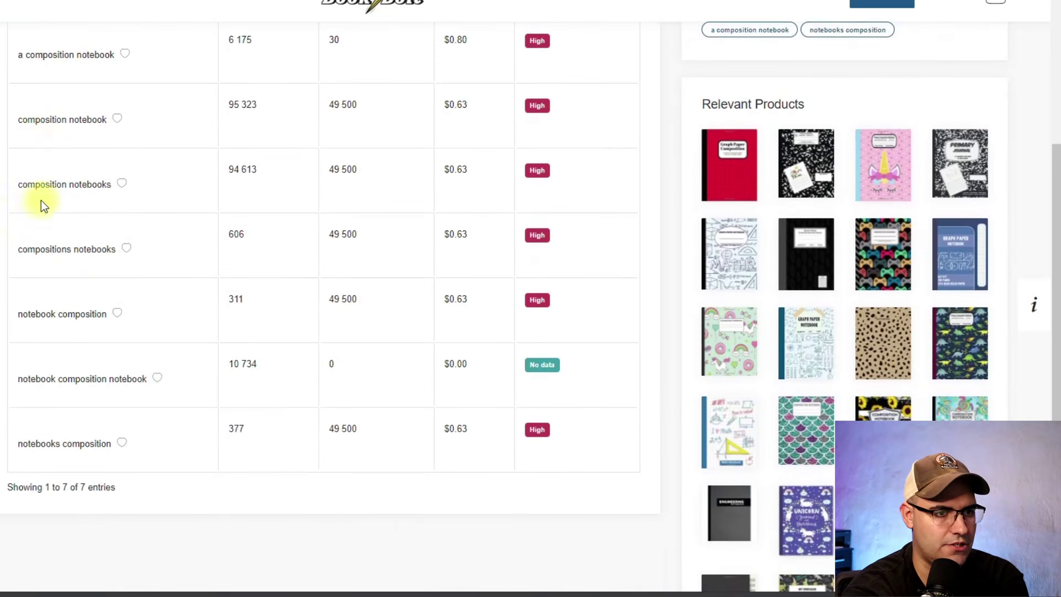
{"action": "scroll", "coordinate": [82, 311], "scroll_direction": "down", "scroll_amount": 1}
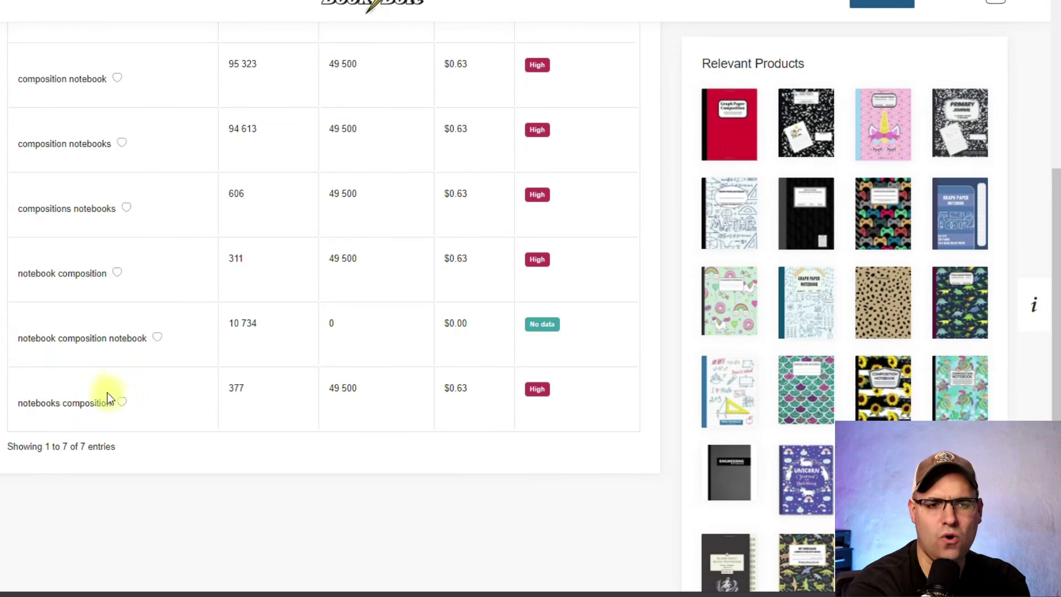
{"action": "scroll", "coordinate": [124, 404], "scroll_direction": "up", "scroll_amount": 3}
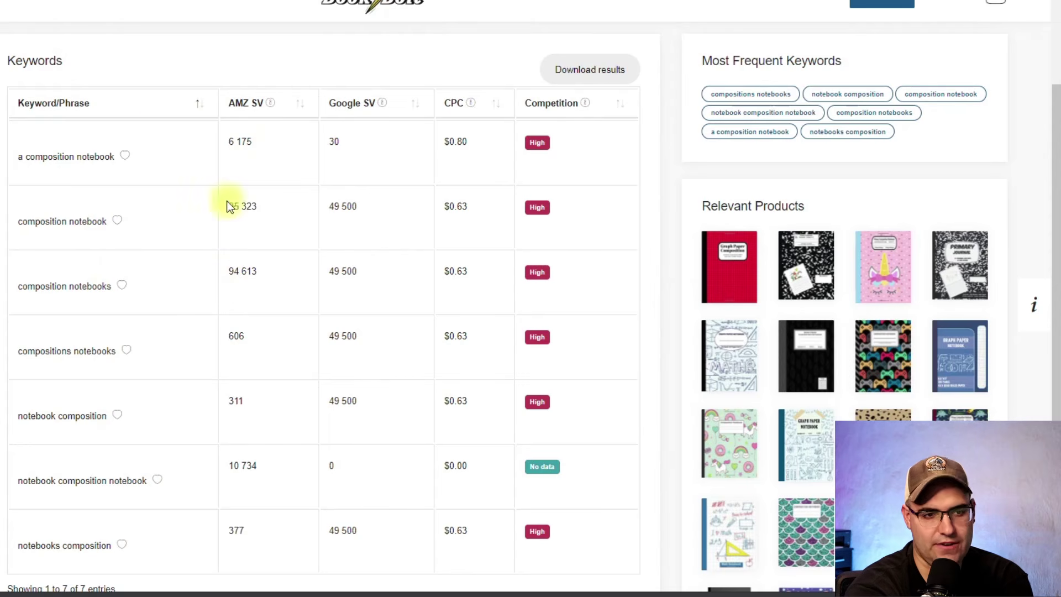
{"action": "triple_click", "coordinate": [71, 288]}
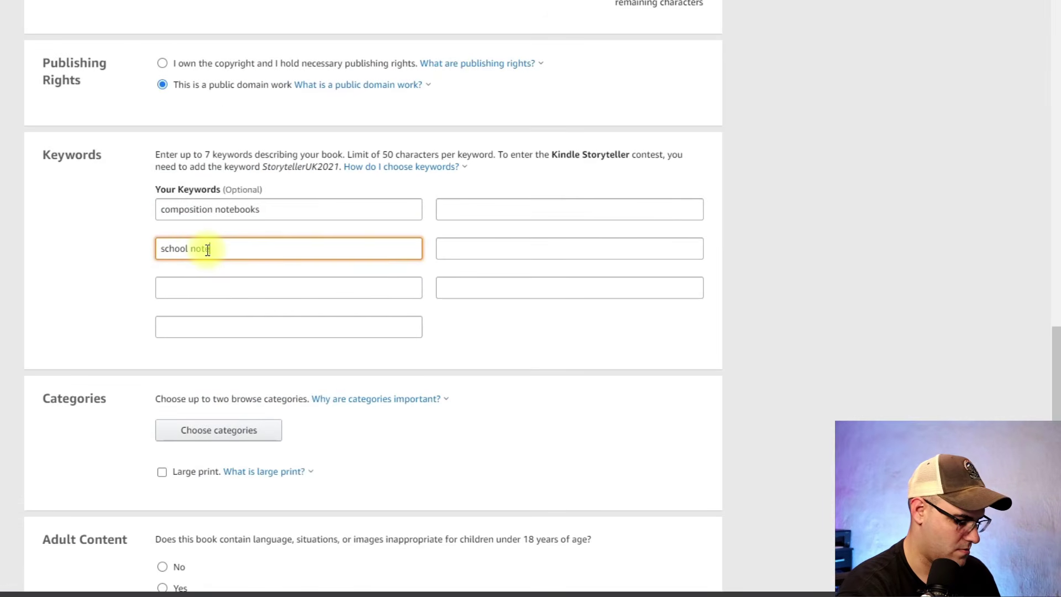
- Enter "composition notebooks", "school notebook" and "wide ruled notebook" as the first three keywords in the KDP form
{"action": "key", "text": "Tab"}
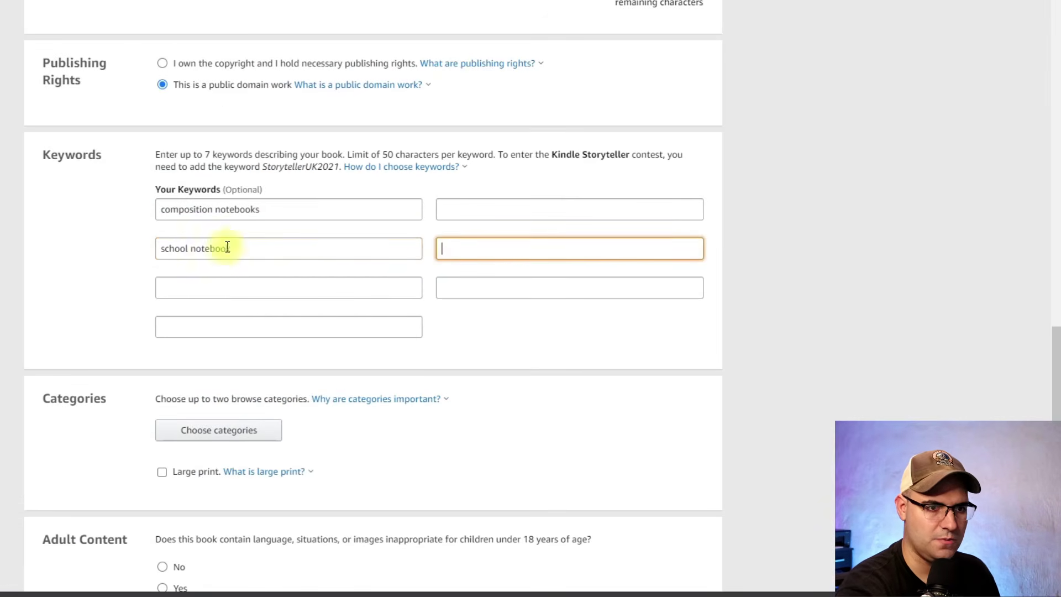
{"action": "left_click", "coordinate": [362, 284]}
{"action": "type", "text": "wide ruled notebook"}
- Copy "wide ruled notebook" into the four remaining empty keyword fields
{"action": "left_click_drag", "start_coordinate": [165, 284], "coordinate": [249, 288]}
{"action": "key", "text": "ctrl+c"}
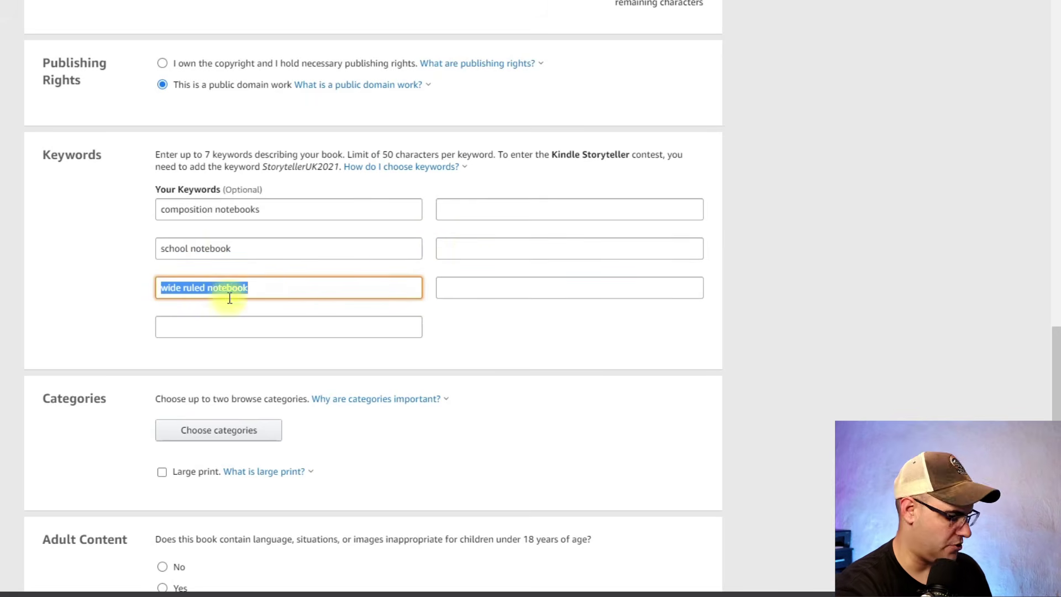
{"action": "left_click", "coordinate": [272, 327]}
{"action": "key", "text": "ctrl+v"}
{"action": "left_click", "coordinate": [564, 201]}
{"action": "key", "text": "ctrl+v"}
{"action": "left_click", "coordinate": [516, 243]}
{"action": "key", "text": "ctrl+v"}
{"action": "left_click", "coordinate": [516, 282]}
{"action": "key", "text": "ctrl+v"}
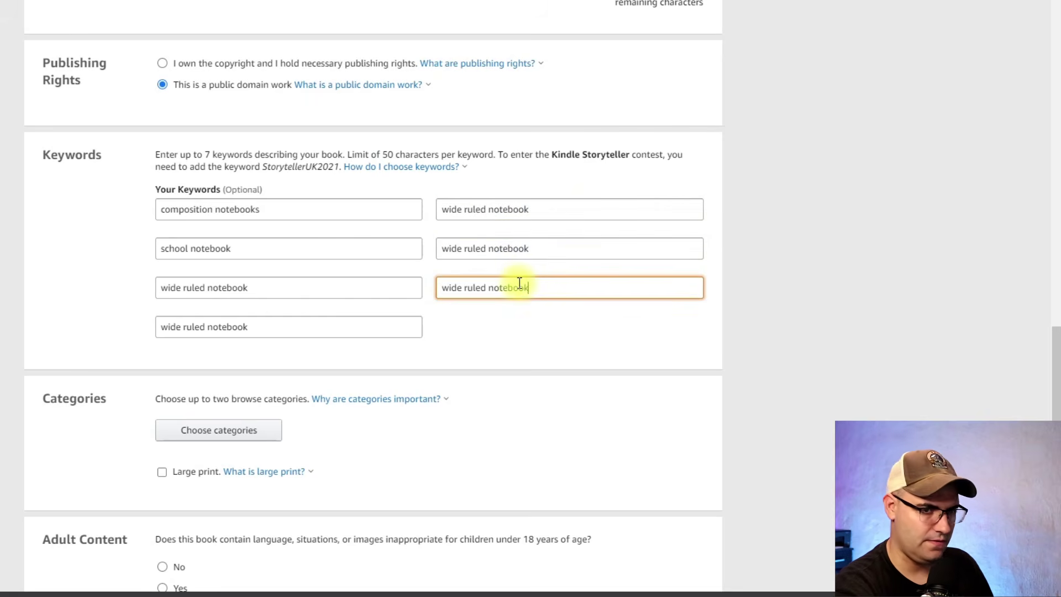
- In Book Bolt's Research section, open the KDP category finder and search for "composition notebook"
{"action": "left_click", "coordinate": [516, 355]}
{"action": "scroll", "coordinate": [23, 176], "scroll_direction": "down", "scroll_amount": 2}
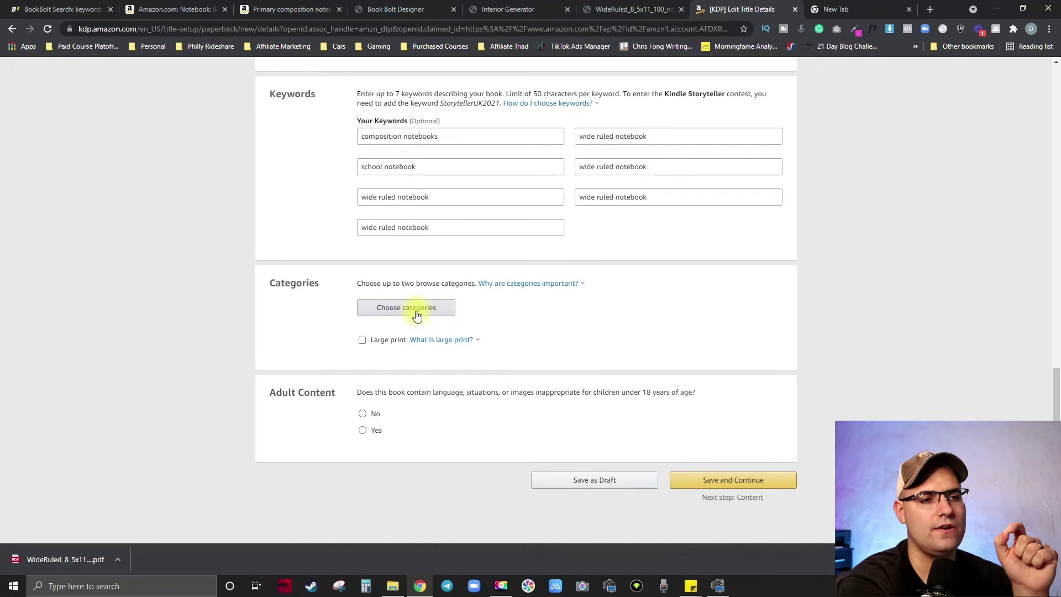
{"action": "left_click", "coordinate": [45, 13]}
{"action": "scroll", "coordinate": [40, 387], "scroll_direction": "down", "scroll_amount": 1}
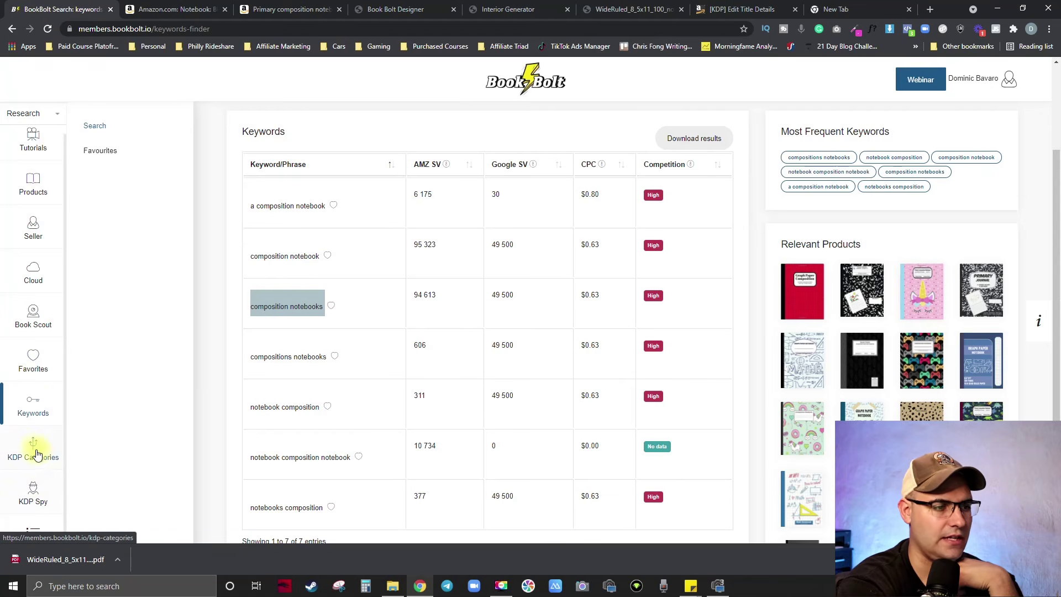
{"action": "left_click", "coordinate": [34, 452]}
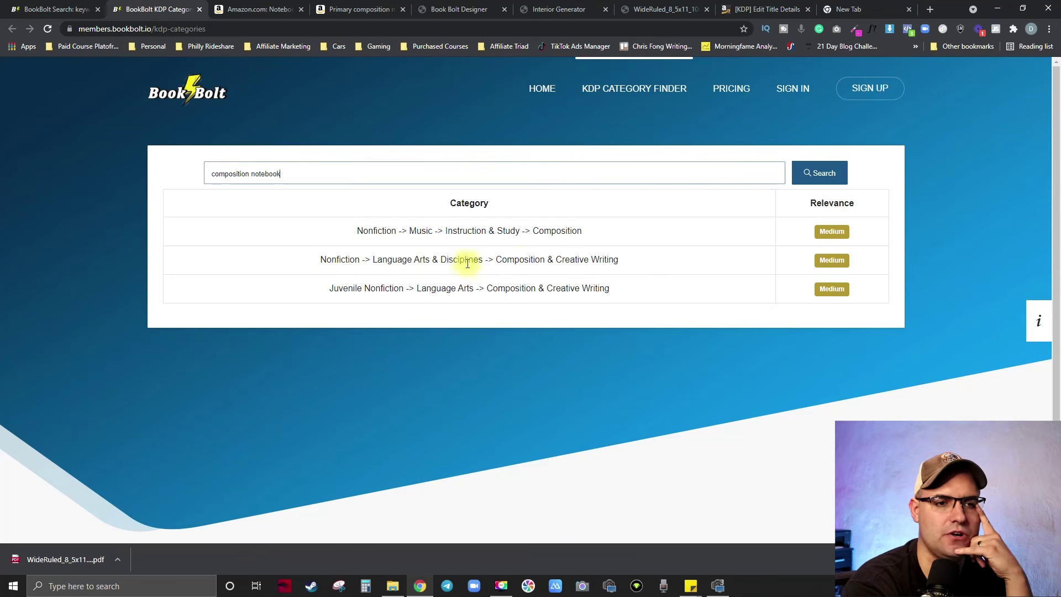
- In the KDP form, add the category Nonfiction > Language Arts & Disciplines > Composition & Creative Writing and save the selection
{"action": "left_click", "coordinate": [762, 11]}
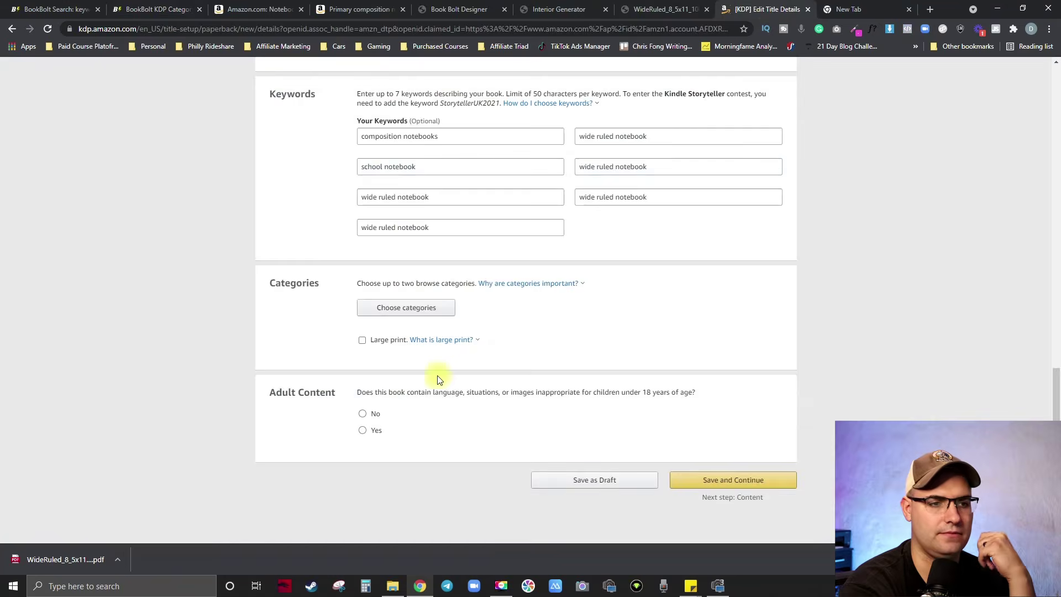
{"action": "left_click", "coordinate": [405, 306]}
{"action": "left_click", "coordinate": [390, 241]}
{"action": "scroll", "coordinate": [399, 269], "scroll_direction": "down", "scroll_amount": 5}
{"action": "left_click", "coordinate": [400, 270]}
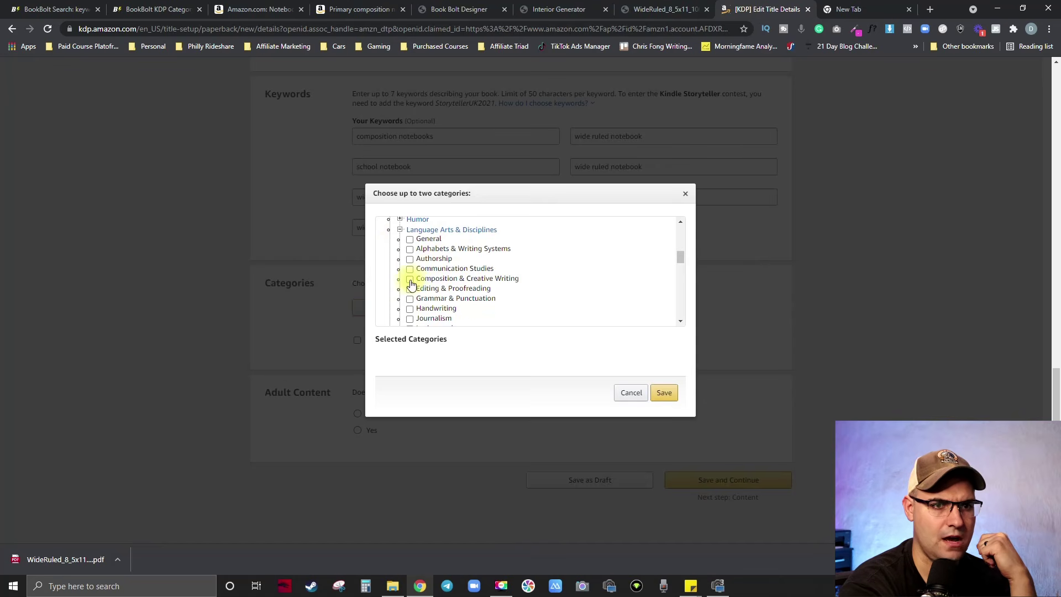
{"action": "left_click", "coordinate": [409, 278]}
{"action": "left_click", "coordinate": [665, 403]}
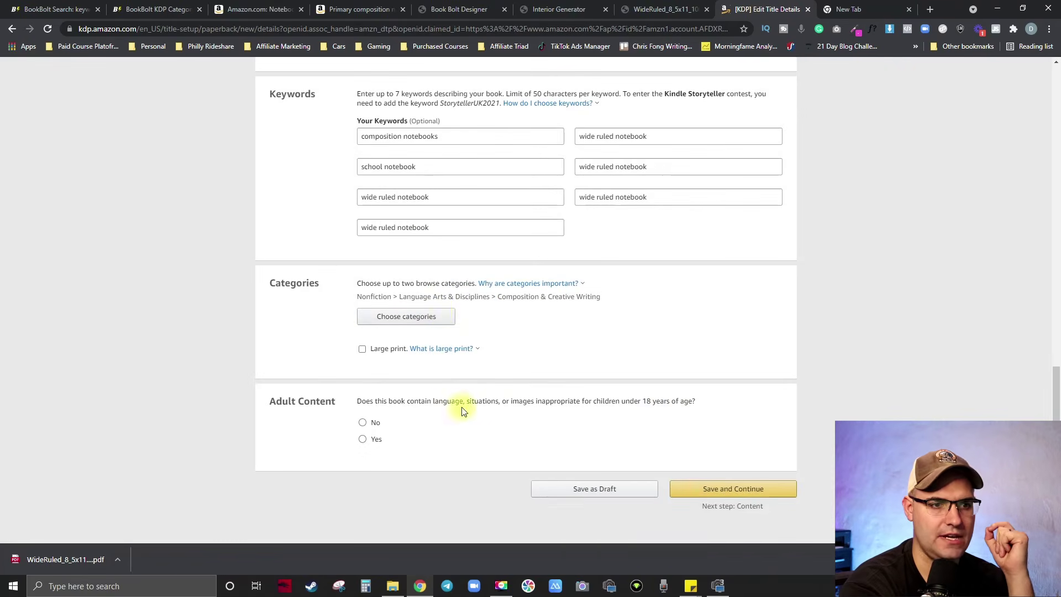
- Check Book Bolt's category suggestions and add Juvenile Nonfiction > Language Arts > Composition & Creative Writing as the second KDP category
{"action": "left_click", "coordinate": [427, 323]}
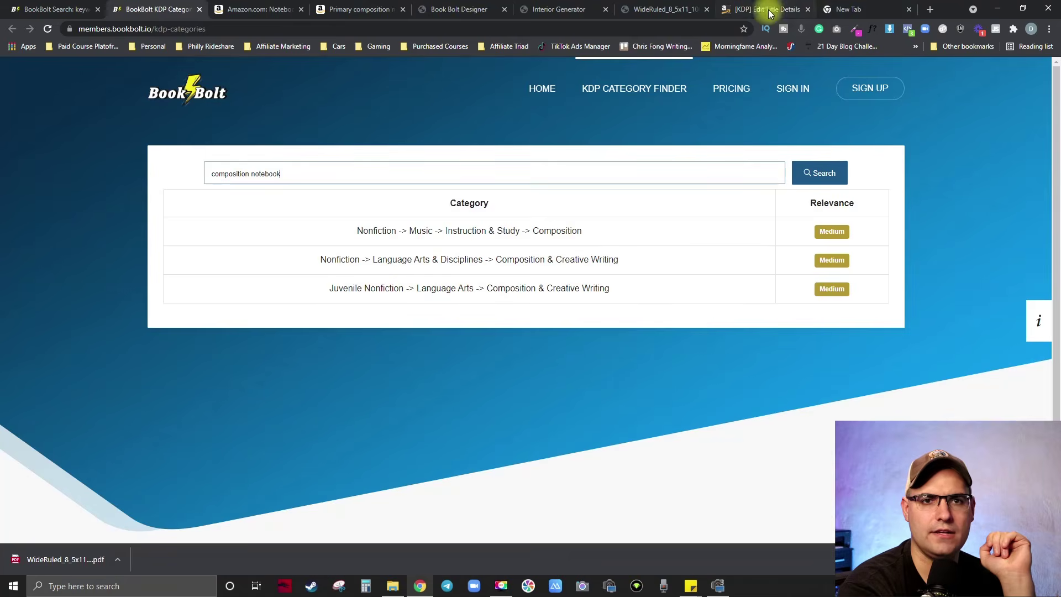
{"action": "left_click", "coordinate": [769, 10]}
{"action": "scroll", "coordinate": [406, 266], "scroll_direction": "up", "scroll_amount": 5}
{"action": "scroll", "coordinate": [406, 267], "scroll_direction": "down", "scroll_amount": 3}
{"action": "scroll", "coordinate": [408, 273], "scroll_direction": "down", "scroll_amount": 3}
{"action": "left_click", "coordinate": [410, 283]}
{"action": "left_click", "coordinate": [664, 399]}
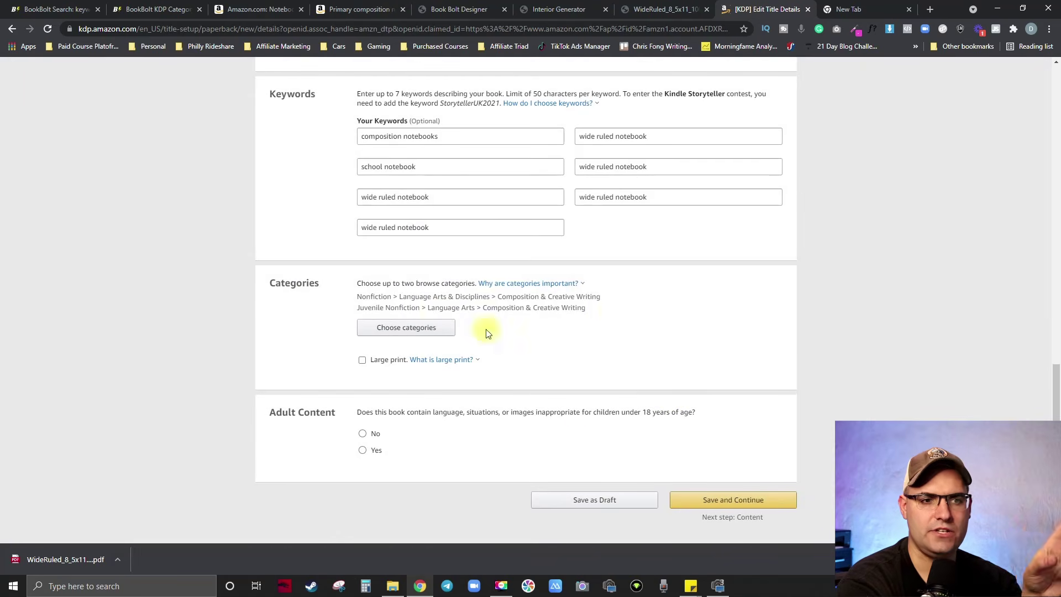
- Answer No to the adult content question, then save the paperback details and continue to the content page
{"action": "scroll", "coordinate": [497, 353], "scroll_direction": "down", "scroll_amount": 1}
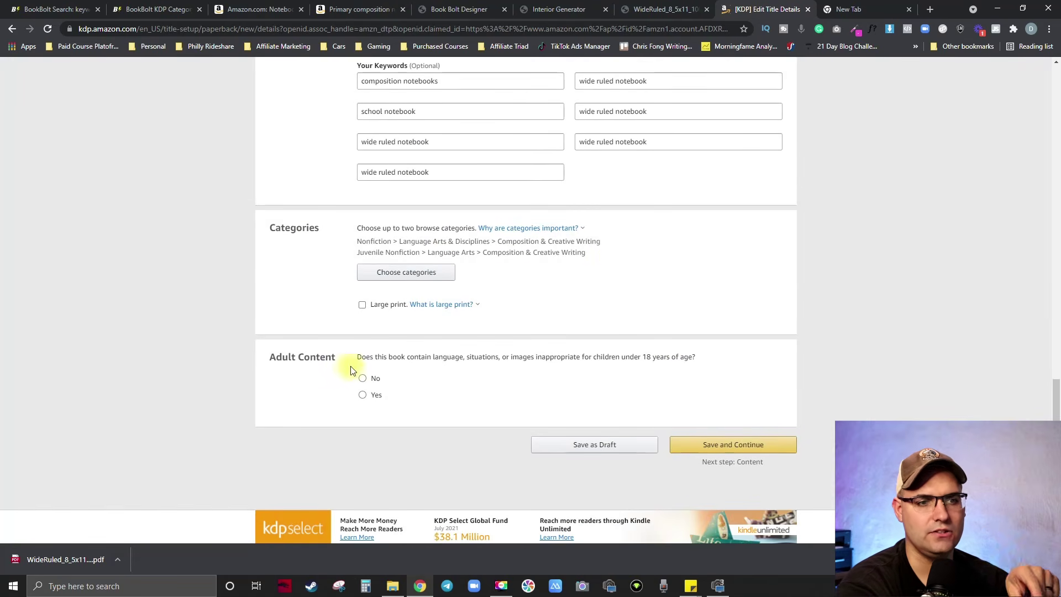
{"action": "left_click", "coordinate": [363, 379]}
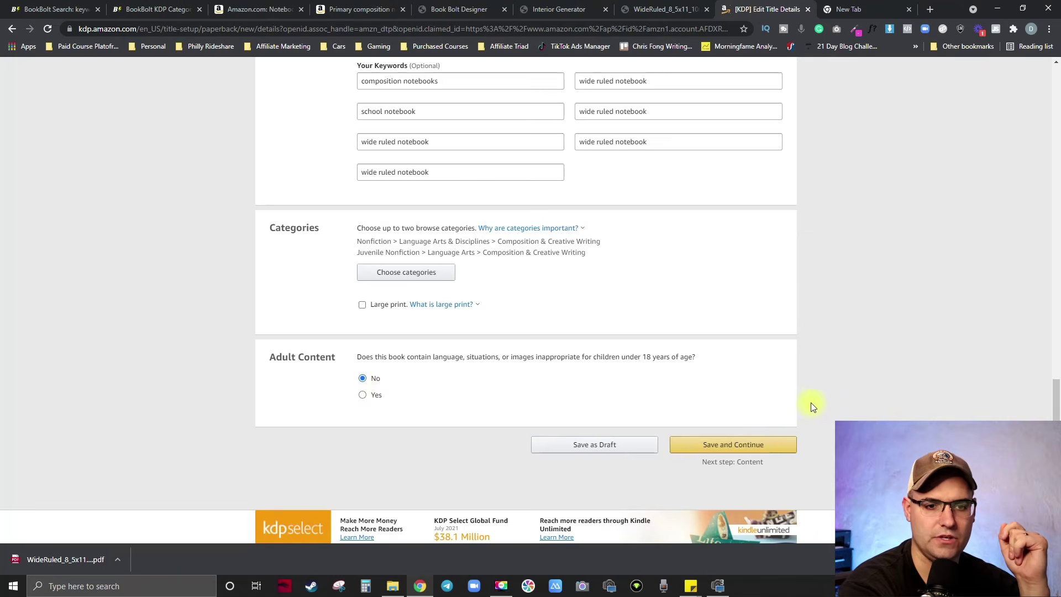
{"action": "left_click", "coordinate": [751, 446]}
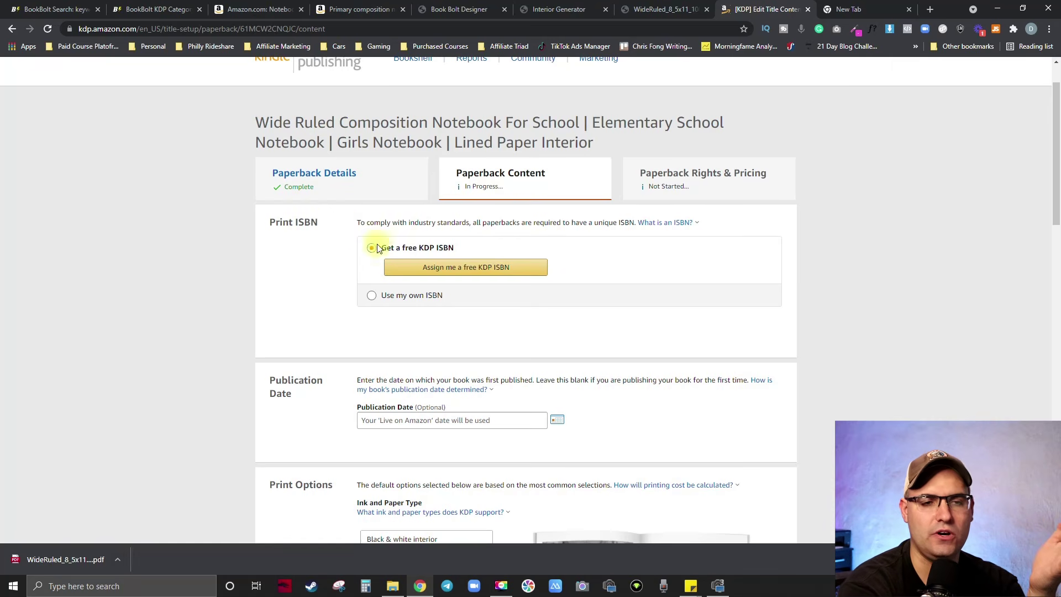
- Assign a free KDP ISBN to the book and set the publication date to August 23, 2021
{"action": "left_click", "coordinate": [485, 267]}
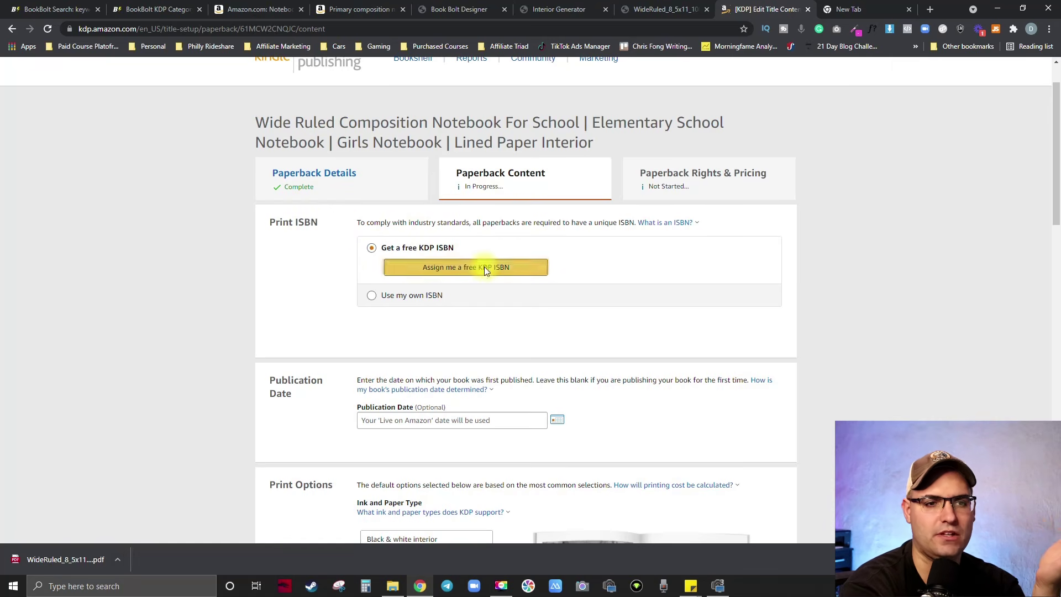
{"action": "left_click", "coordinate": [823, 327]}
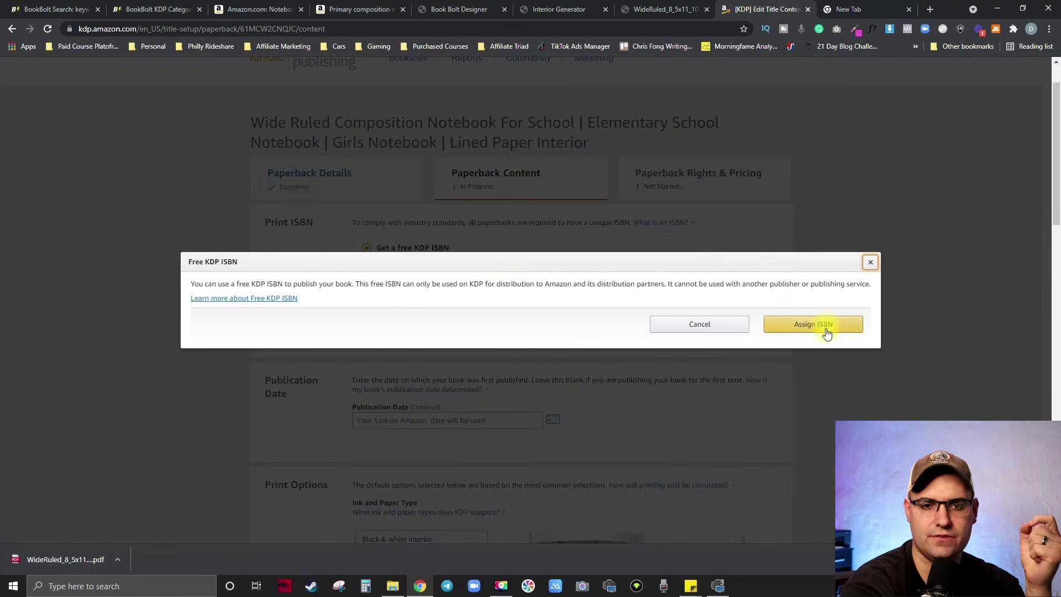
{"action": "scroll", "coordinate": [663, 276], "scroll_direction": "down", "scroll_amount": 4}
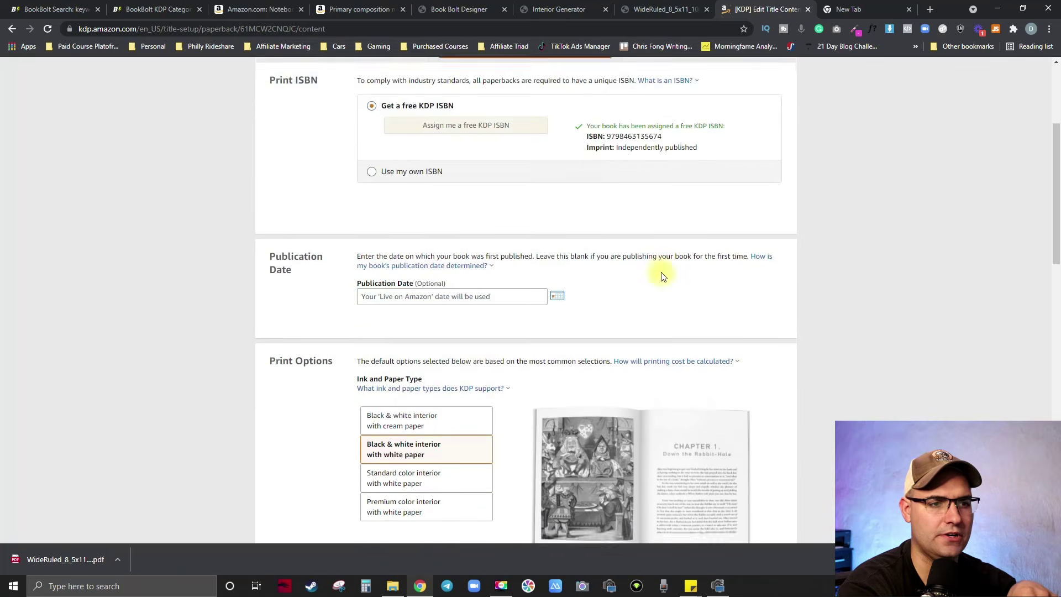
{"action": "left_click", "coordinate": [447, 221]}
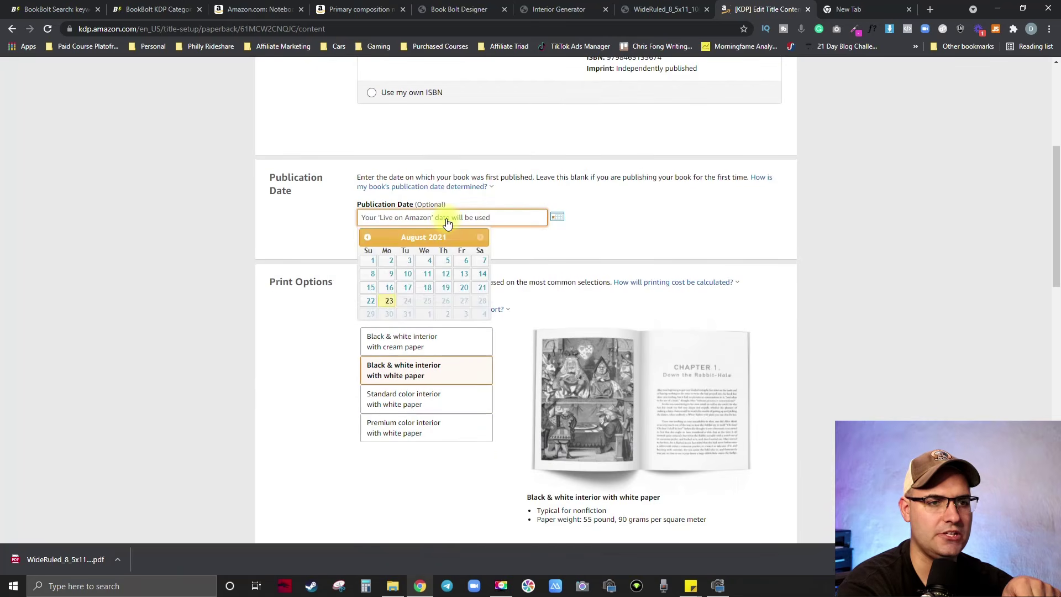
{"action": "left_click", "coordinate": [389, 301]}
- Set the trim size to 8.5 x 11 in and the paperback cover finish to Glossy
{"action": "scroll", "coordinate": [308, 149], "scroll_direction": "down", "scroll_amount": 3}
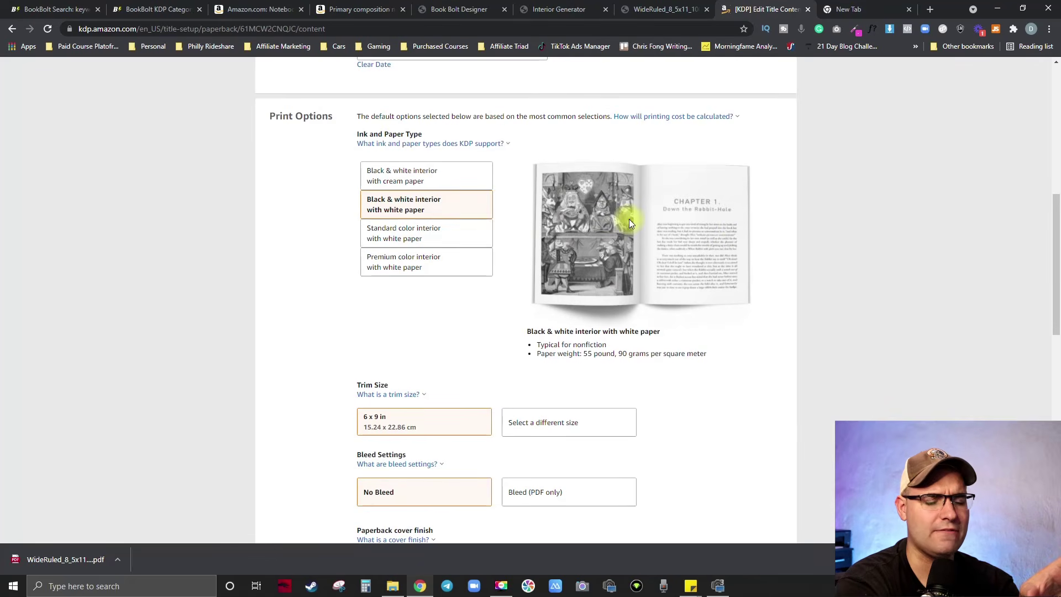
{"action": "scroll", "coordinate": [629, 219], "scroll_direction": "down", "scroll_amount": 5}
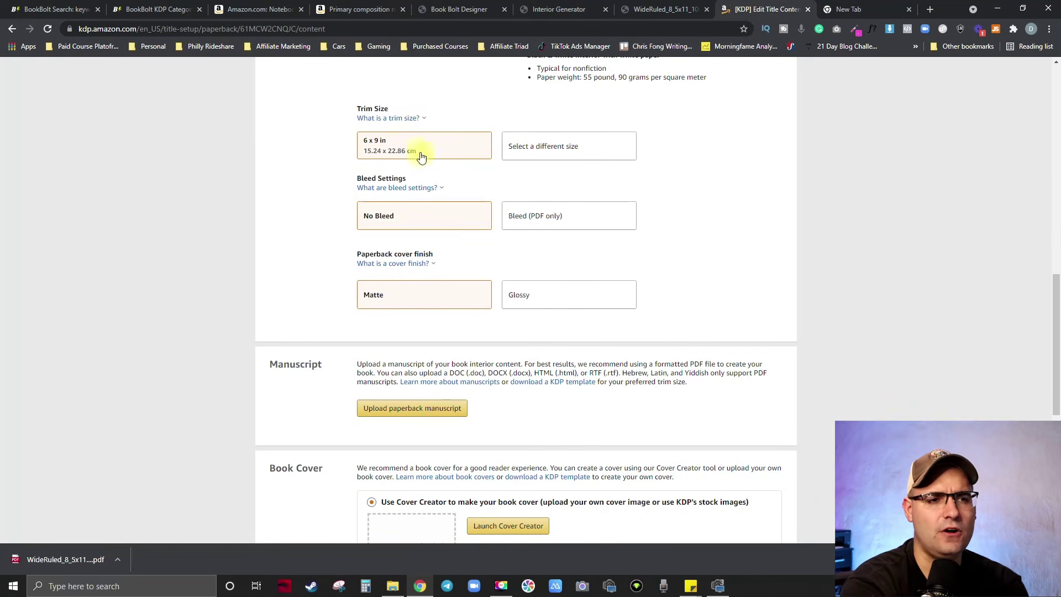
{"action": "left_click", "coordinate": [560, 150]}
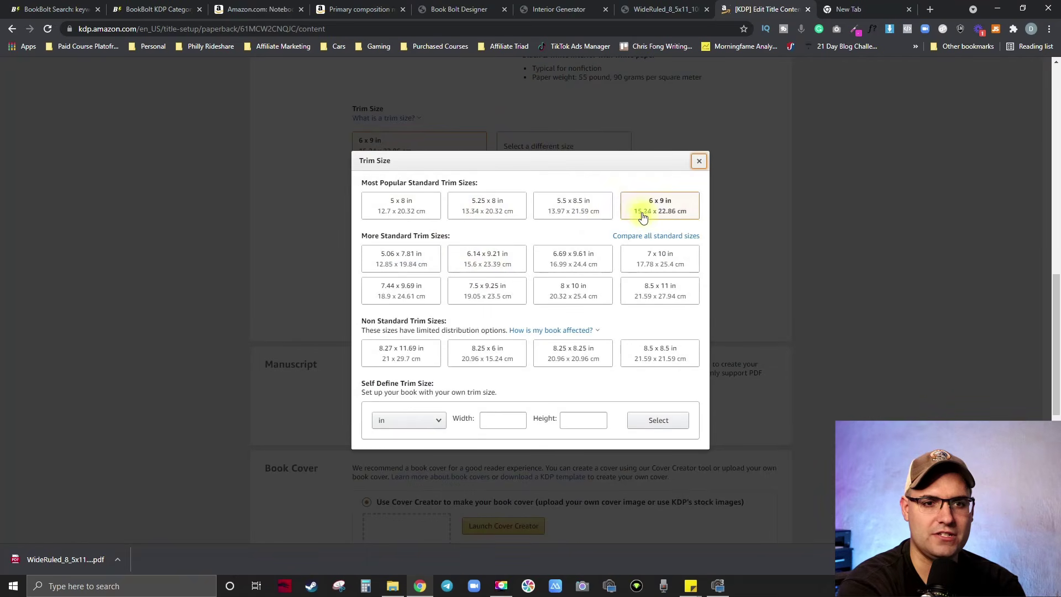
{"action": "left_click", "coordinate": [674, 298]}
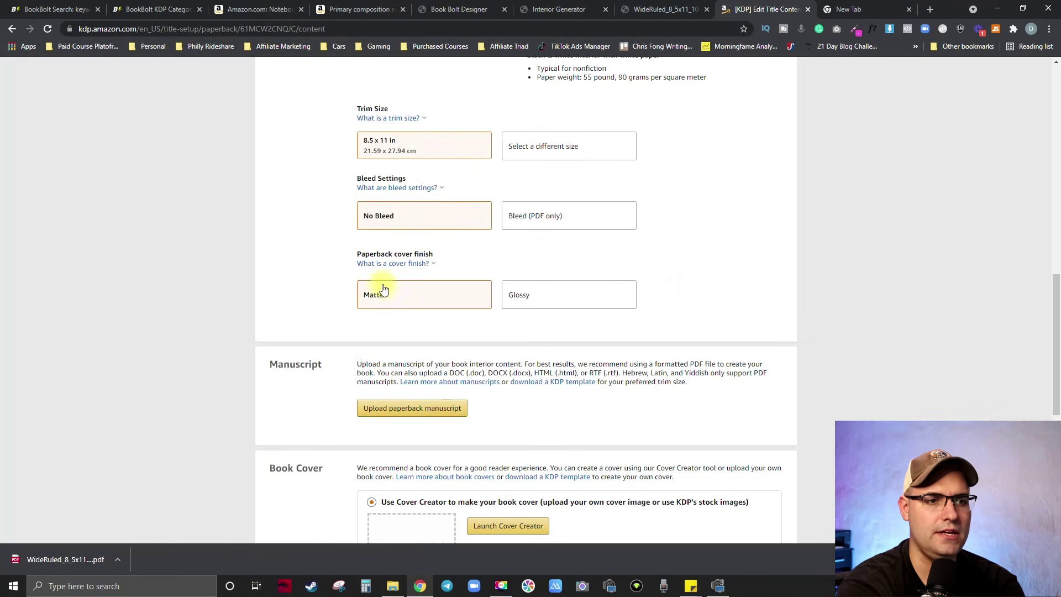
{"action": "scroll", "coordinate": [647, 270], "scroll_direction": "down", "scroll_amount": 1}
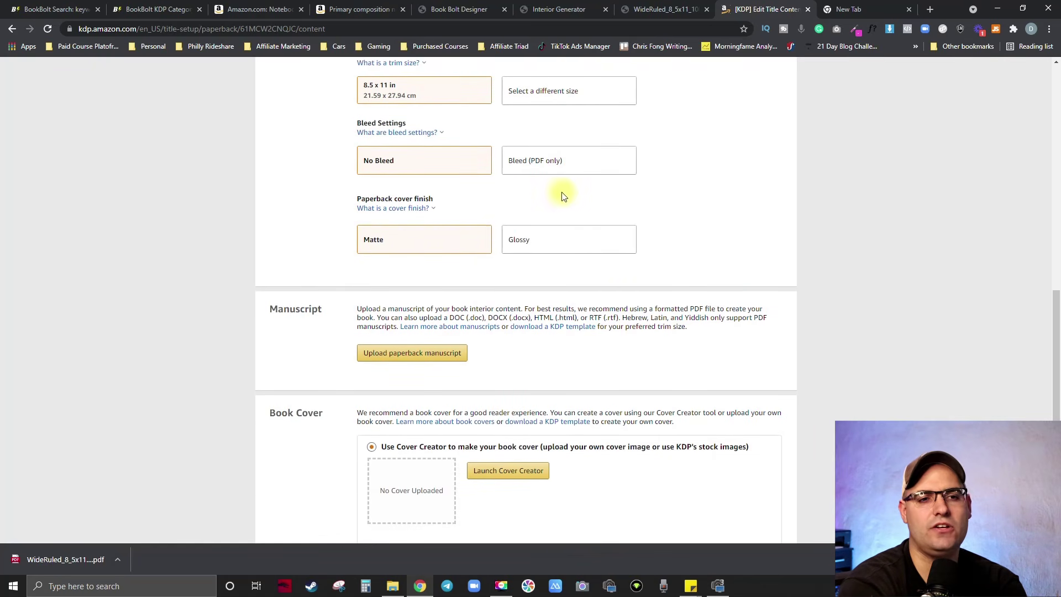
{"action": "left_click", "coordinate": [407, 208]}
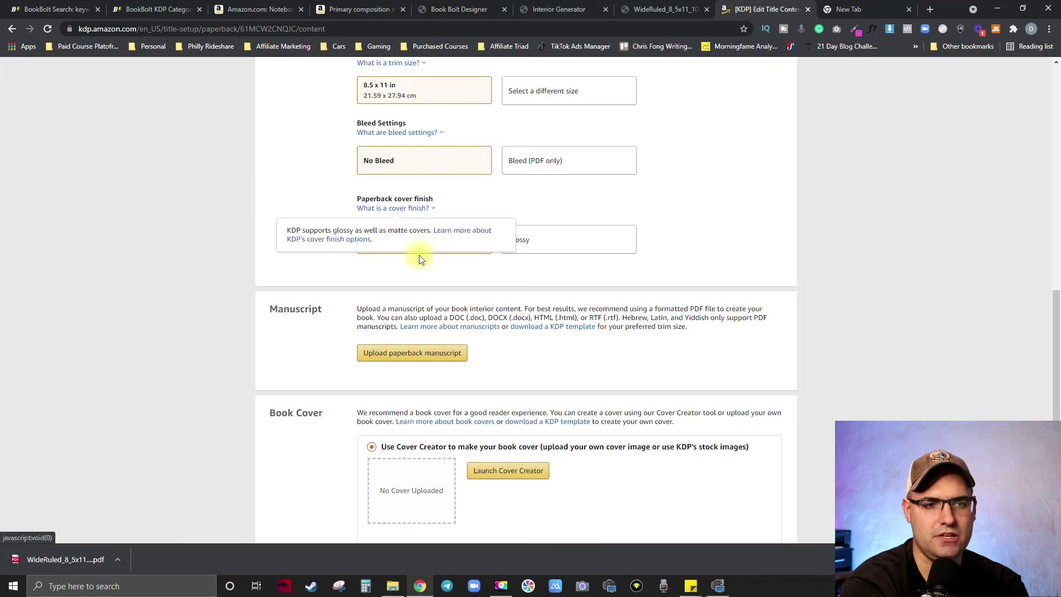
{"action": "left_click", "coordinate": [573, 242]}
- Upload WideRuled_8_5x11_100_noBleed from the Downloads folder as the paperback manuscript
{"action": "scroll", "coordinate": [743, 205], "scroll_direction": "down", "scroll_amount": 2}
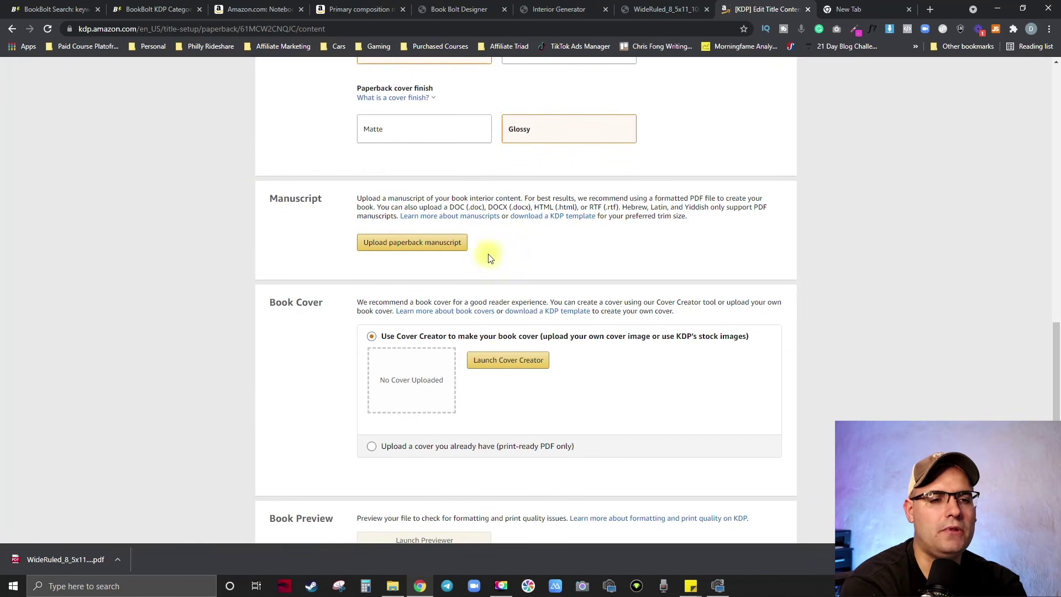
{"action": "left_click", "coordinate": [432, 246]}
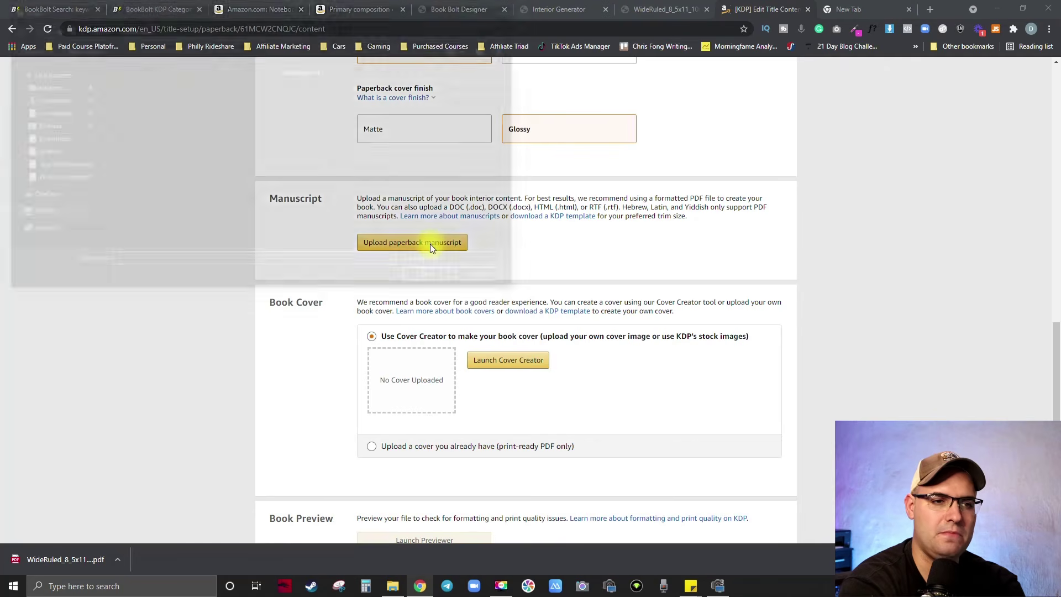
{"action": "left_click", "coordinate": [128, 118]}
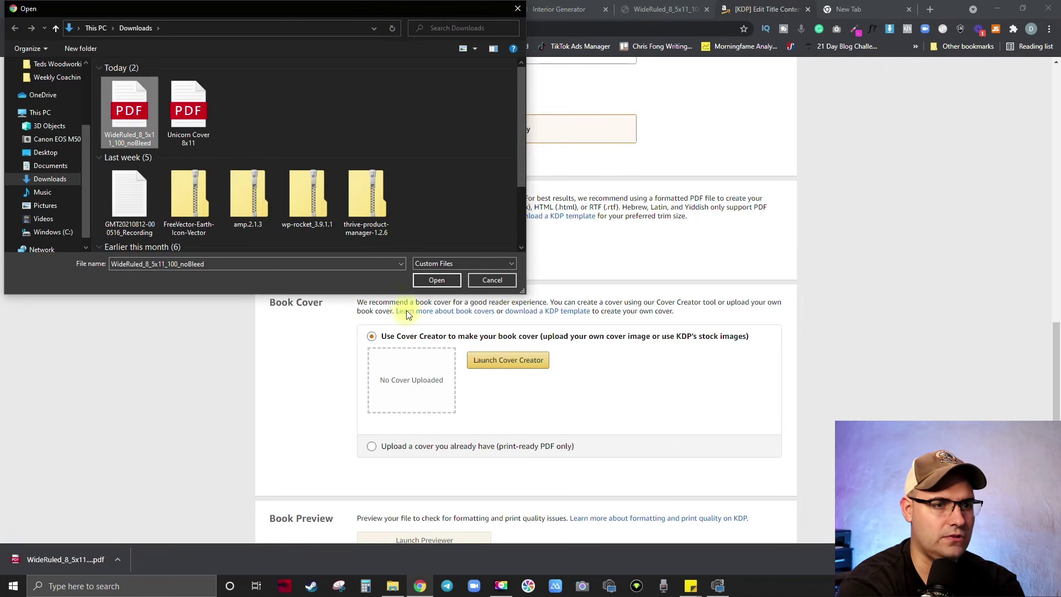
{"action": "left_click", "coordinate": [436, 281]}
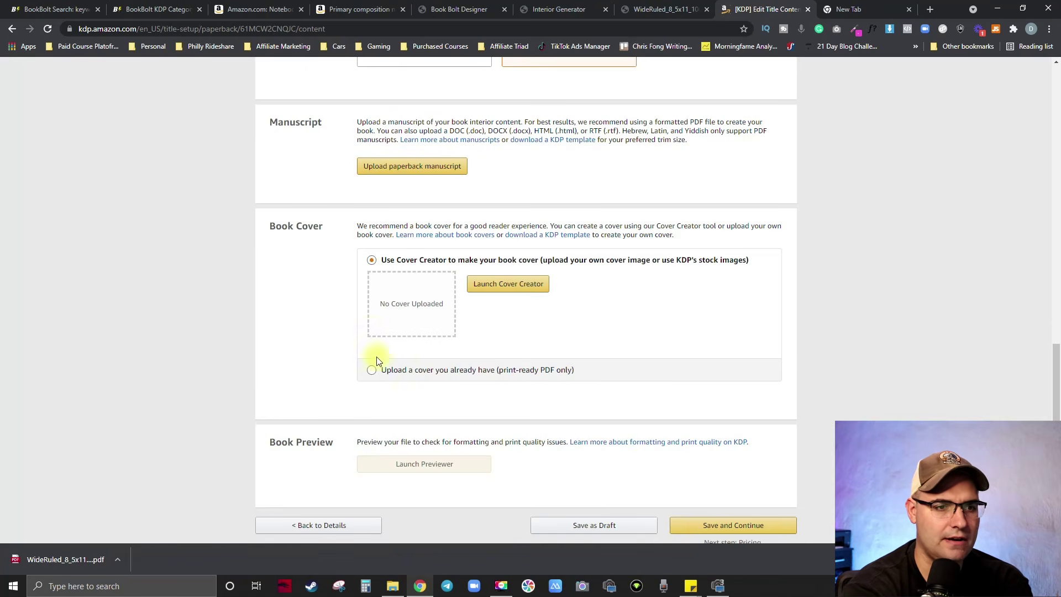
- Choose to upload an existing print-ready cover and upload the "Unicorn Cover 8x11" PDF
{"action": "left_click", "coordinate": [371, 261]}
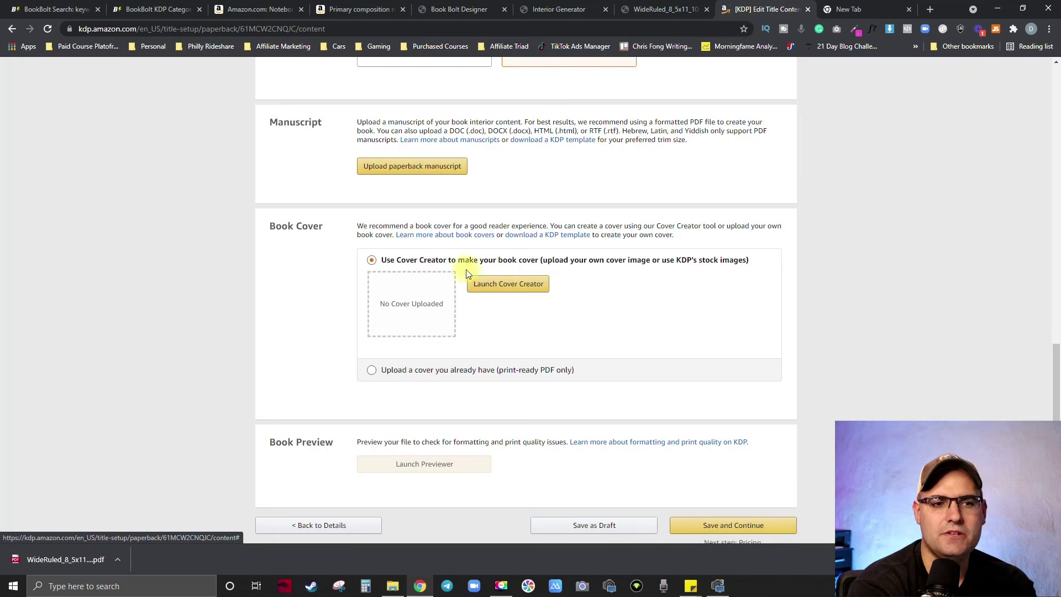
{"action": "left_click", "coordinate": [372, 371]}
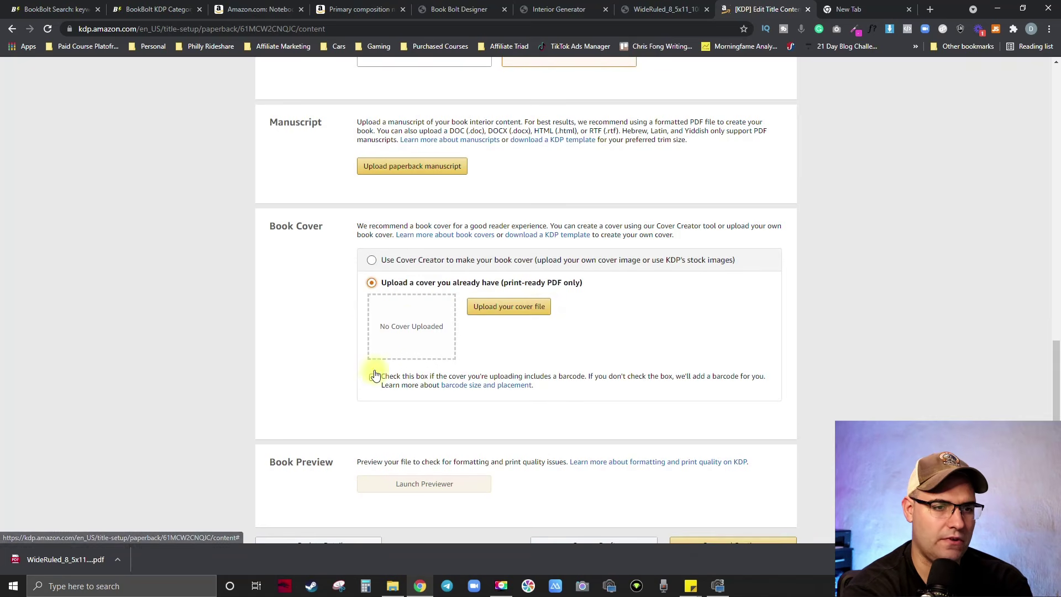
{"action": "left_click", "coordinate": [508, 307]}
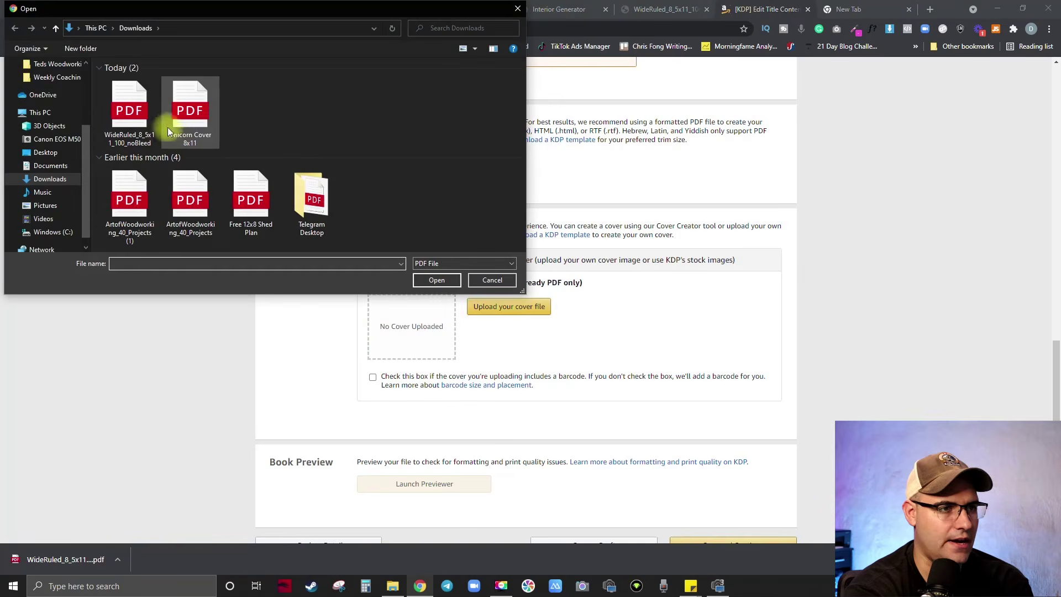
{"action": "left_click", "coordinate": [180, 111]}
{"action": "left_click", "coordinate": [437, 280]}
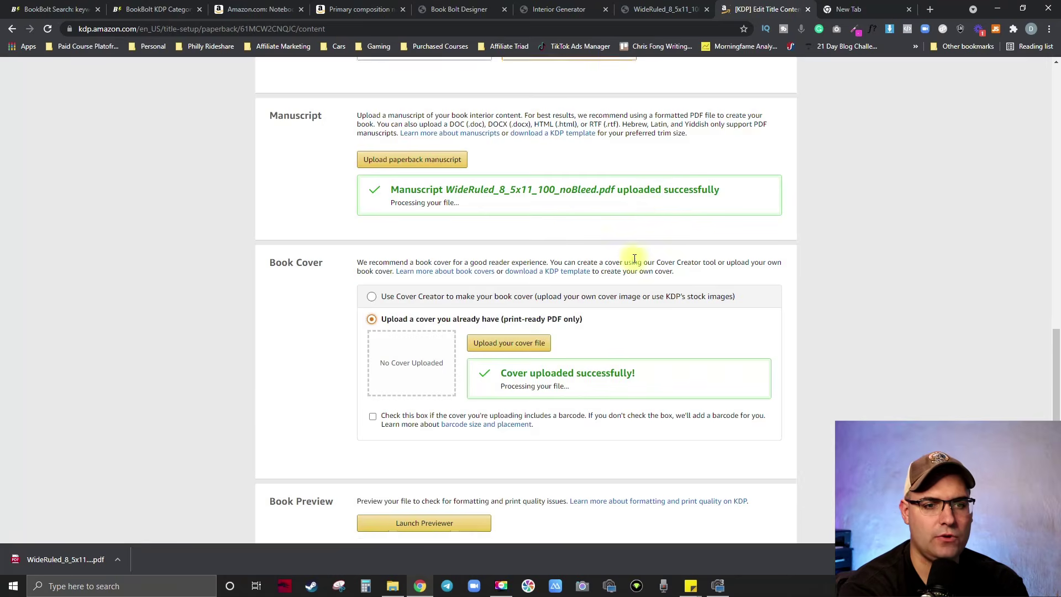
- Launch the print previewer and examine the notebook's cover and its first lined interior pages
{"action": "scroll", "coordinate": [608, 398], "scroll_direction": "down", "scroll_amount": 2}
{"action": "left_click", "coordinate": [448, 420]}
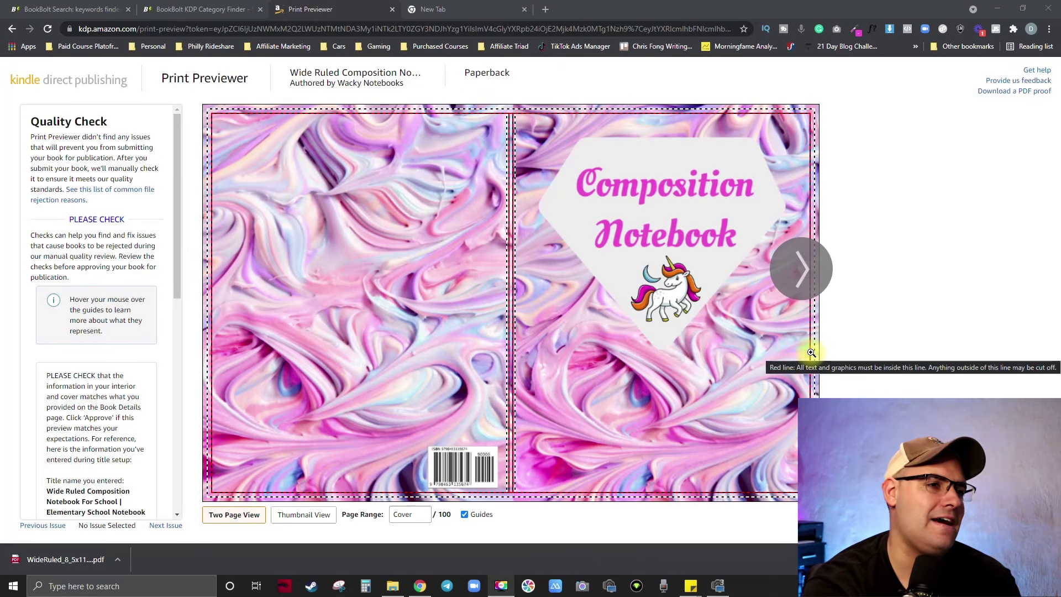
{"action": "mouse_move", "coordinate": [601, 272]}
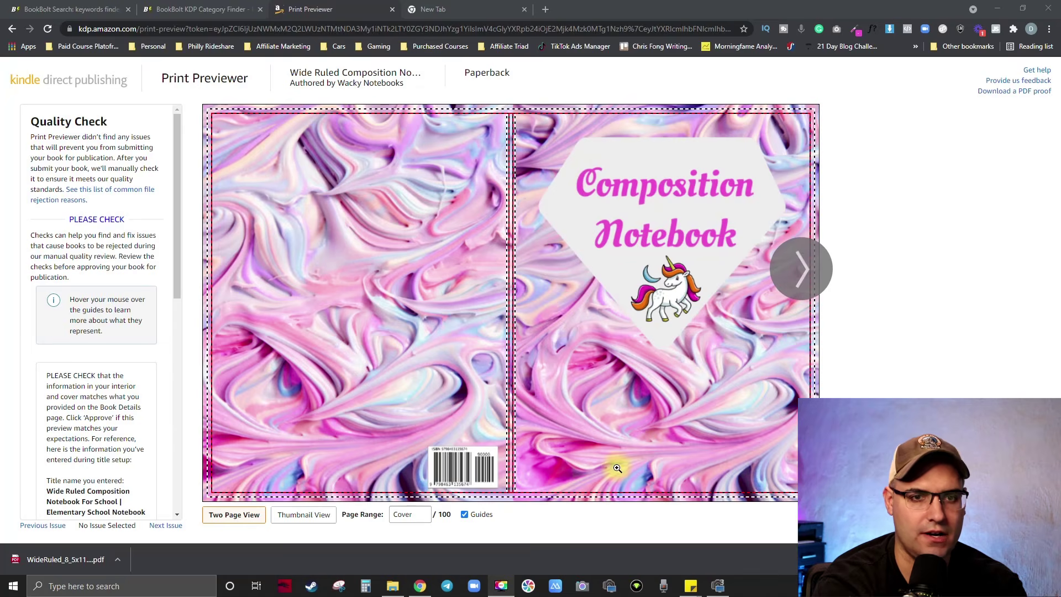
{"action": "left_click", "coordinate": [807, 269]}
{"action": "left_click", "coordinate": [806, 272]}
{"action": "left_click", "coordinate": [806, 272]}
{"action": "left_click", "coordinate": [805, 271]}
{"action": "left_click", "coordinate": [806, 271]}
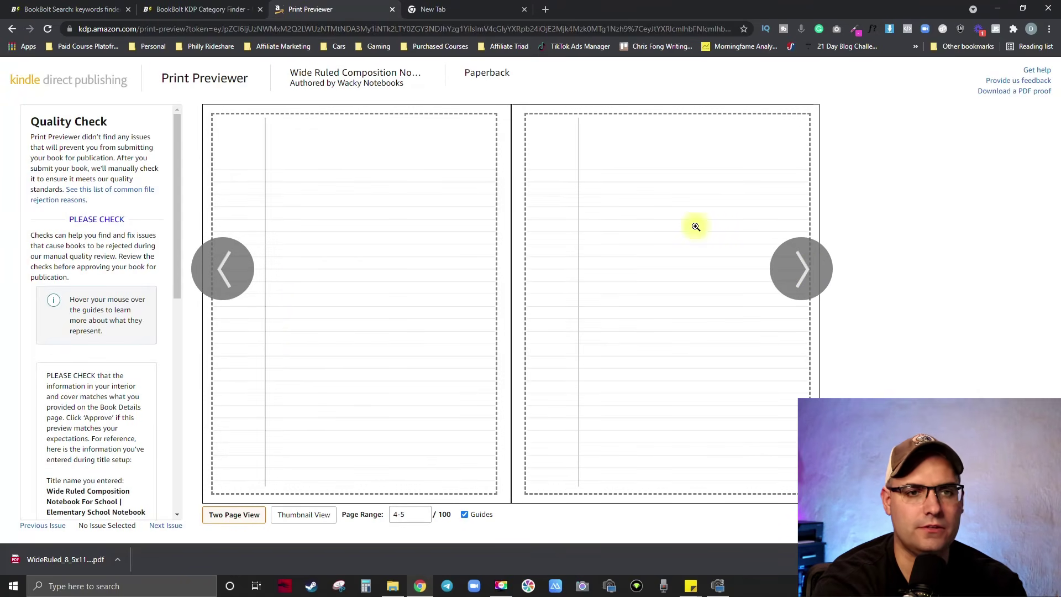
- Return to the cover preview, inspect it up close and read through the quality check notes
{"action": "left_click", "coordinate": [229, 281]}
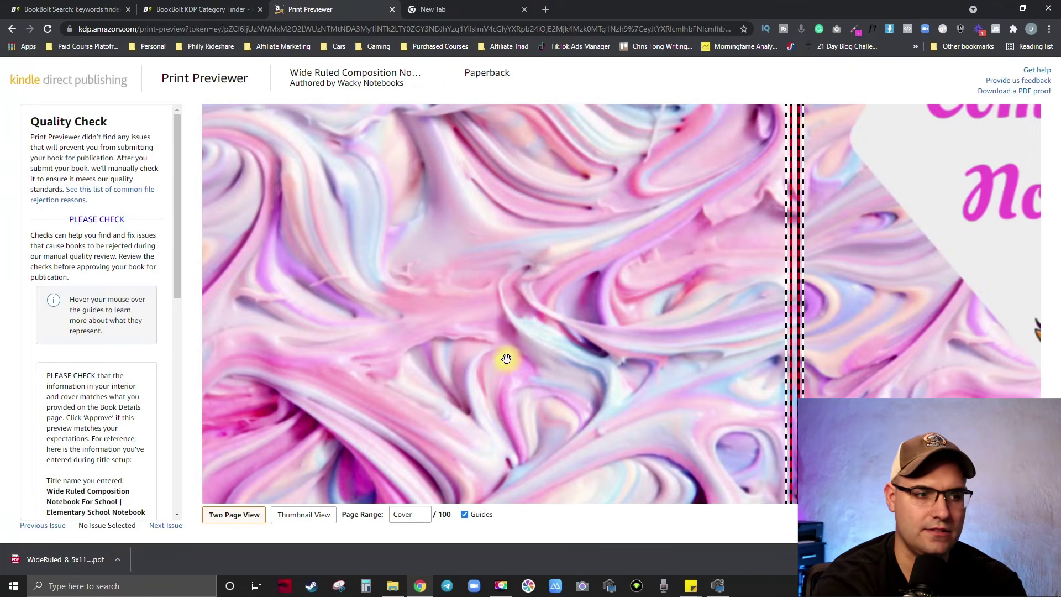
{"action": "scroll", "coordinate": [143, 277], "scroll_direction": "down", "scroll_amount": 10}
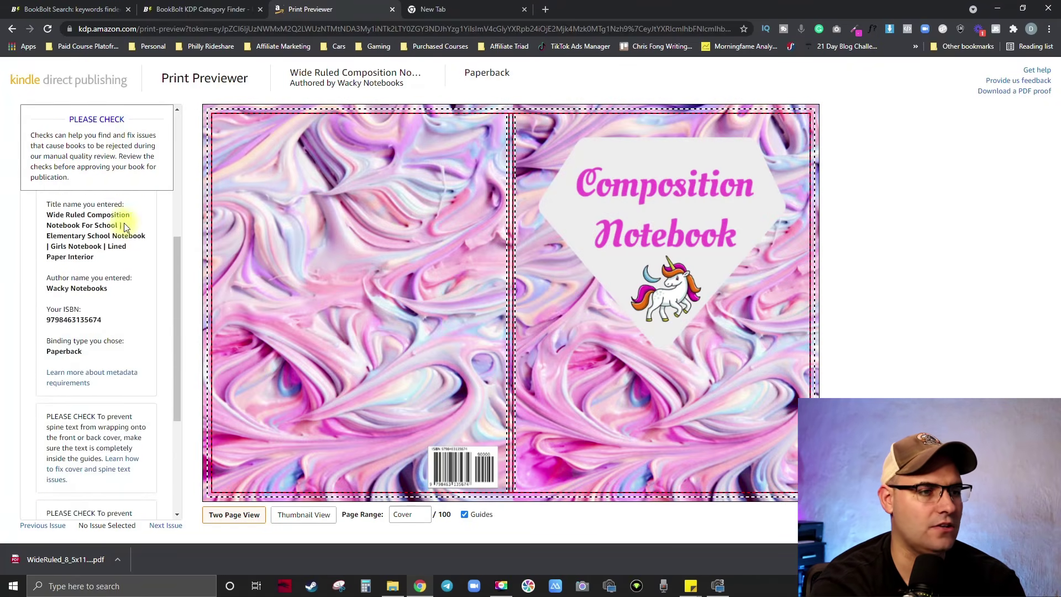
{"action": "scroll", "coordinate": [138, 364], "scroll_direction": "up", "scroll_amount": 10}
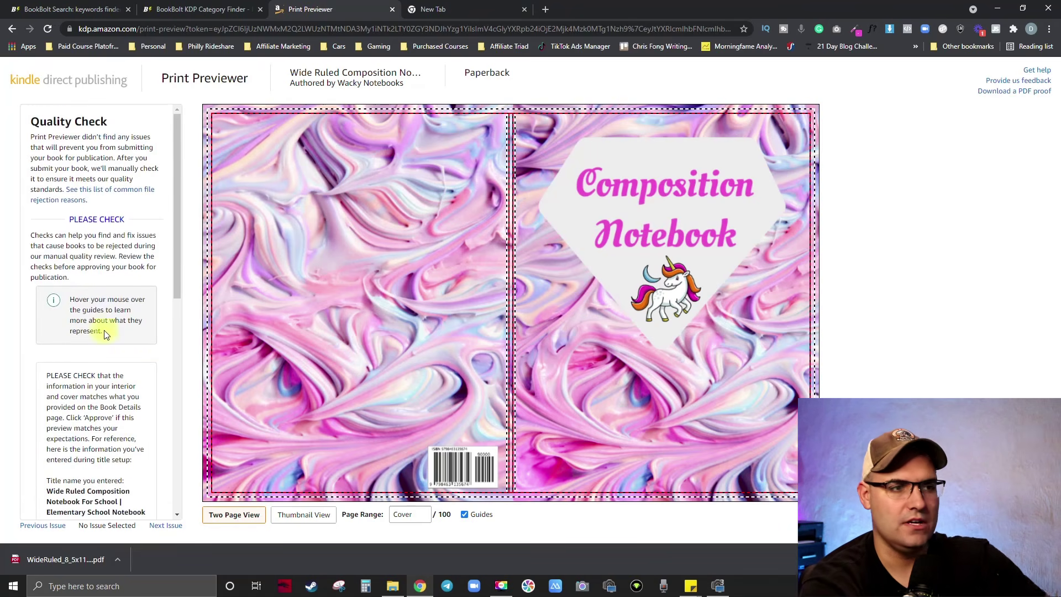
- Approve the print preview, then save the completed paperback content and continue to the rights and pricing page
{"action": "scroll", "coordinate": [102, 268], "scroll_direction": "down", "scroll_amount": 6}
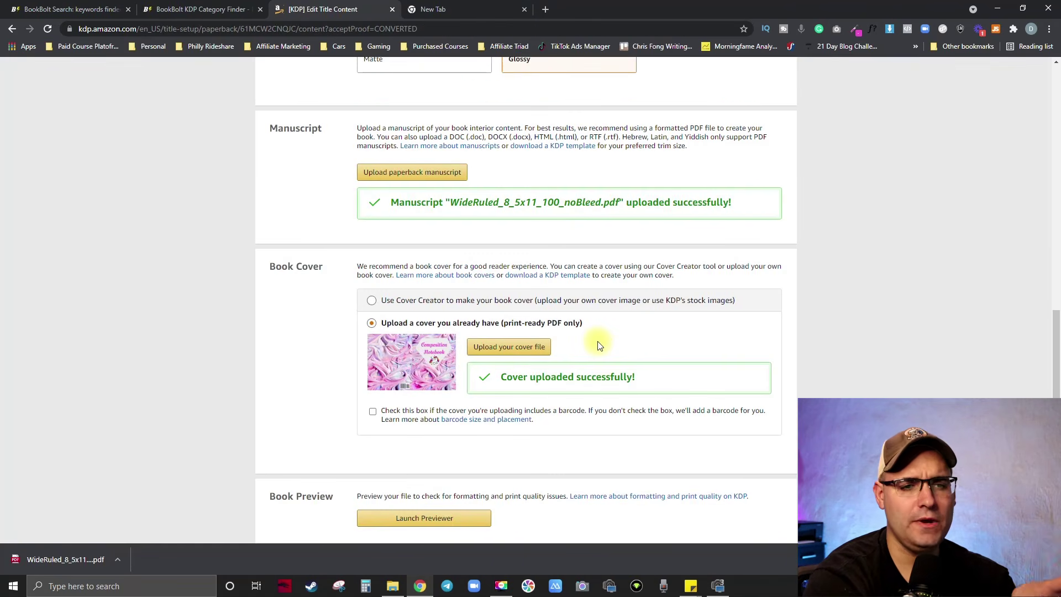
{"action": "scroll", "coordinate": [601, 351], "scroll_direction": "up", "scroll_amount": 17}
{"action": "scroll", "coordinate": [588, 353], "scroll_direction": "down", "scroll_amount": 12}
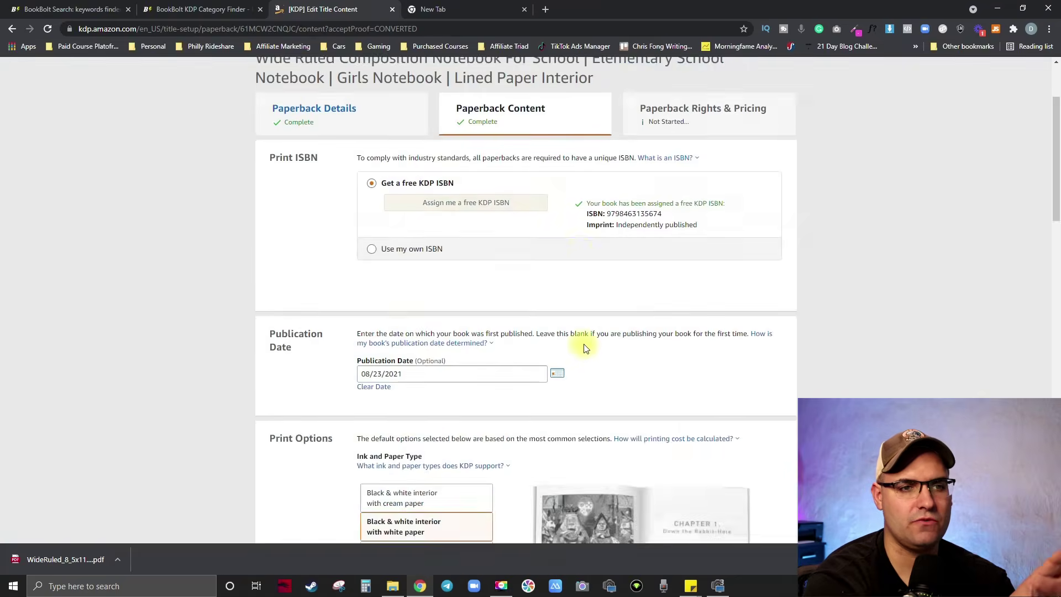
{"action": "scroll", "coordinate": [585, 349], "scroll_direction": "down", "scroll_amount": 10}
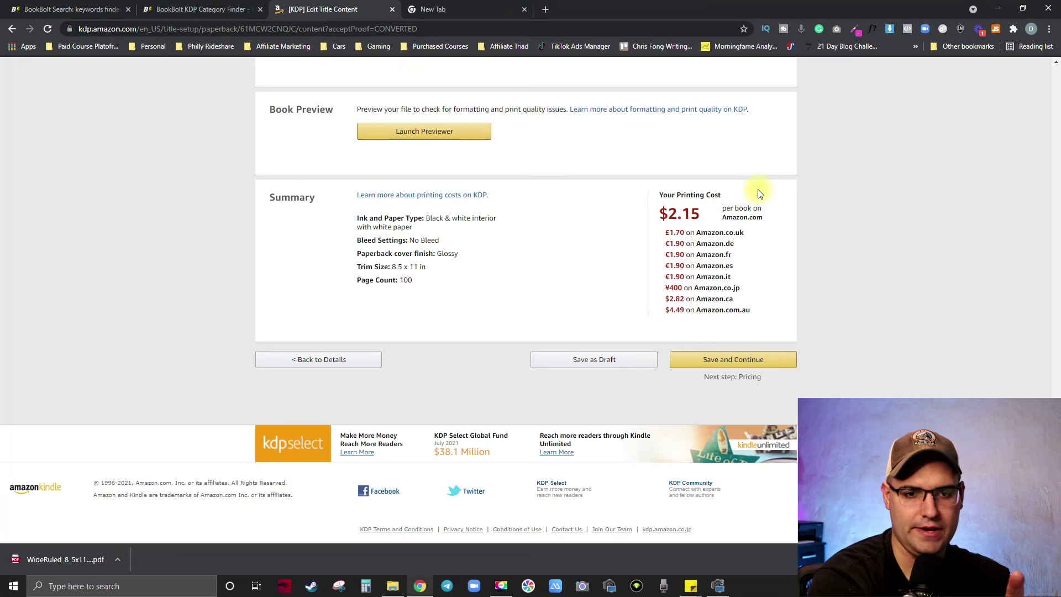
{"action": "left_click", "coordinate": [755, 366]}
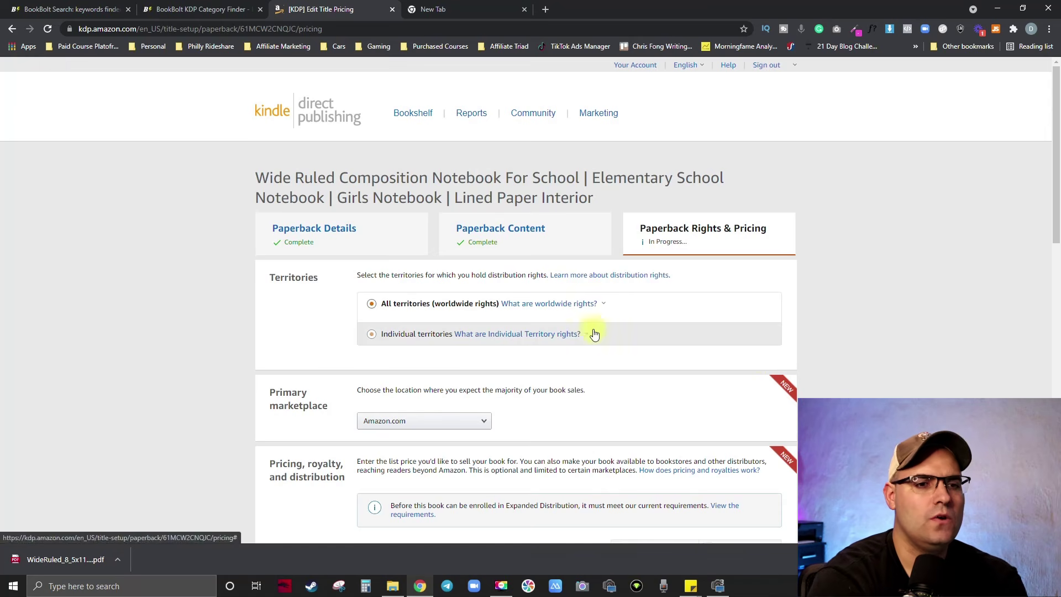
- Review the distribution territory options, the available primary marketplaces and the list price and royalty table
{"action": "scroll", "coordinate": [309, 290], "scroll_direction": "down", "scroll_amount": 1}
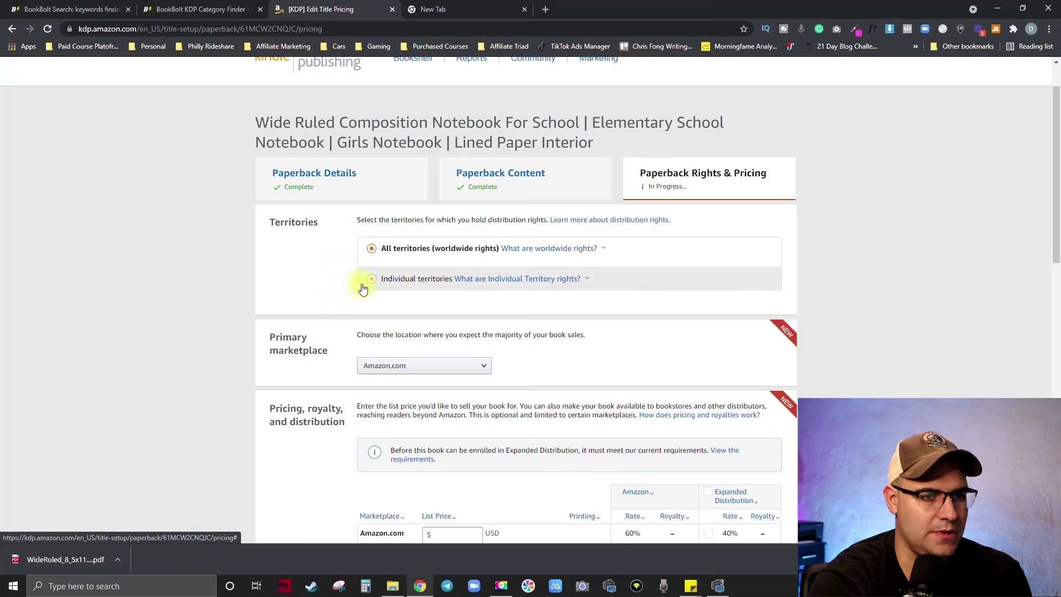
{"action": "scroll", "coordinate": [363, 289], "scroll_direction": "down", "scroll_amount": 3}
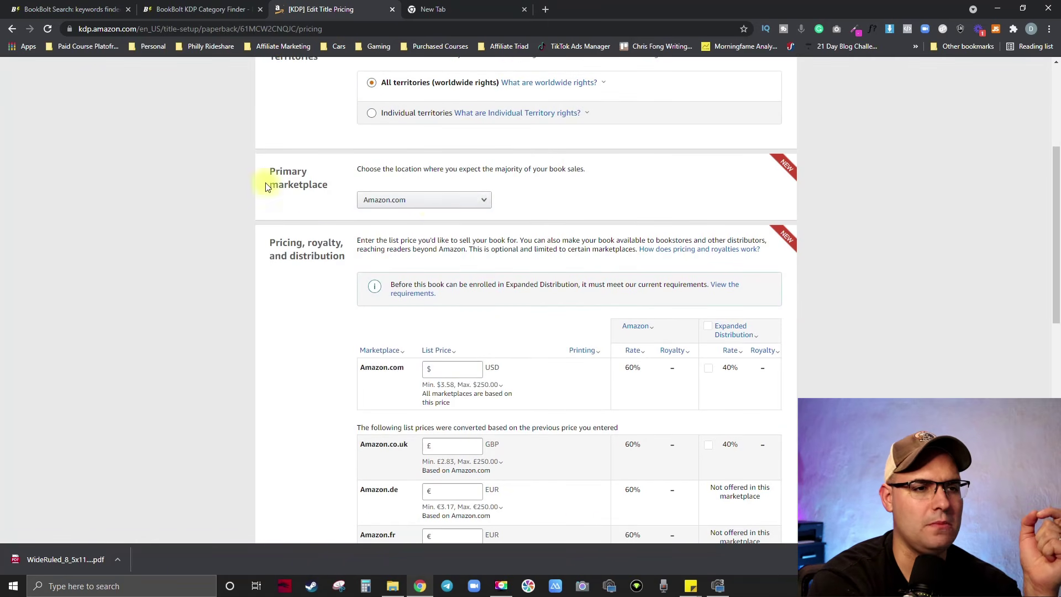
{"action": "left_click", "coordinate": [426, 201]}
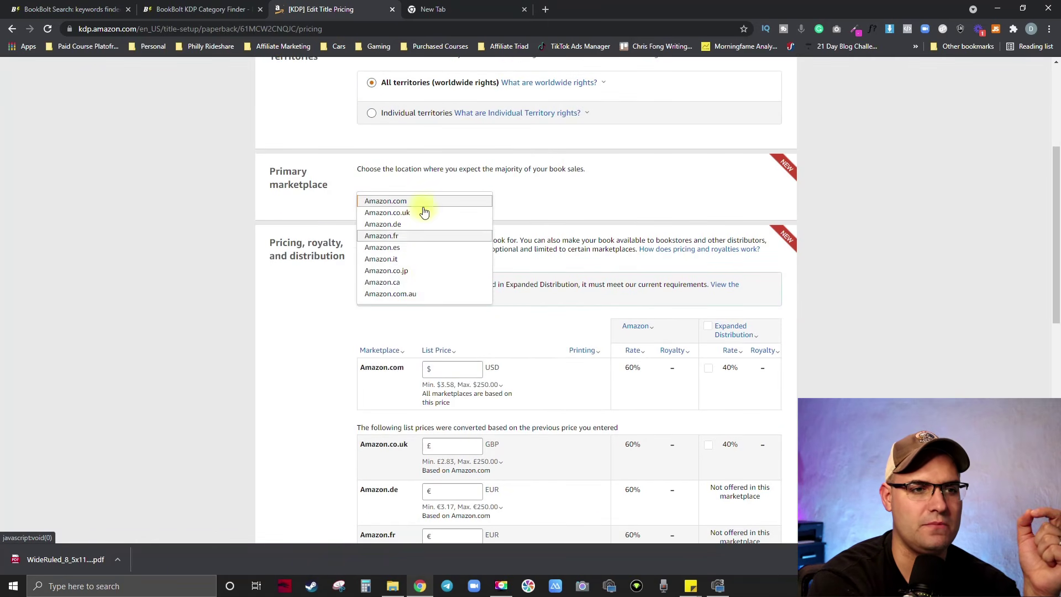
{"action": "left_click", "coordinate": [545, 190]}
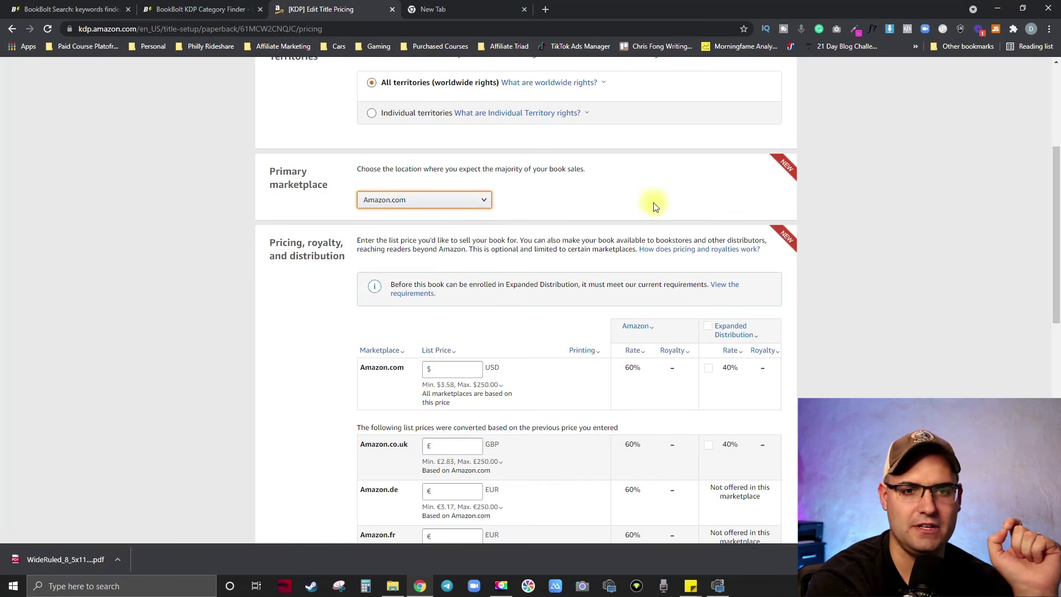
{"action": "scroll", "coordinate": [652, 206], "scroll_direction": "down", "scroll_amount": 2}
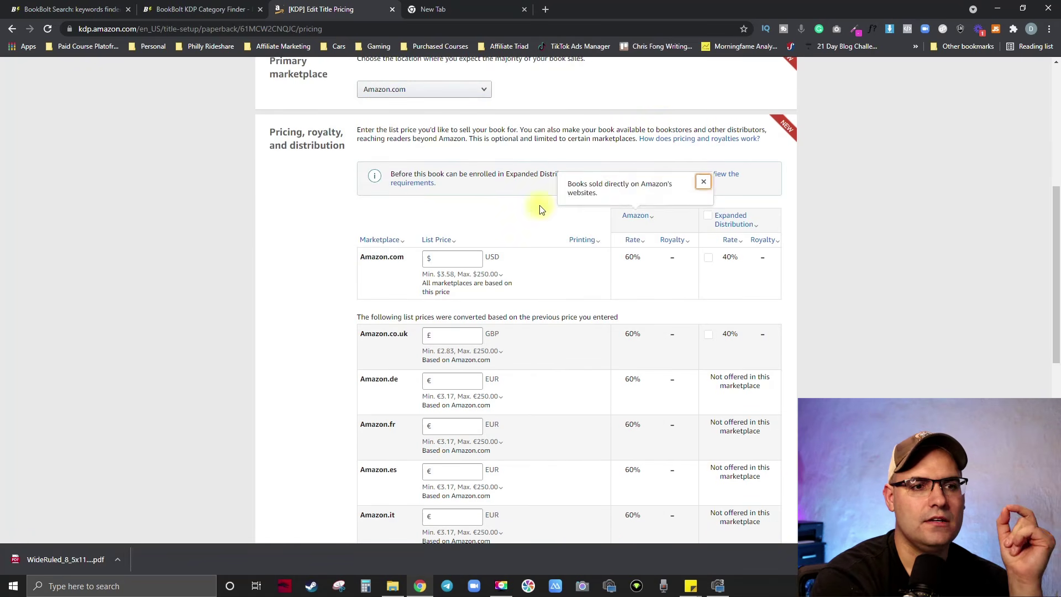